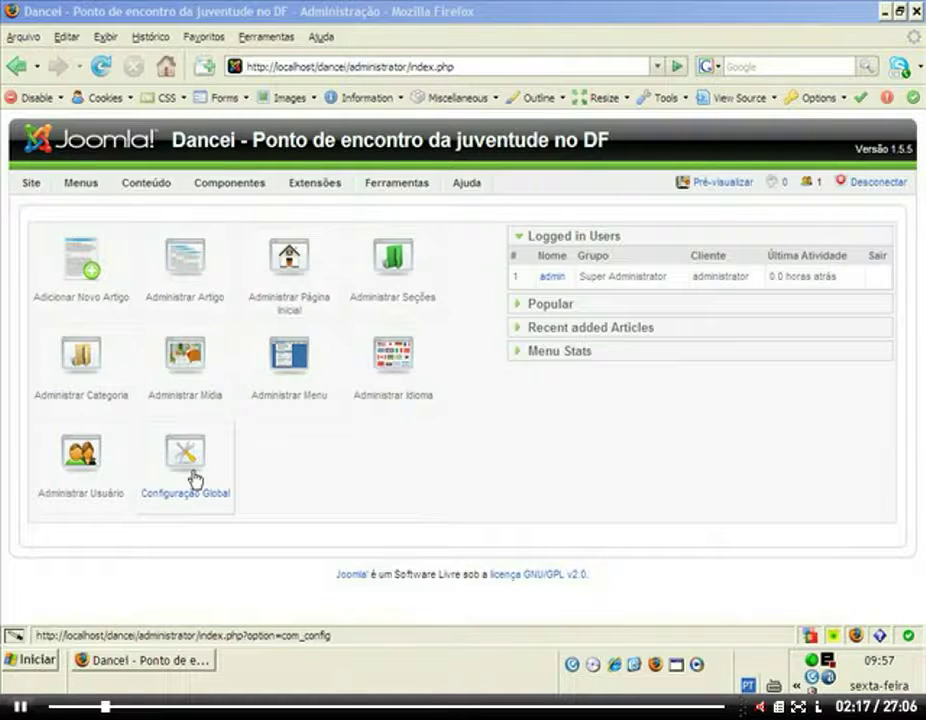
Open an empty new Firefox tab beside the Dancei administration control panel.
{"action": "left_click", "coordinate": [486, 64]}
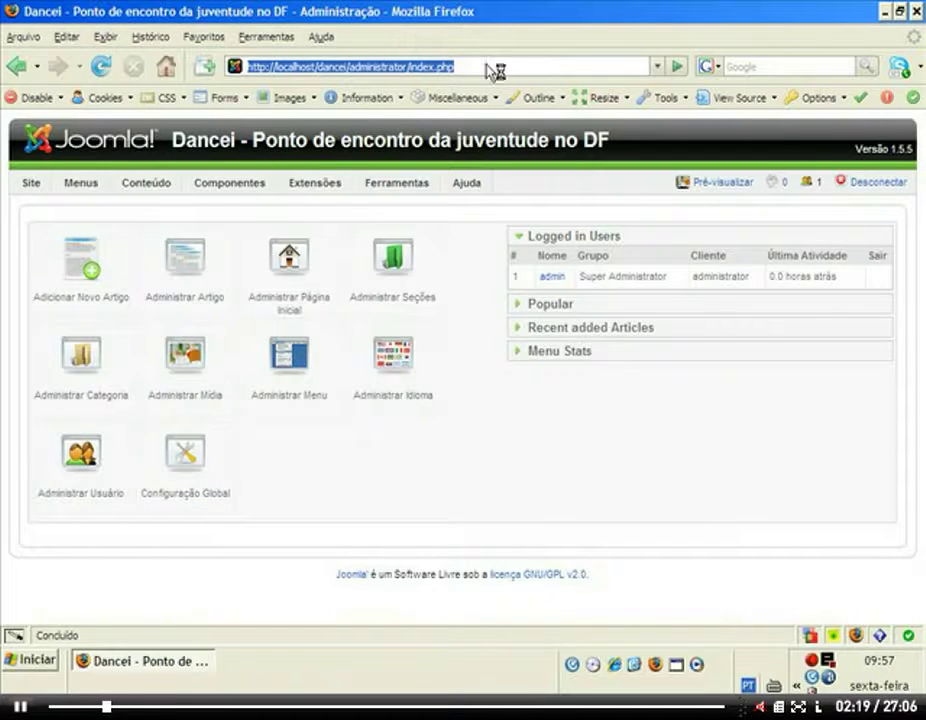
{"action": "key", "text": "ctrl+t"}
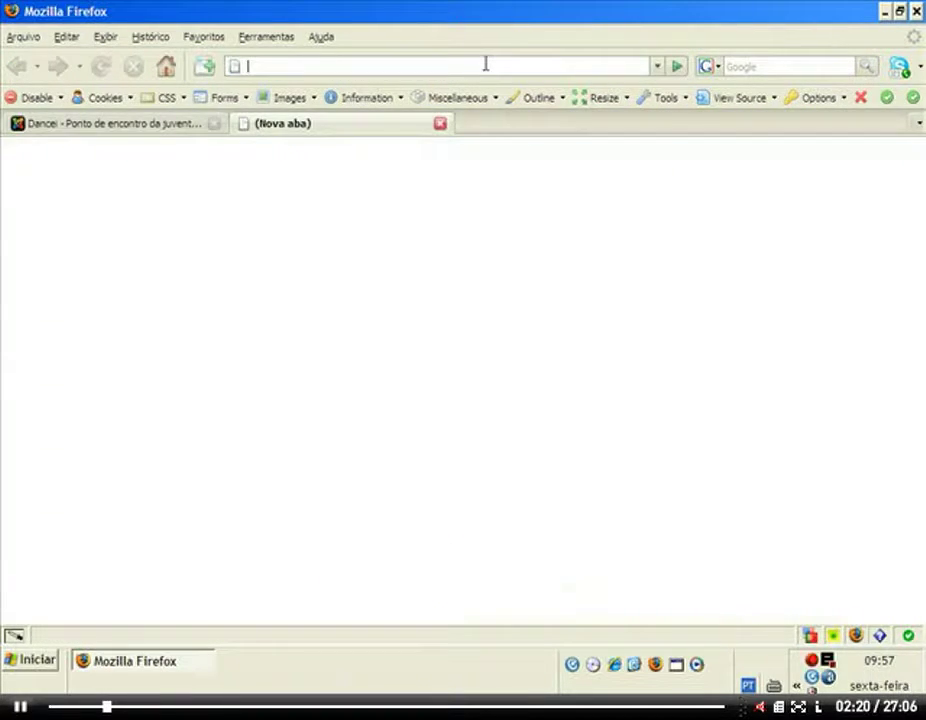
{"action": "type", "text": "local"}
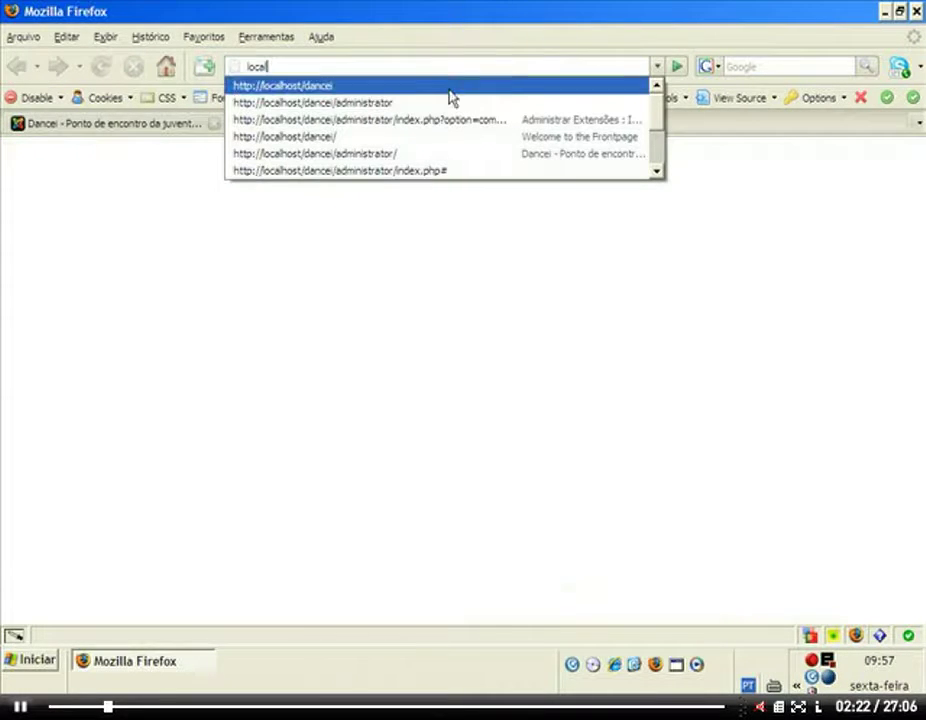
{"action": "left_click", "coordinate": [298, 88]}
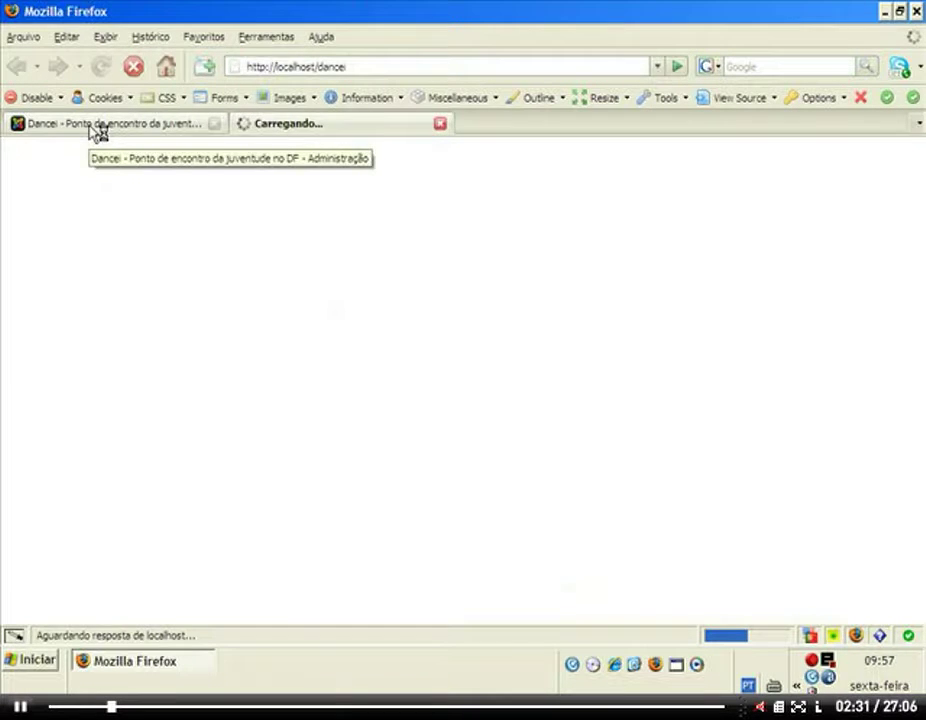
{"action": "left_click", "coordinate": [100, 124]}
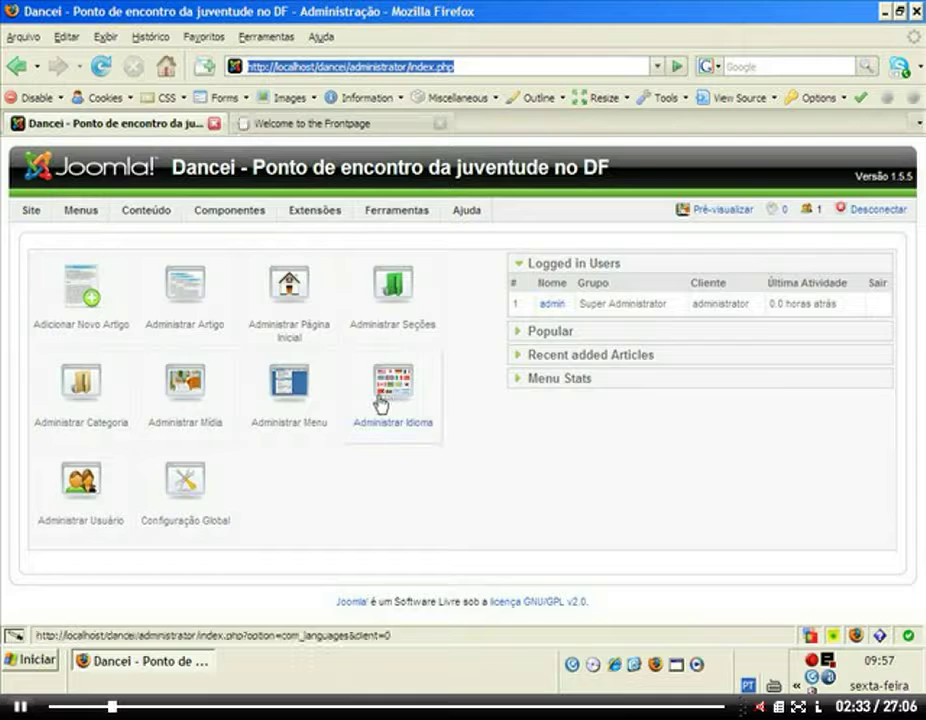
Open the Configuração Global page from the Dancei control panel.
{"action": "left_click", "coordinate": [215, 483]}
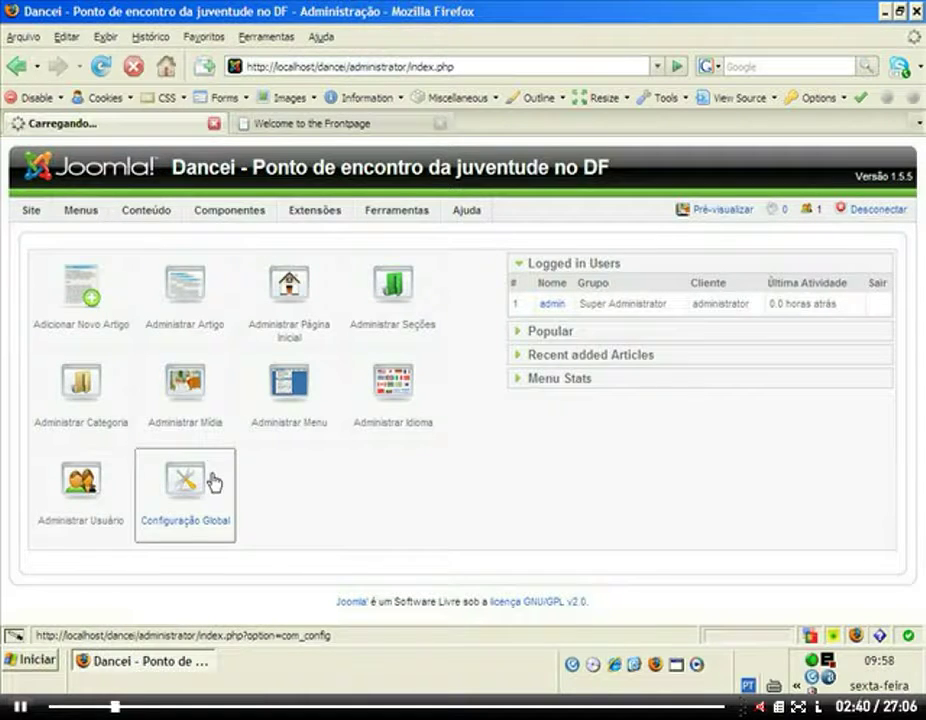
{"action": "left_click", "coordinate": [213, 483]}
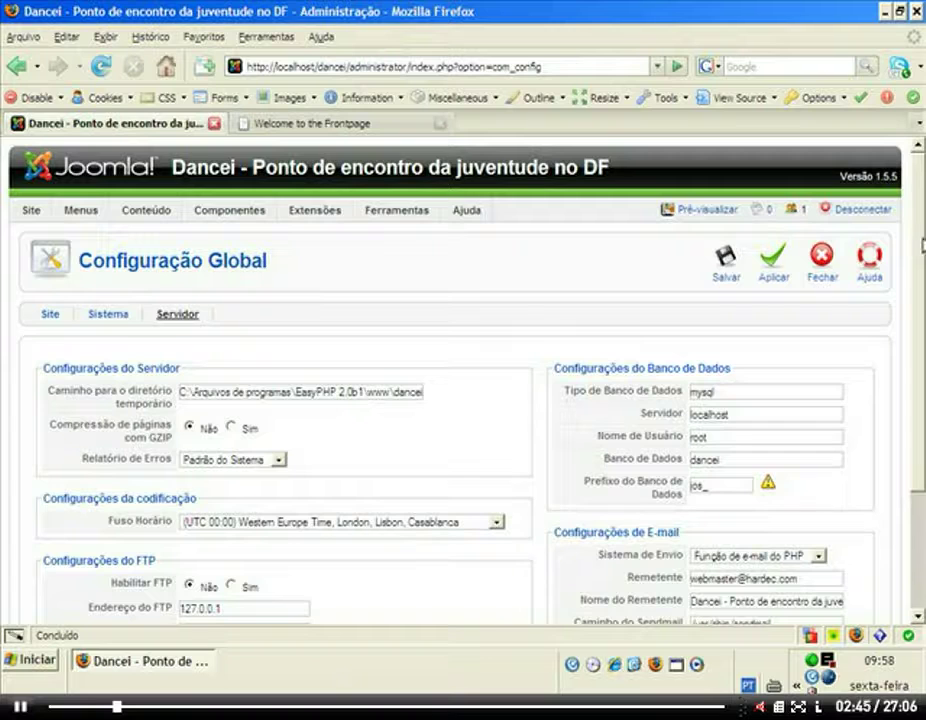
Show the Site settings section of Global Configuration.
{"action": "scroll", "coordinate": [75, 310], "scroll_direction": "down", "scroll_amount": 1}
{"action": "left_click", "coordinate": [46, 286]}
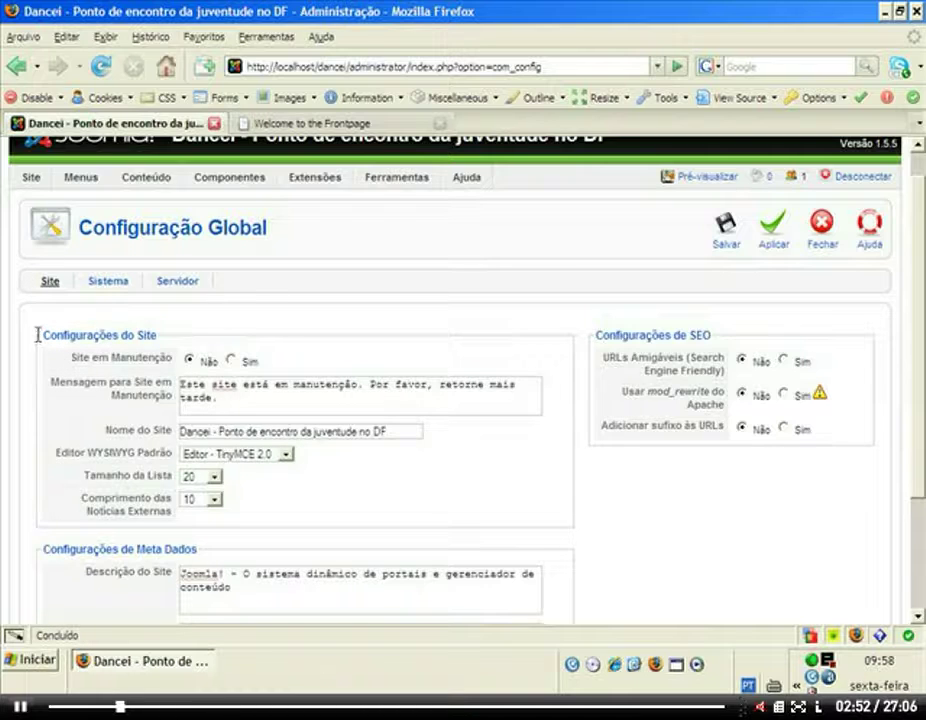
{"action": "mouse_move", "coordinate": [108, 358]}
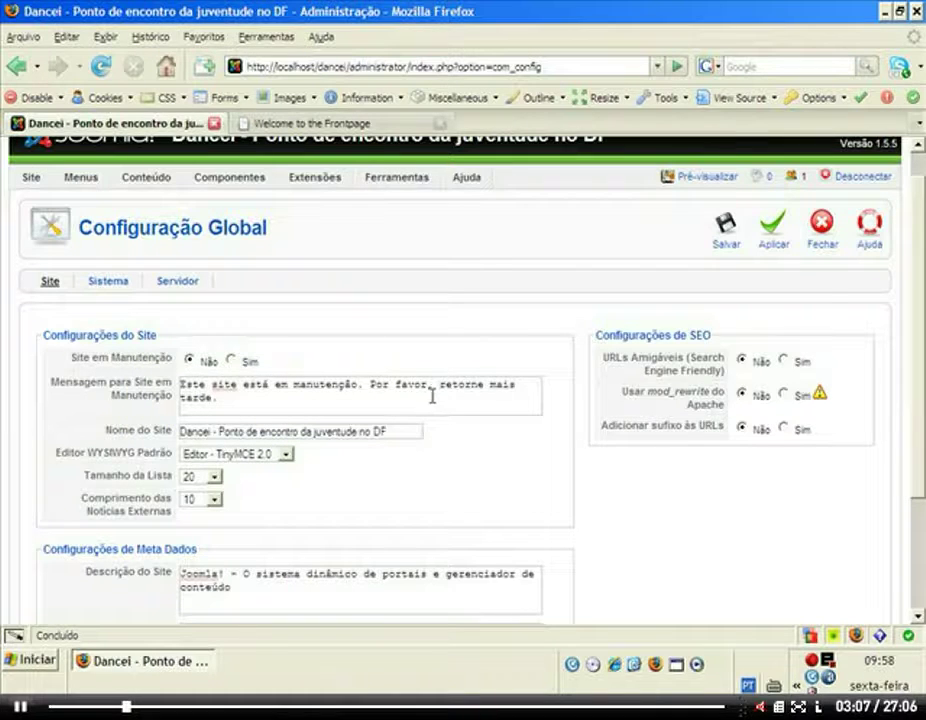
Set Site em Manutenção to Sim with offline message 'Estamos trabalhando. Por favor volte mais tarde.'.
{"action": "left_click", "coordinate": [233, 361]}
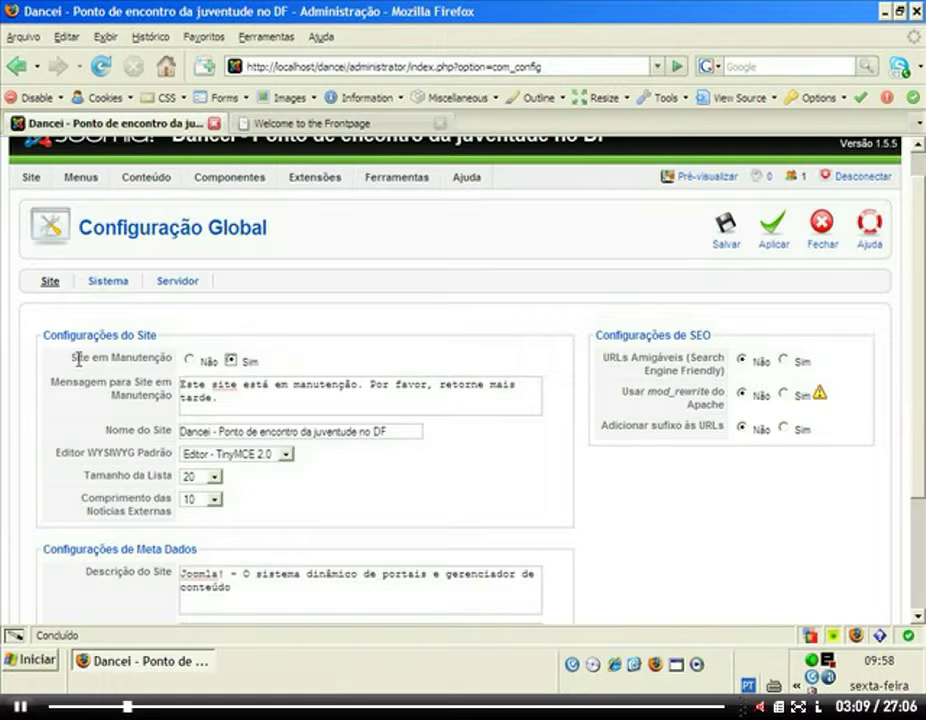
{"action": "left_click", "coordinate": [236, 404]}
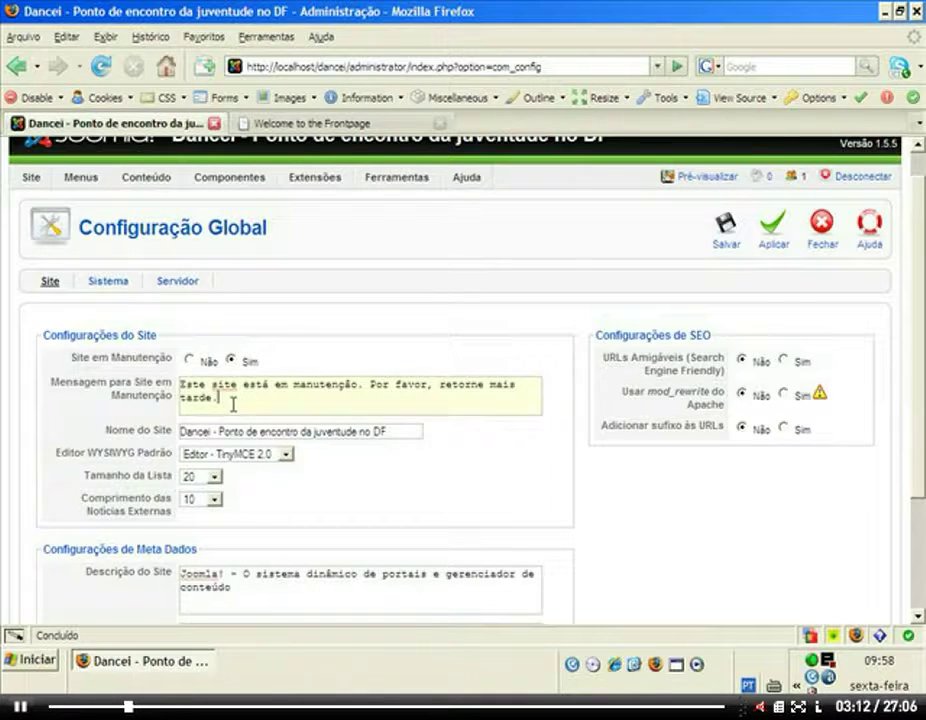
{"action": "left_click_drag", "start_coordinate": [233, 401], "coordinate": [149, 387]}
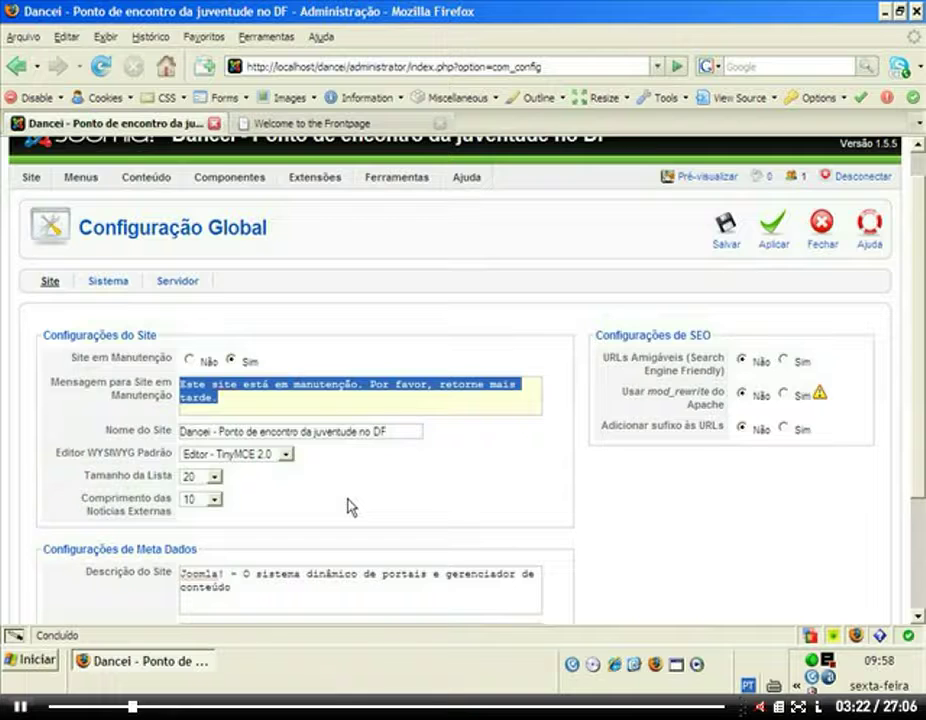
{"action": "type", "text": "Estam"}
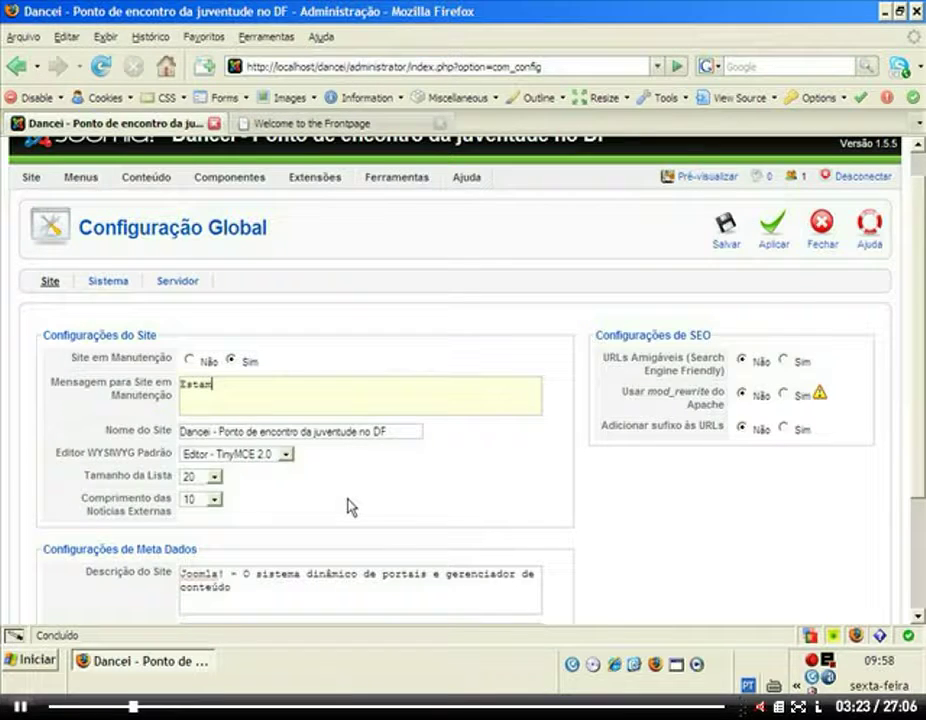
{"action": "type", "text": "os trabalhando"}
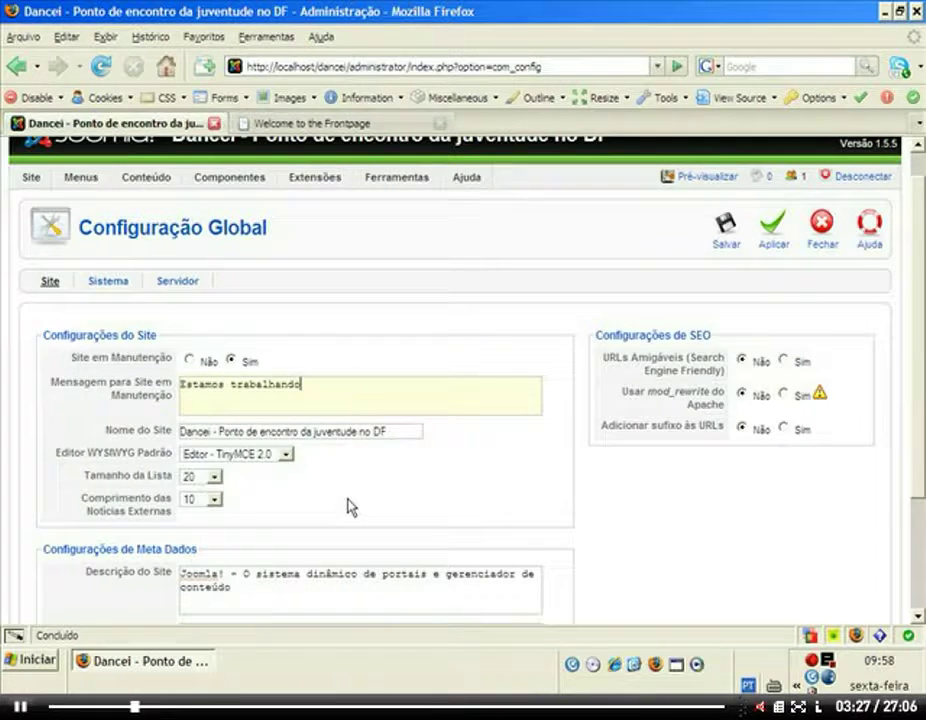
{"action": "type", "text": "."}
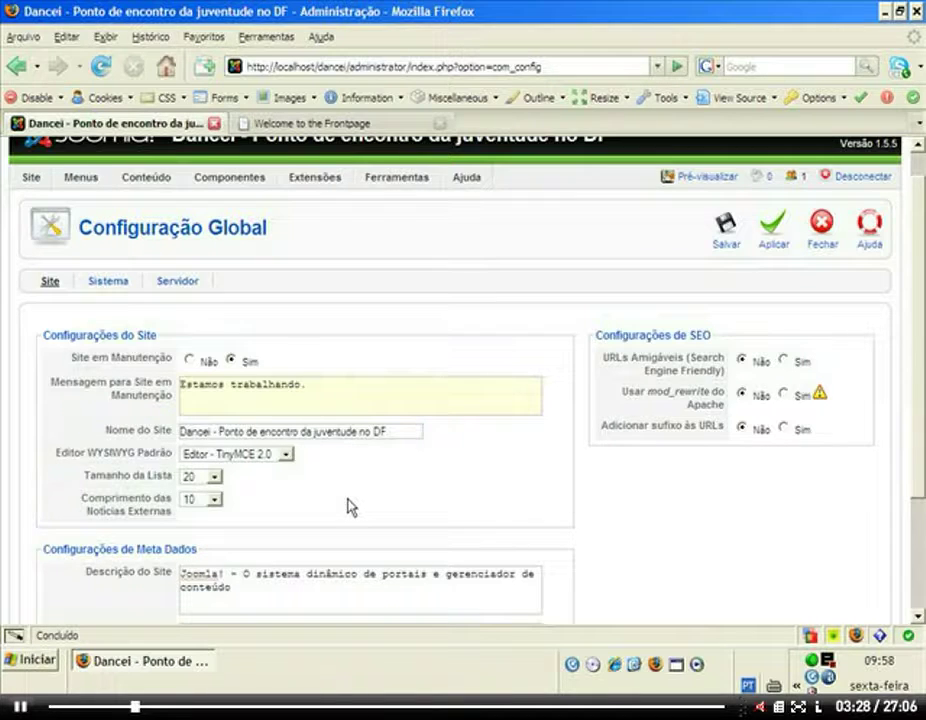
{"action": "type", "text": " Por favor volte mais tared"}
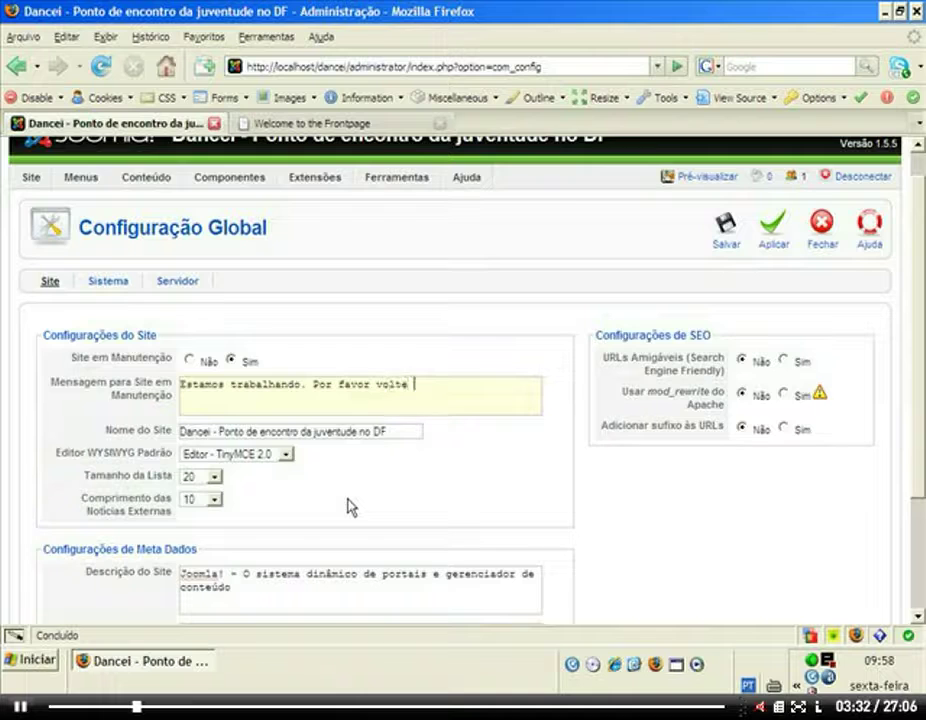
{"action": "key", "text": "BackSpace"}
{"action": "key", "text": "BackSpace"}
{"action": "type", "text": "de."}
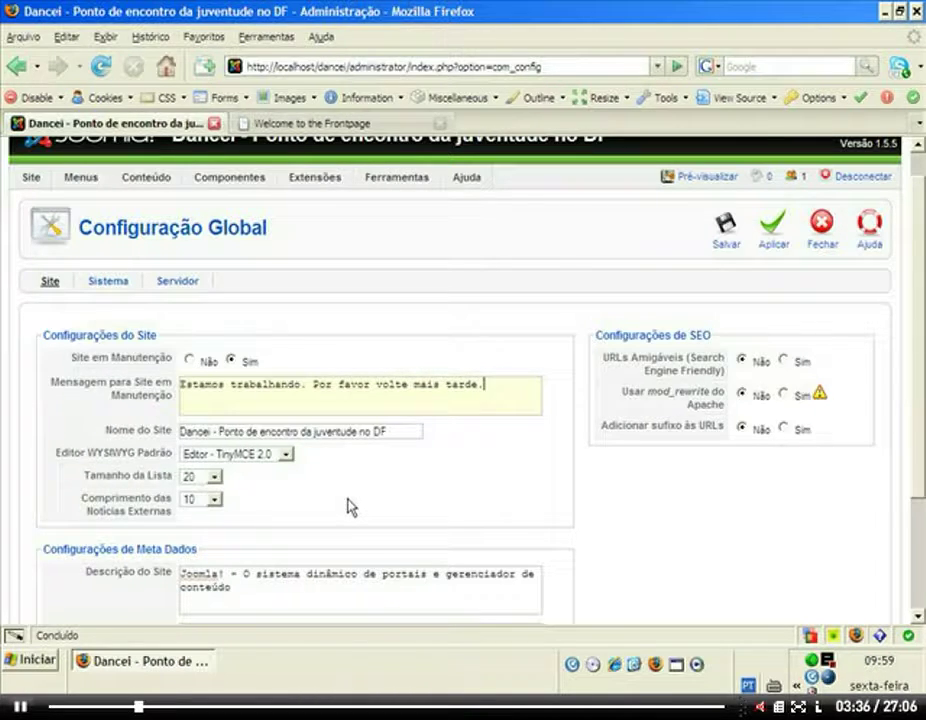
Save the configuration, reload the front page to see the offline notice, and return to admin.
{"action": "left_click", "coordinate": [712, 234]}
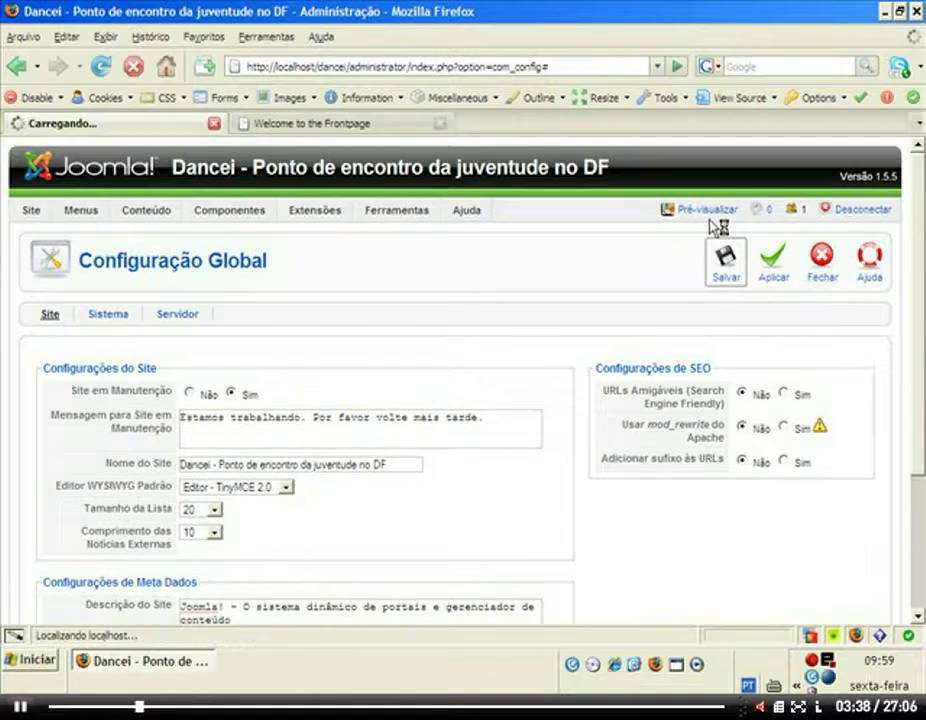
{"action": "left_click", "coordinate": [268, 124]}
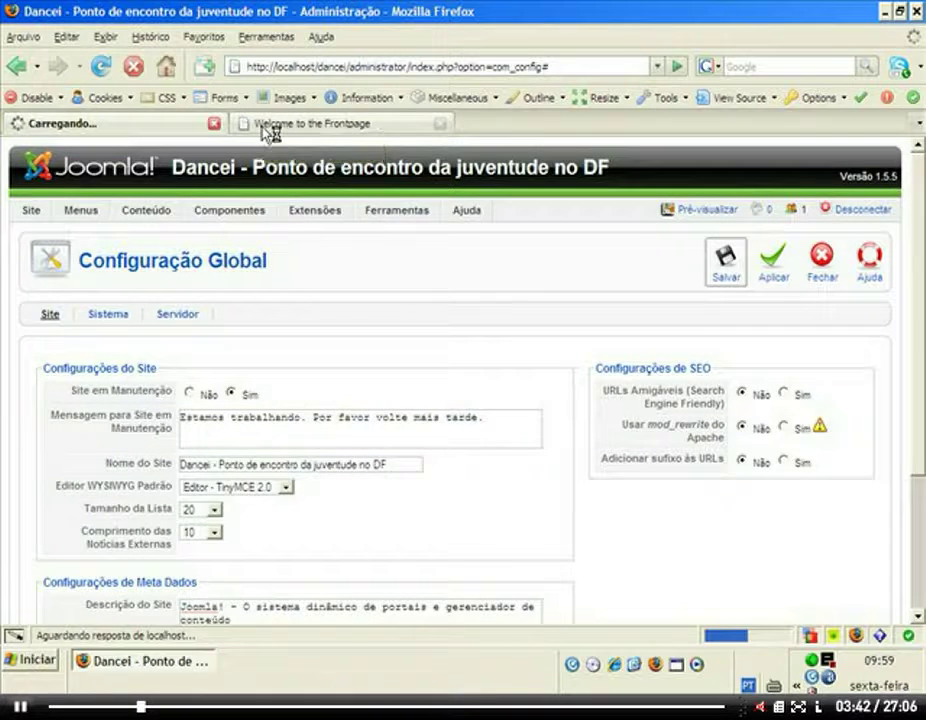
{"action": "left_click", "coordinate": [104, 70]}
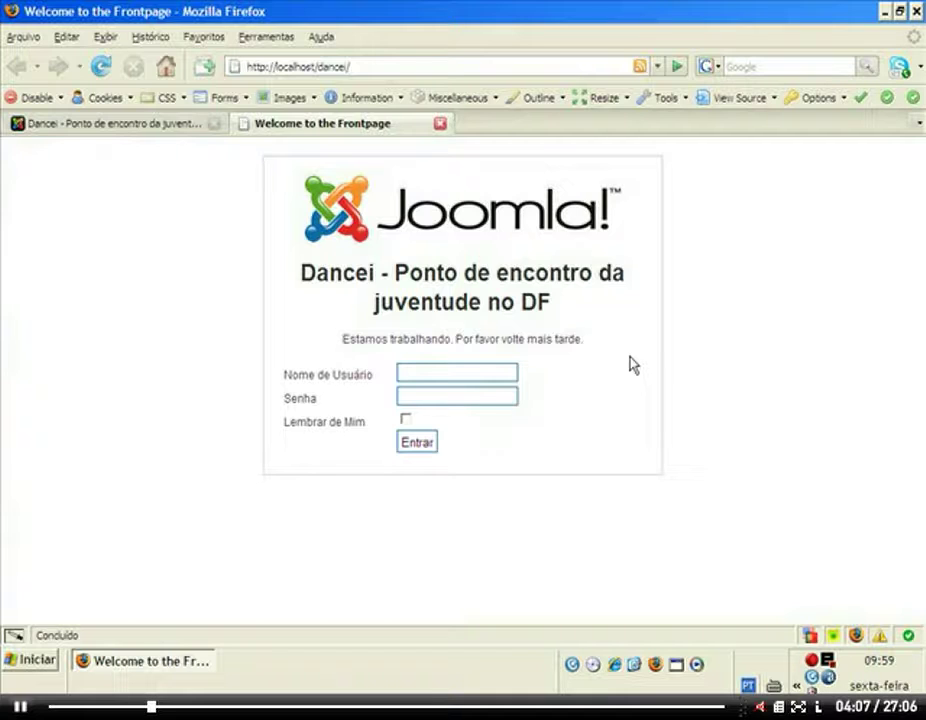
{"action": "left_click", "coordinate": [90, 130]}
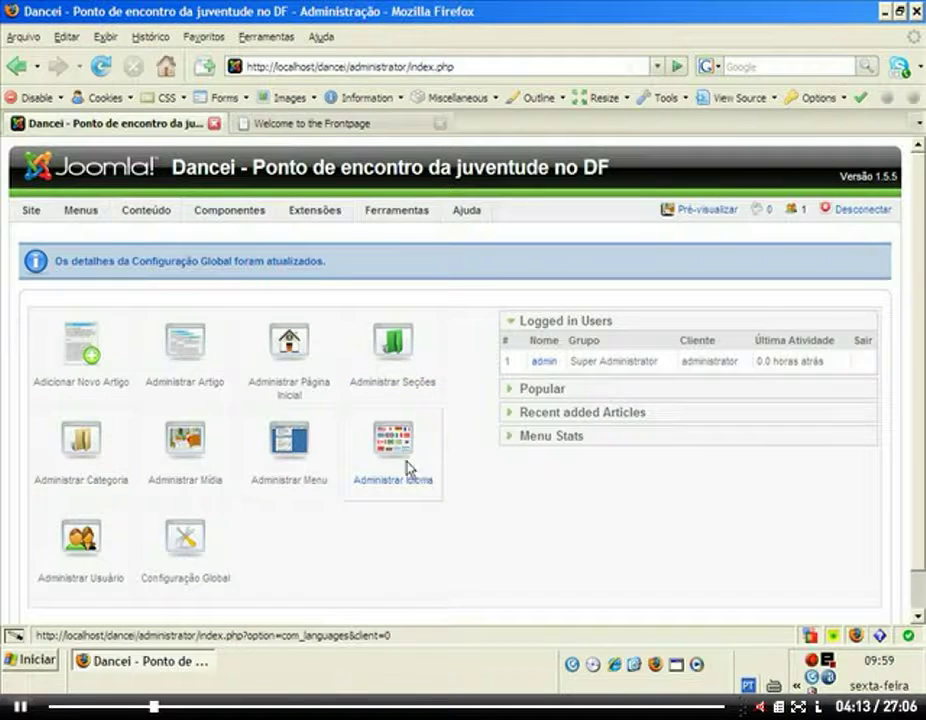
Set Site em Manutenção back to Não in Global Configuration and save.
{"action": "left_click", "coordinate": [215, 548]}
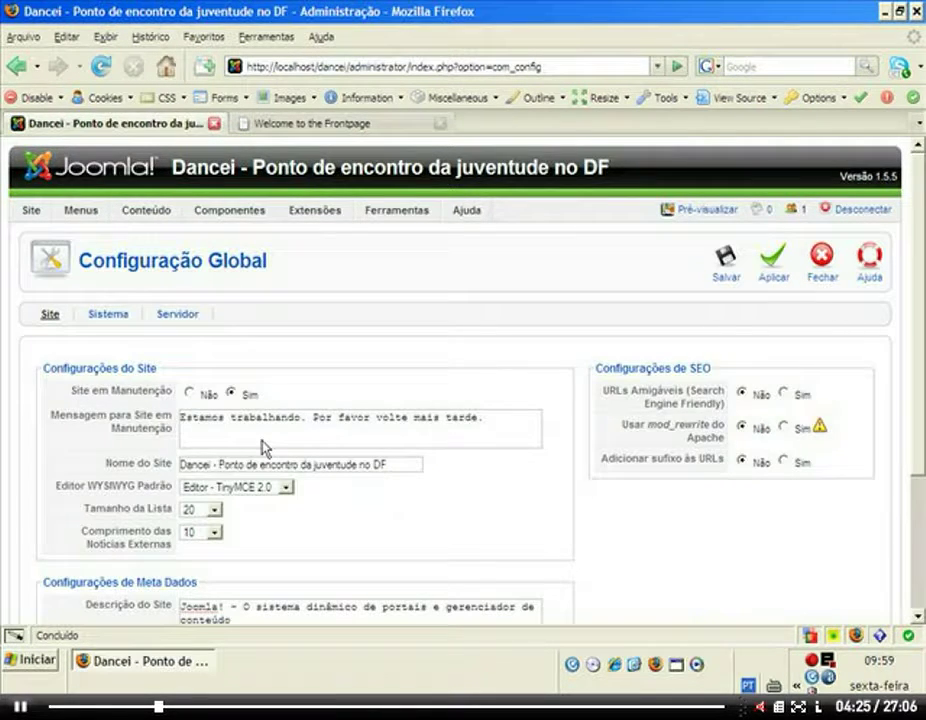
{"action": "left_click", "coordinate": [189, 393]}
{"action": "left_click", "coordinate": [726, 262]}
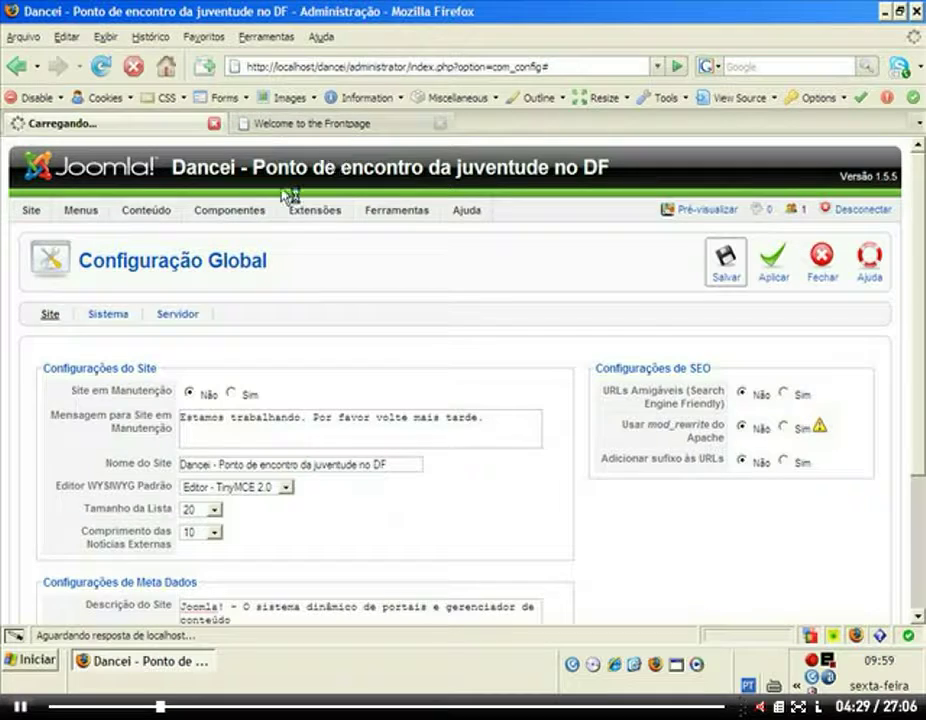
Reload the front-page tab to check the site, then return to the admin tab.
{"action": "left_click", "coordinate": [279, 127]}
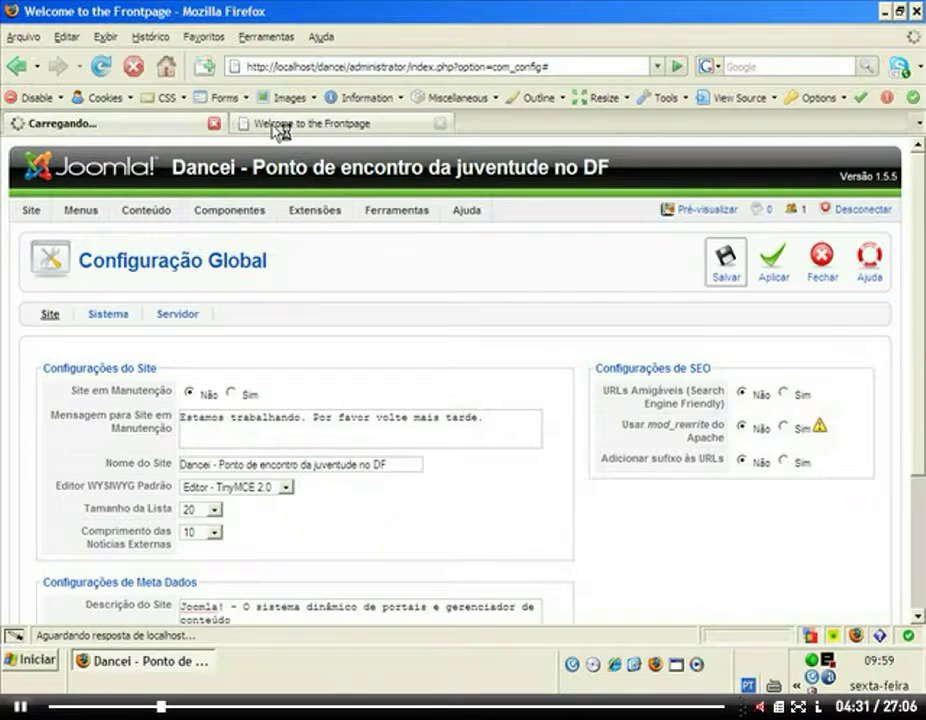
{"action": "left_click", "coordinate": [100, 66]}
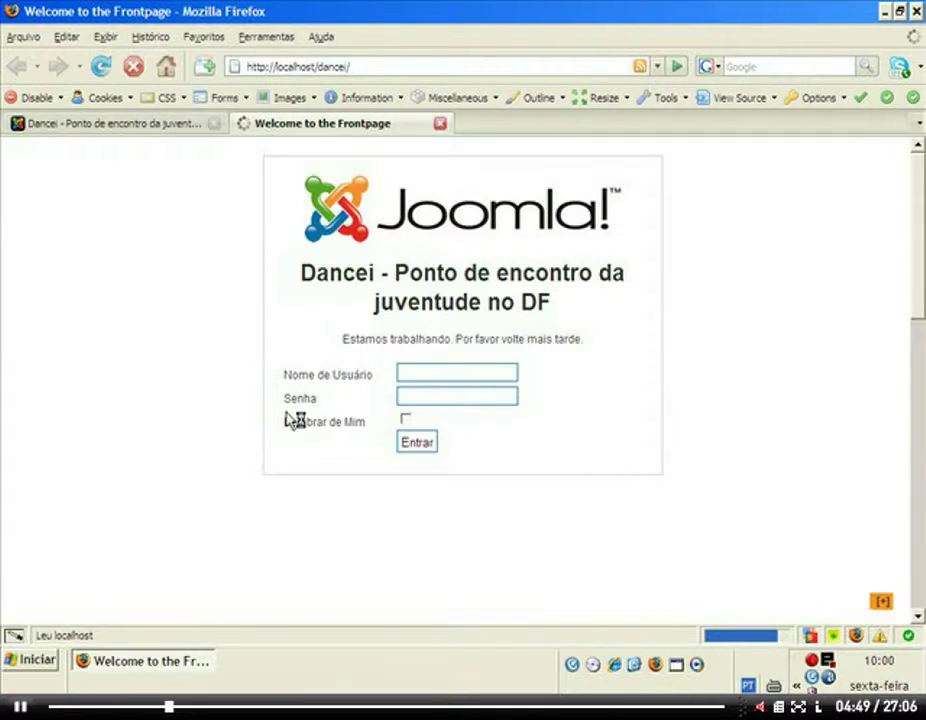
{"action": "key", "text": "F5"}
{"action": "key", "text": "ctrl+Tab"}
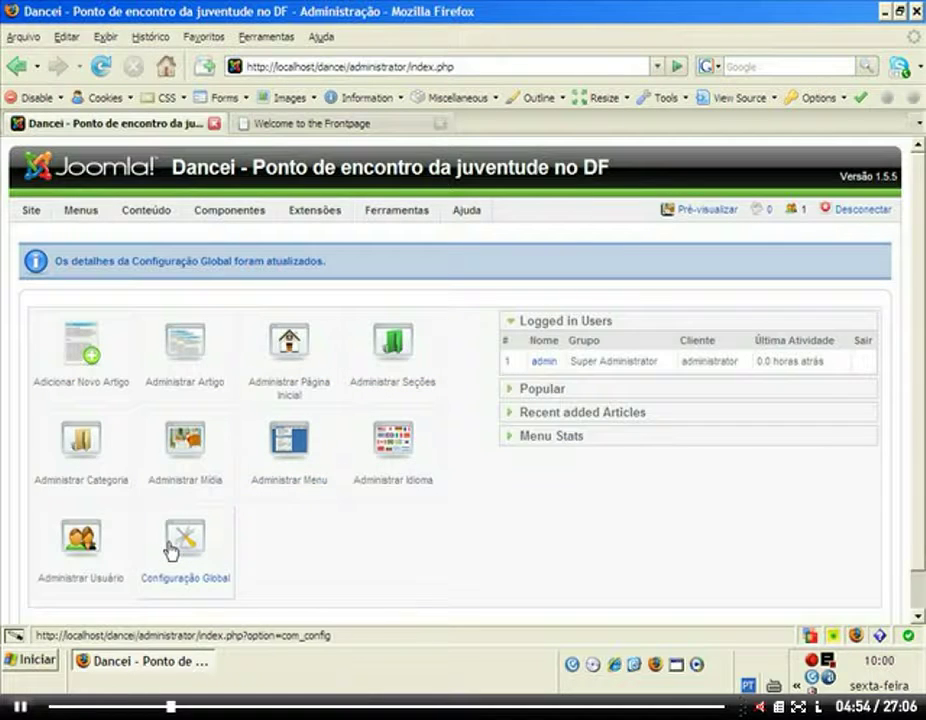
Reopen Global Configuration and scroll through the Site settings and metadata fields.
{"action": "left_click", "coordinate": [175, 550]}
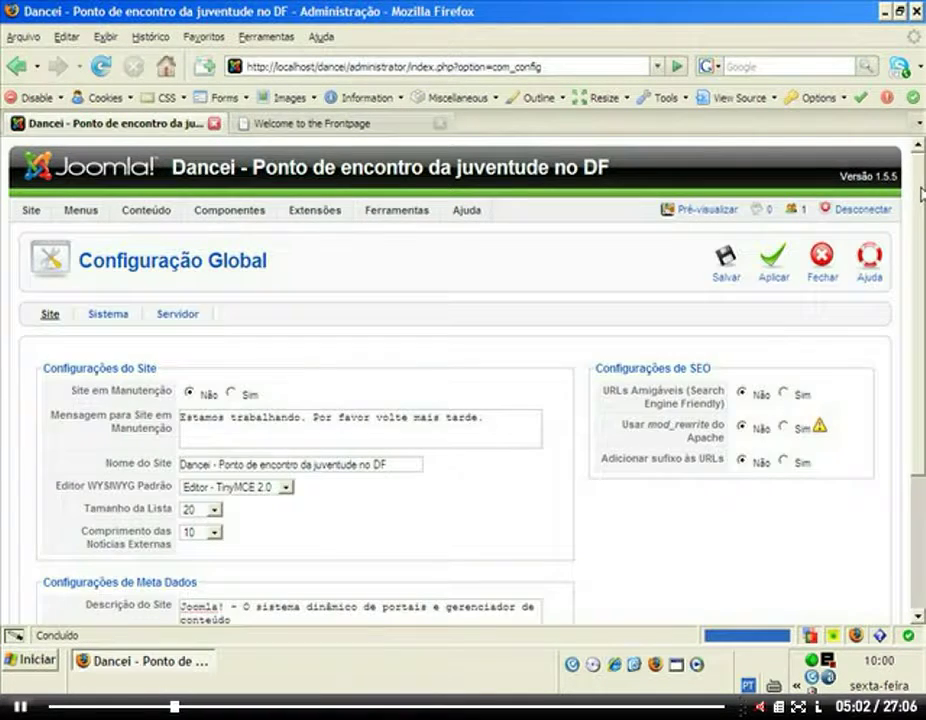
{"action": "scroll", "coordinate": [922, 193], "scroll_direction": "down", "scroll_amount": 2}
{"action": "scroll", "coordinate": [220, 332], "scroll_direction": "down", "scroll_amount": 2}
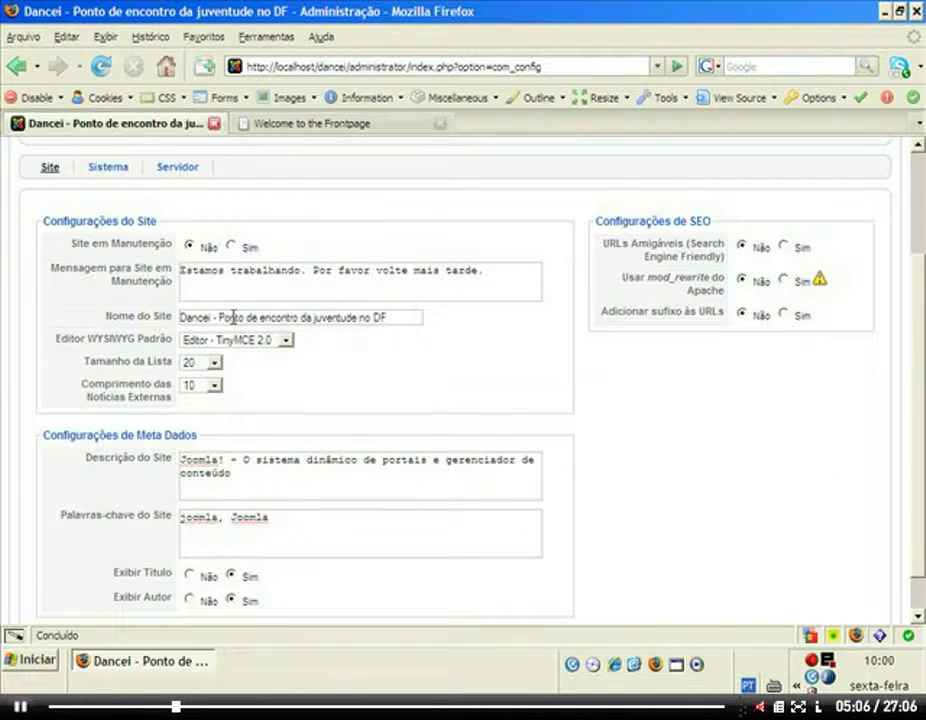
{"action": "key", "text": "alt"}
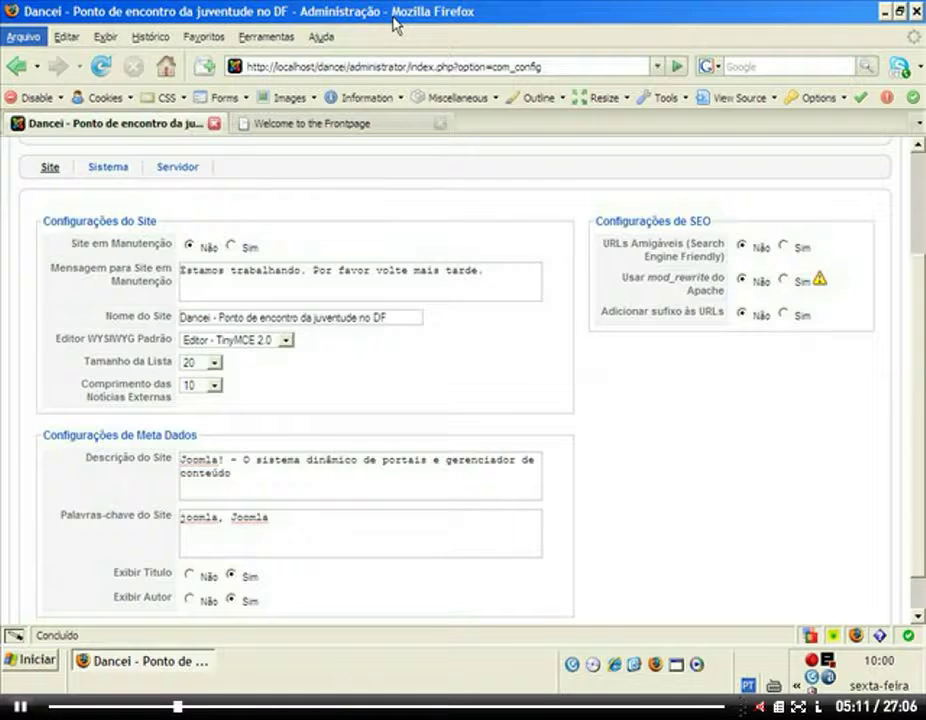
{"action": "key", "text": "alt"}
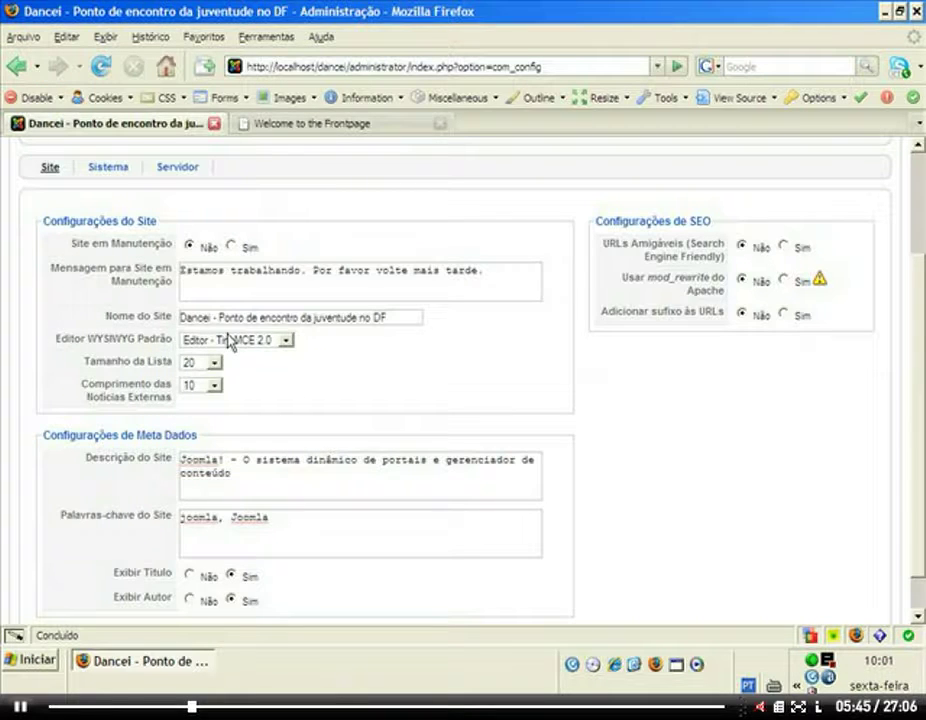
{"action": "left_click", "coordinate": [288, 341]}
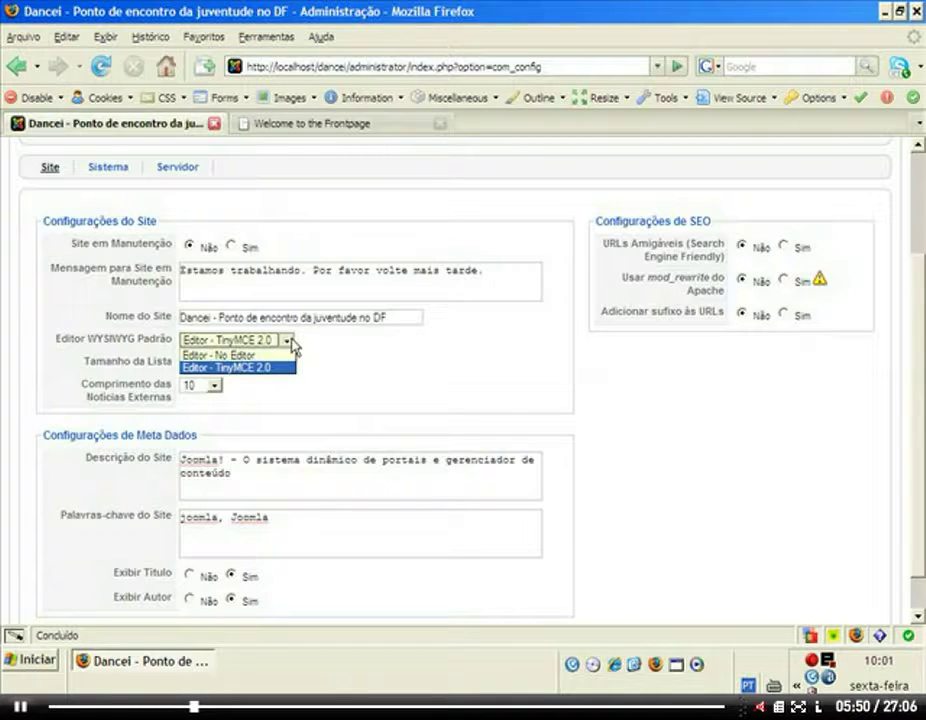
{"action": "left_click", "coordinate": [245, 367]}
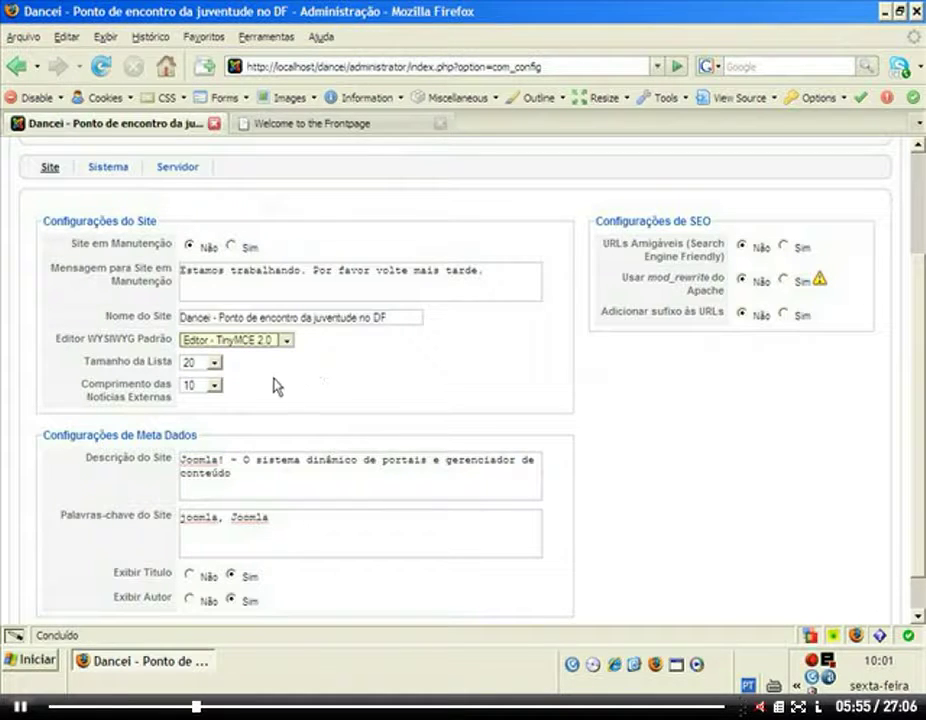
{"action": "mouse_move", "coordinate": [175, 370]}
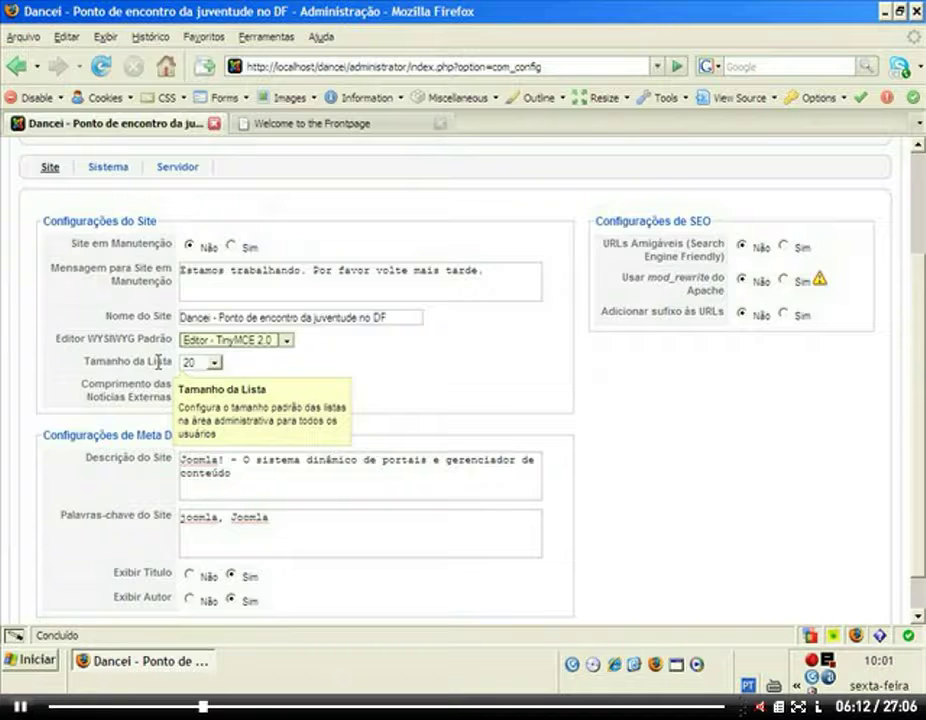
{"action": "mouse_move", "coordinate": [141, 396]}
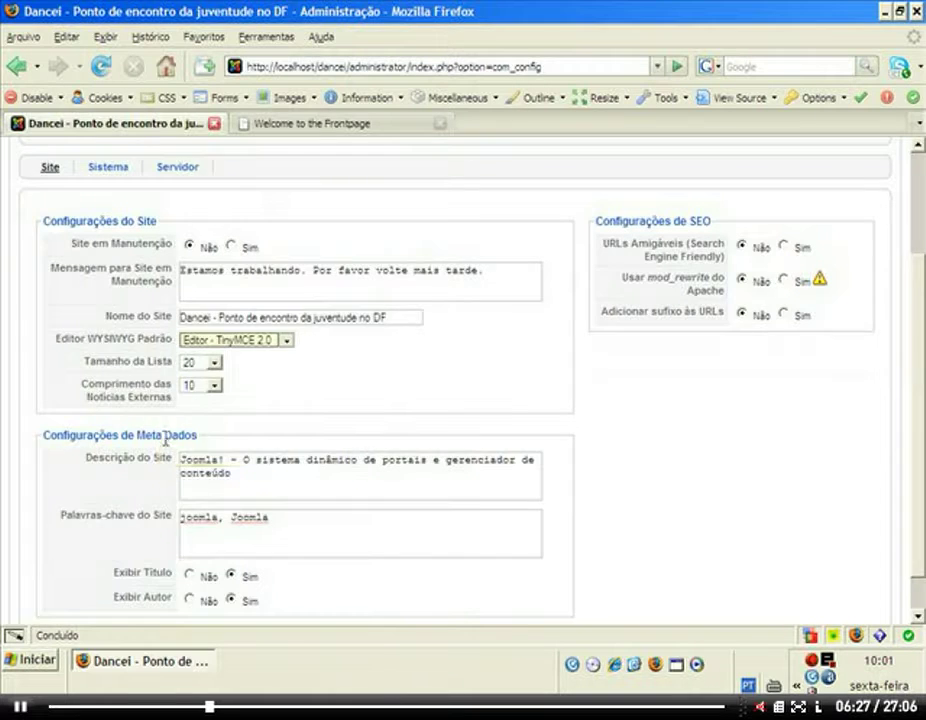
{"action": "scroll", "coordinate": [79, 400], "scroll_direction": "down", "scroll_amount": 1}
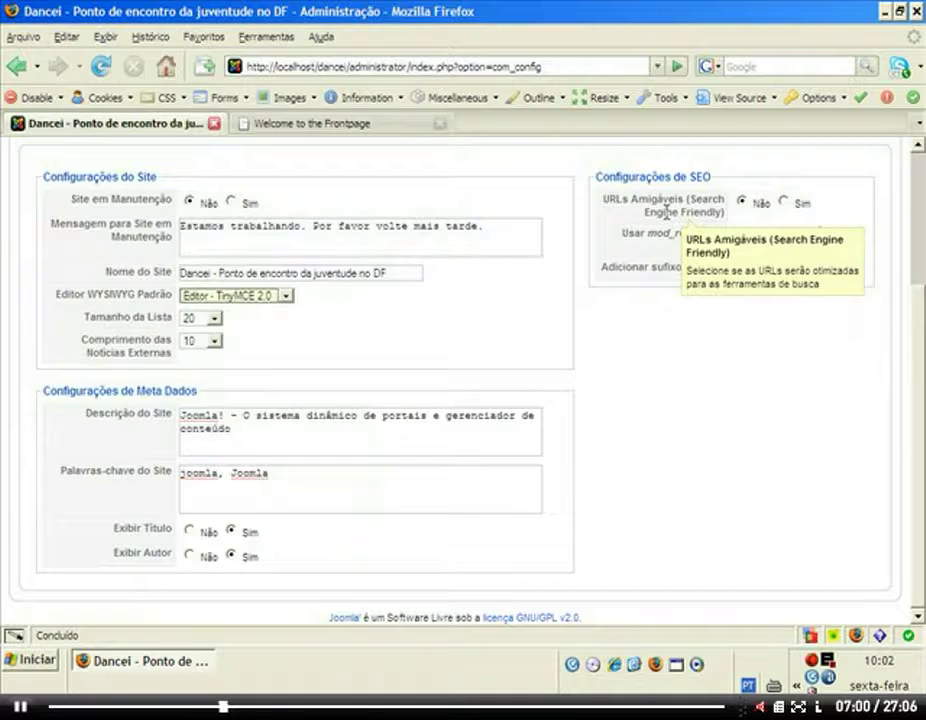
{"action": "scroll", "coordinate": [147, 369], "scroll_direction": "up", "scroll_amount": 3}
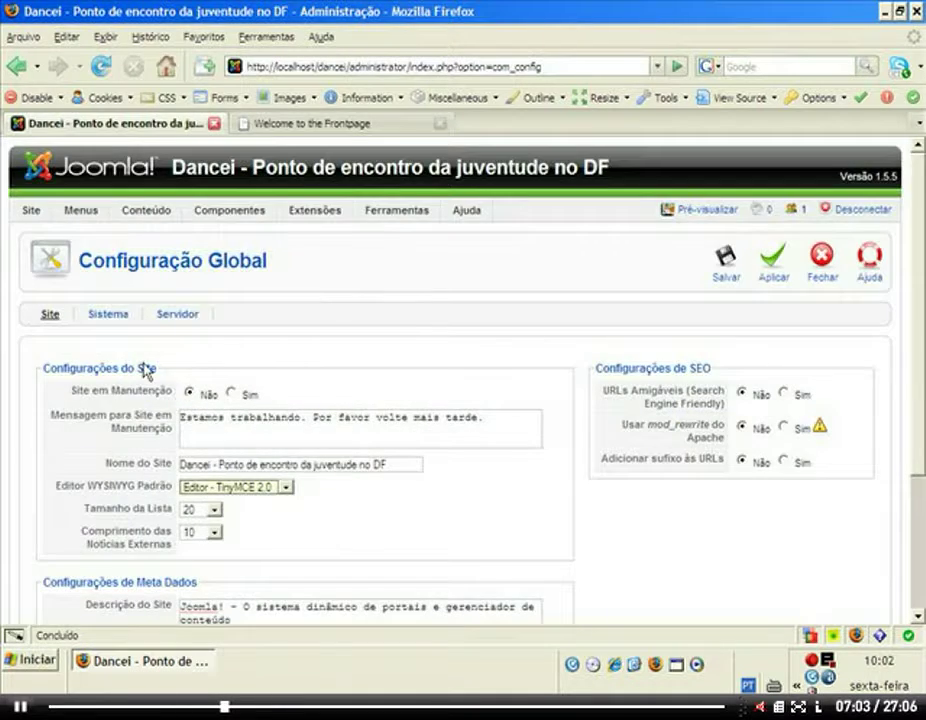
Read the help tooltips of the Sistema settings, then switch to the frontpage tab.
{"action": "left_click", "coordinate": [108, 316]}
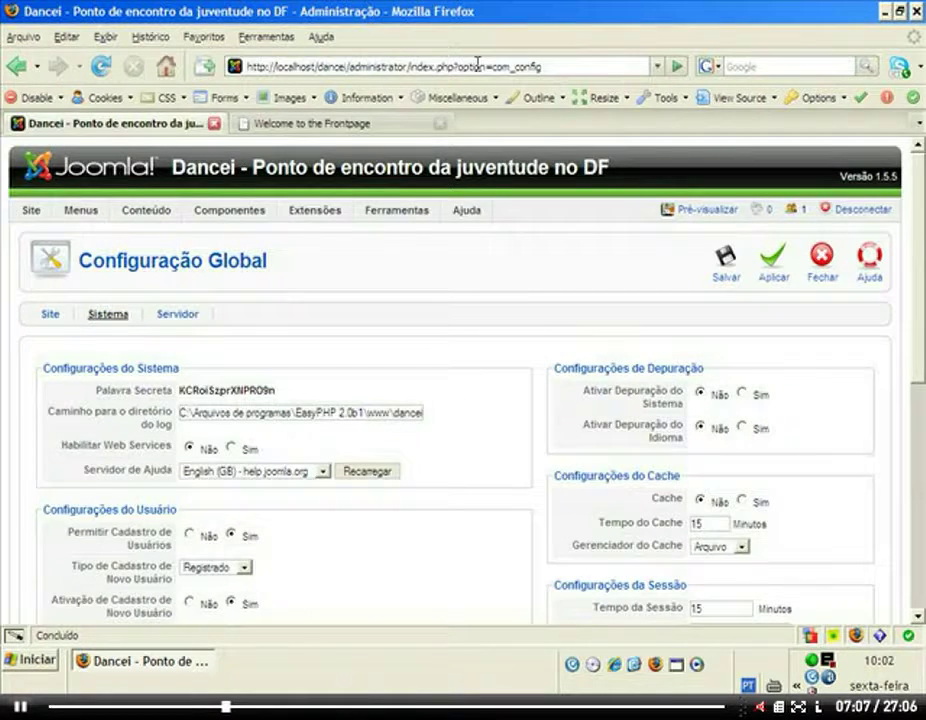
{"action": "mouse_move", "coordinate": [108, 296]}
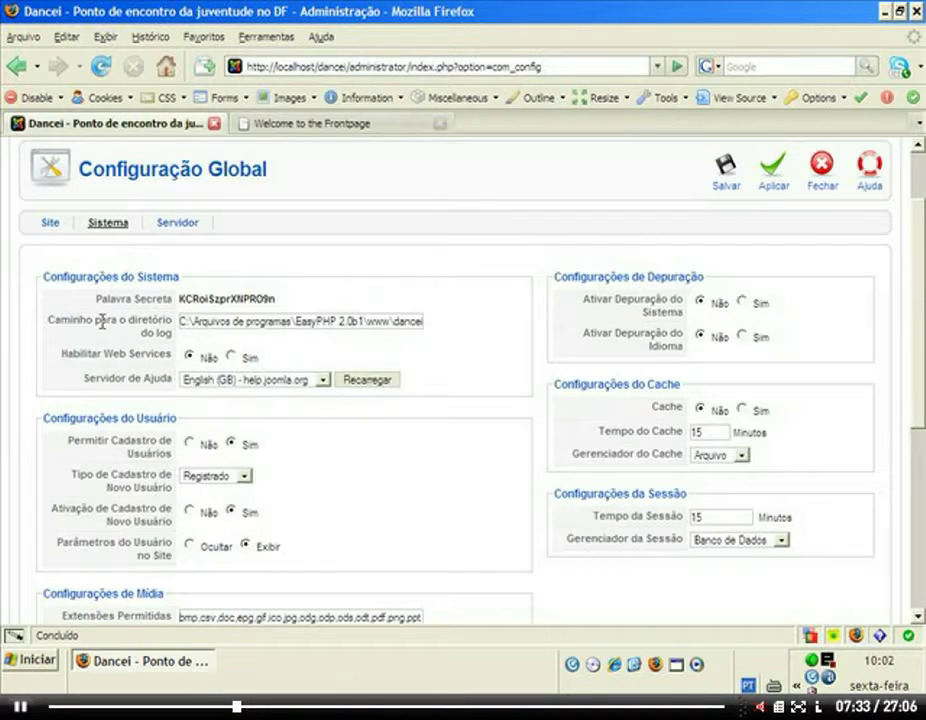
{"action": "mouse_move", "coordinate": [143, 326]}
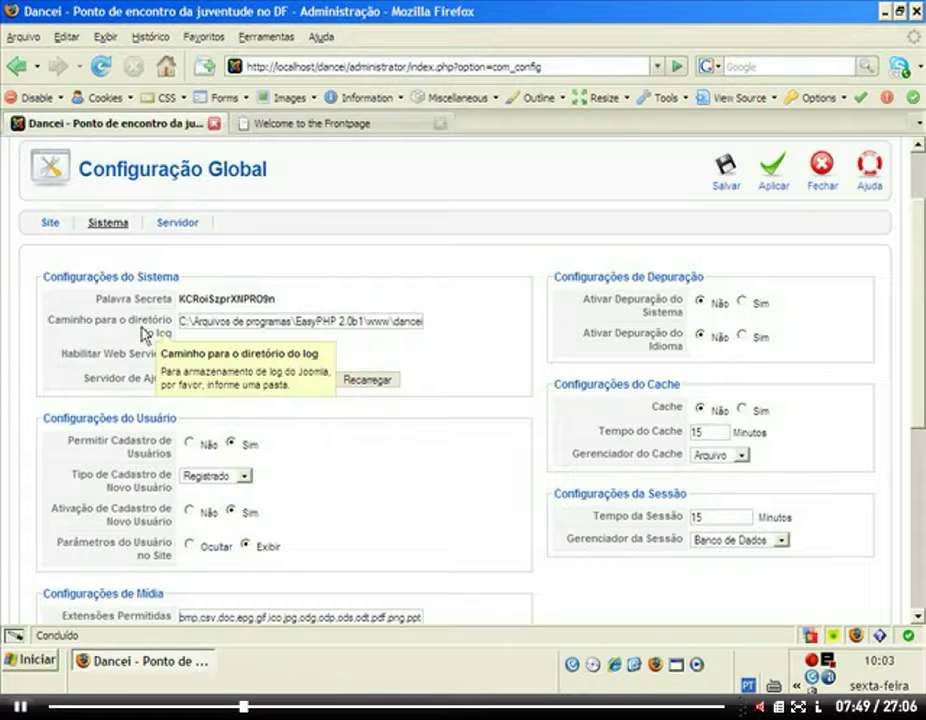
{"action": "mouse_move", "coordinate": [102, 348]}
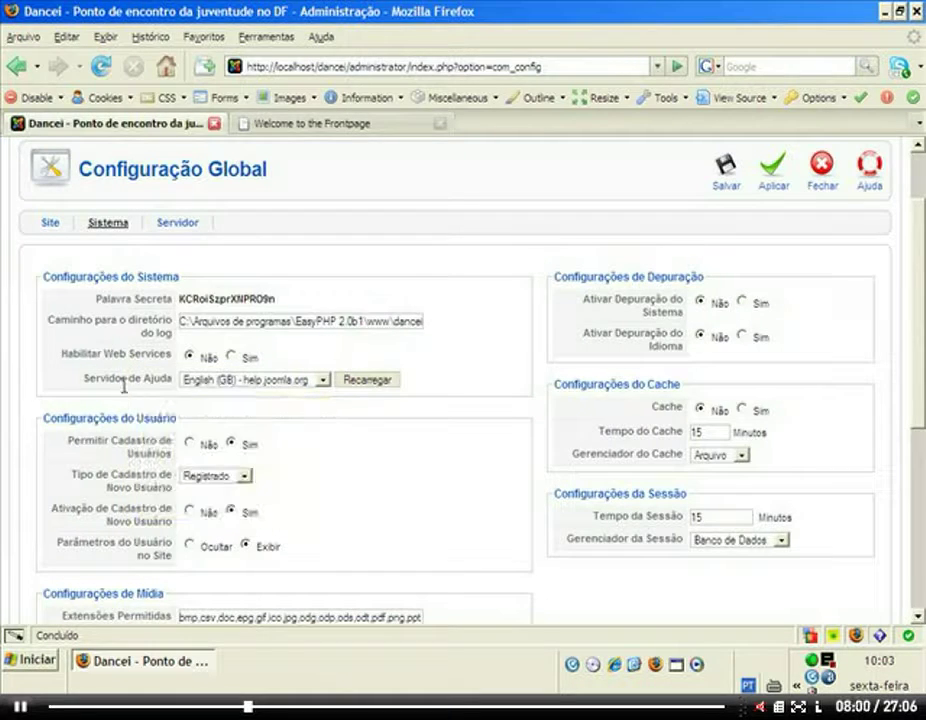
{"action": "mouse_move", "coordinate": [127, 381]}
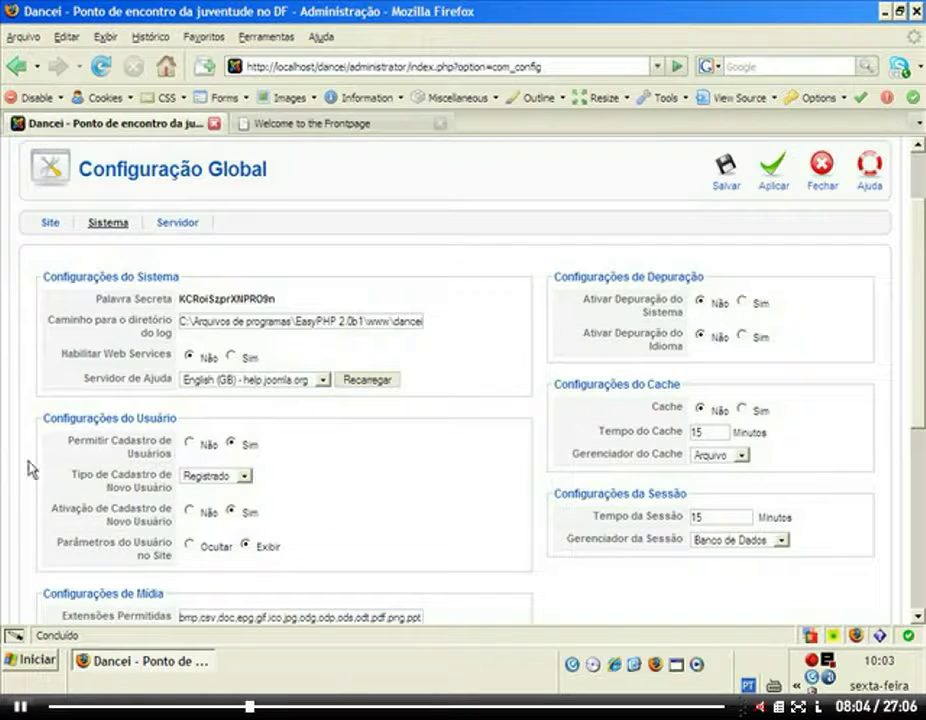
{"action": "mouse_move", "coordinate": [101, 442]}
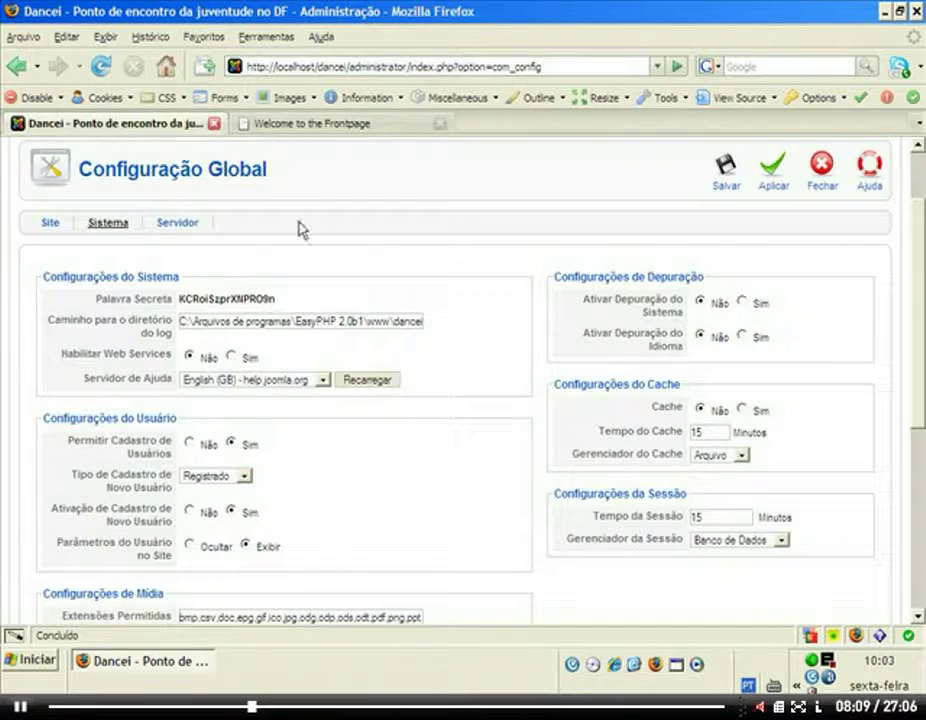
{"action": "left_click", "coordinate": [296, 125]}
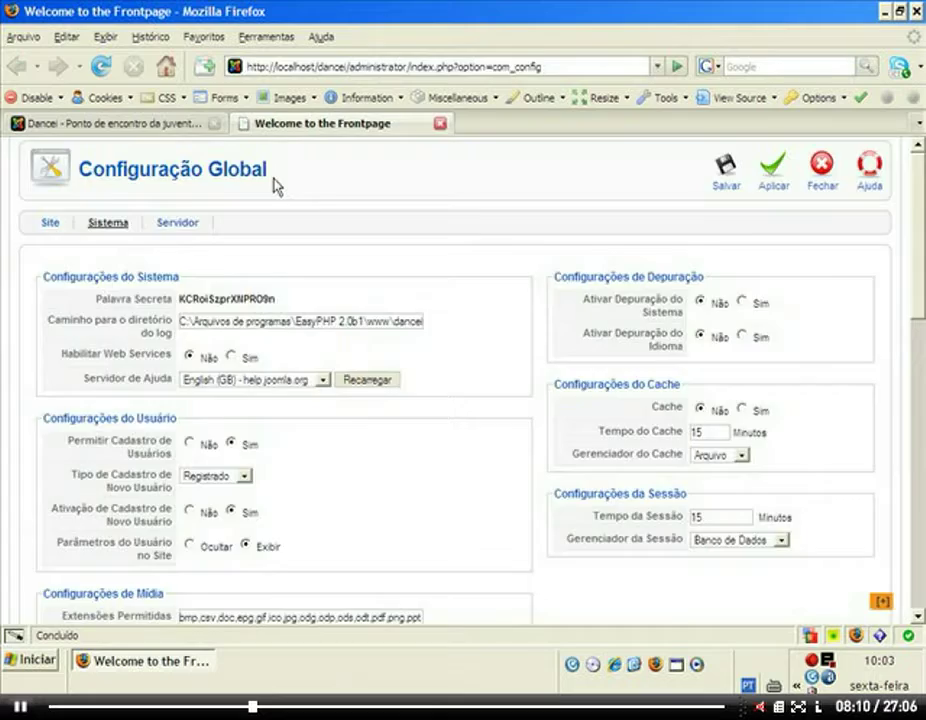
Set Permitir Cadastro de Usuários to Não in Global Configuration and save.
{"action": "scroll", "coordinate": [322, 283], "scroll_direction": "down", "scroll_amount": 10}
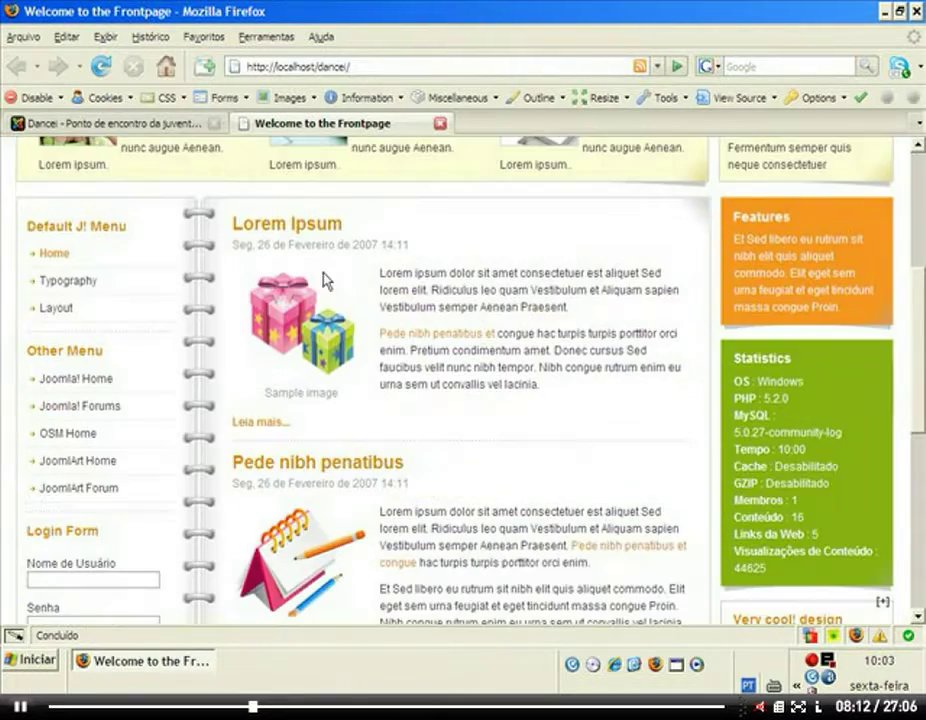
{"action": "scroll", "coordinate": [220, 220], "scroll_direction": "up", "scroll_amount": 3}
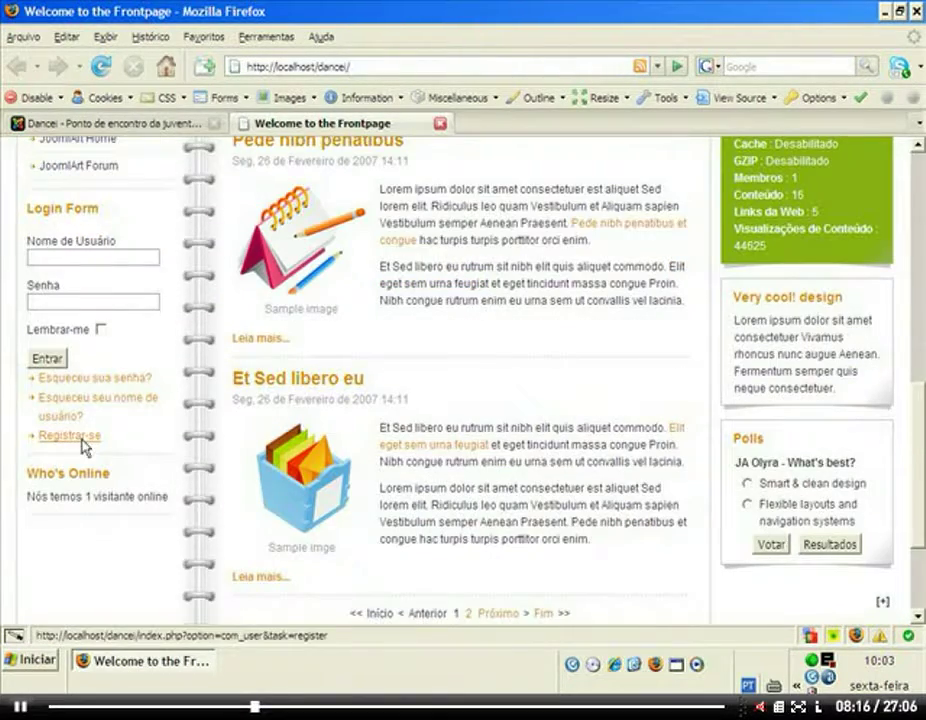
{"action": "left_click", "coordinate": [86, 128]}
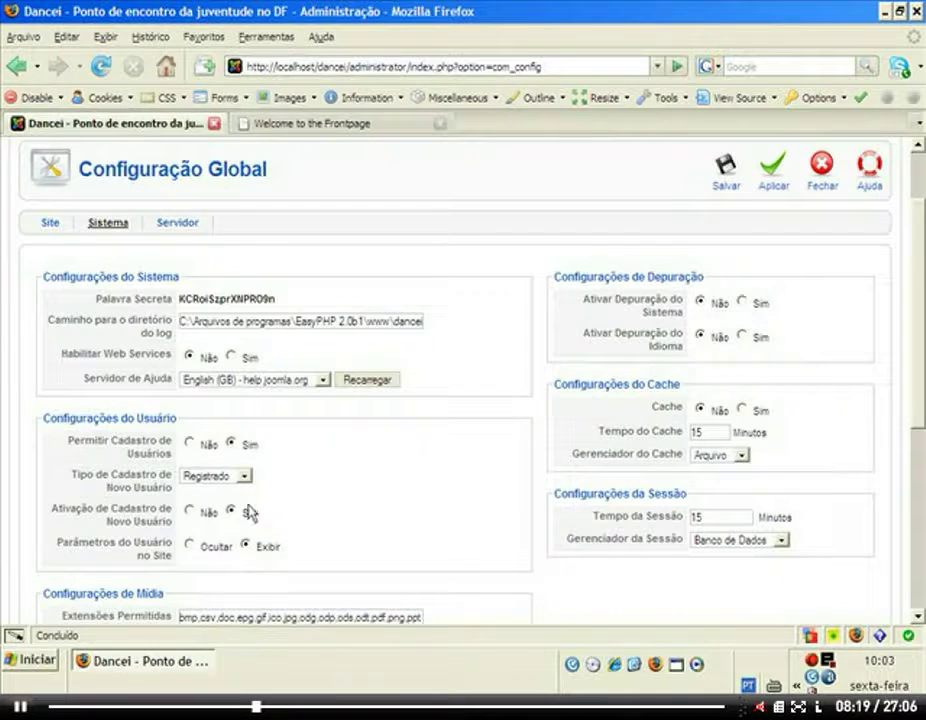
{"action": "left_click", "coordinate": [189, 443]}
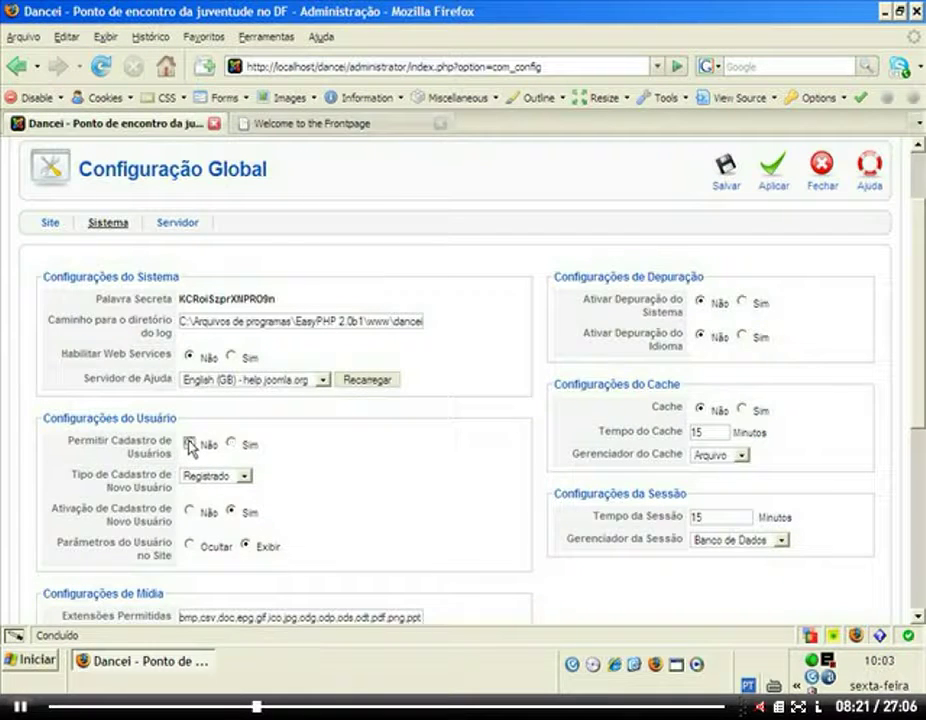
{"action": "left_click", "coordinate": [726, 170]}
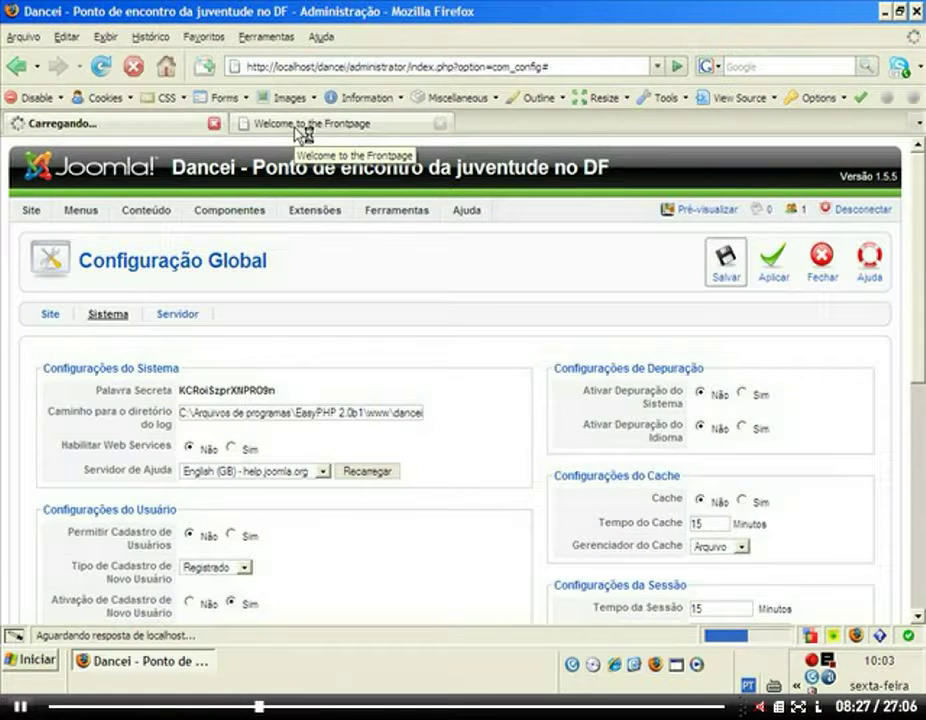
Reload the frontpage to confirm Registrar-se is gone, then reopen Configuração Global.
{"action": "left_click", "coordinate": [300, 123]}
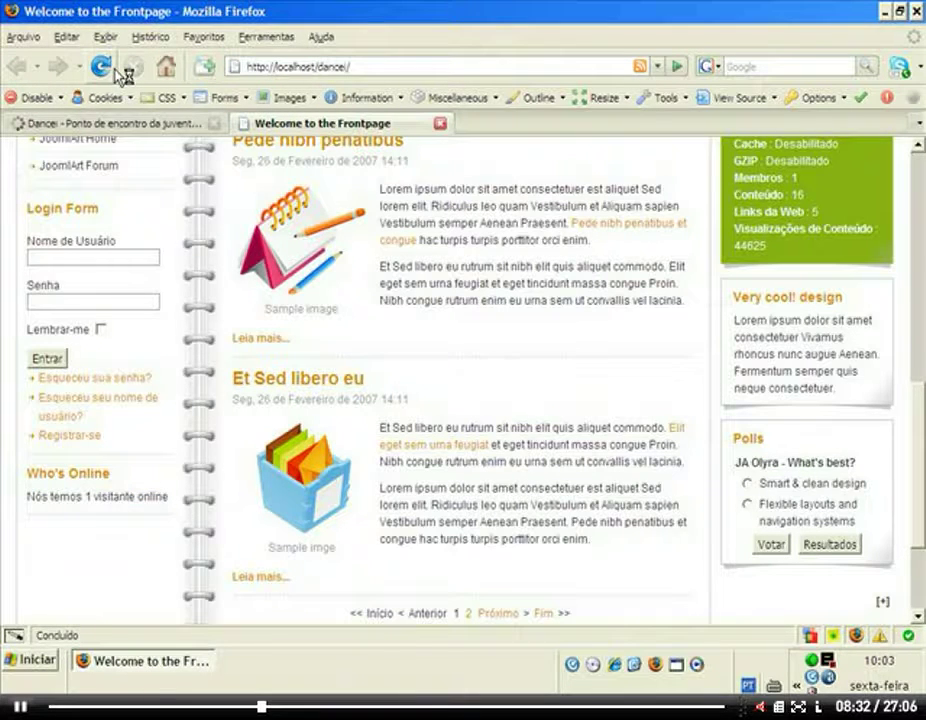
{"action": "left_click", "coordinate": [115, 69]}
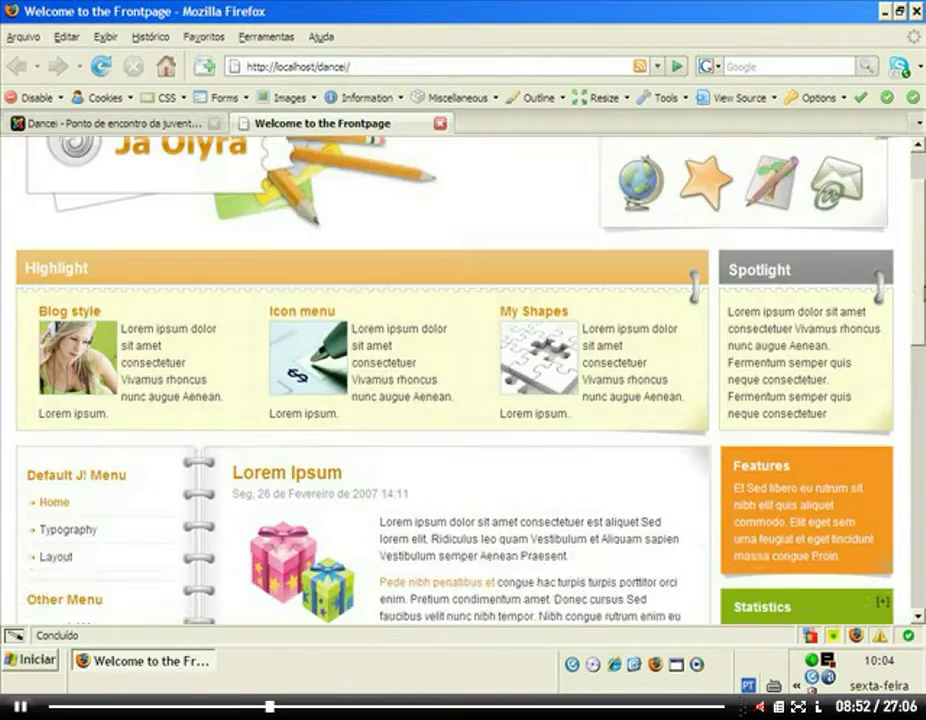
{"action": "scroll", "coordinate": [75, 600], "scroll_direction": "down", "scroll_amount": 5}
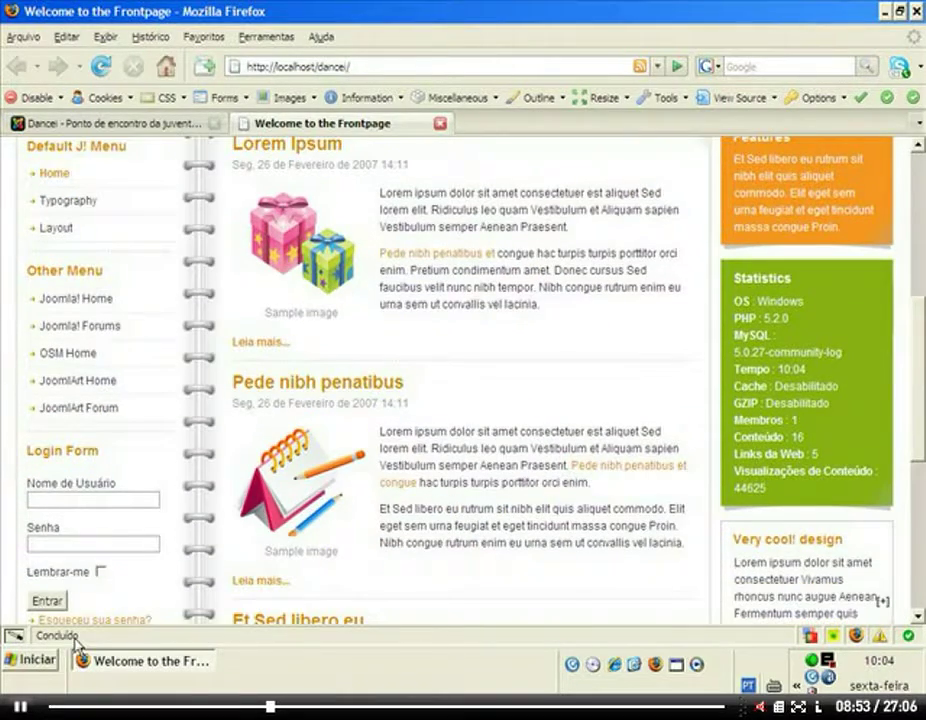
{"action": "scroll", "coordinate": [460, 380], "scroll_direction": "down", "scroll_amount": 5}
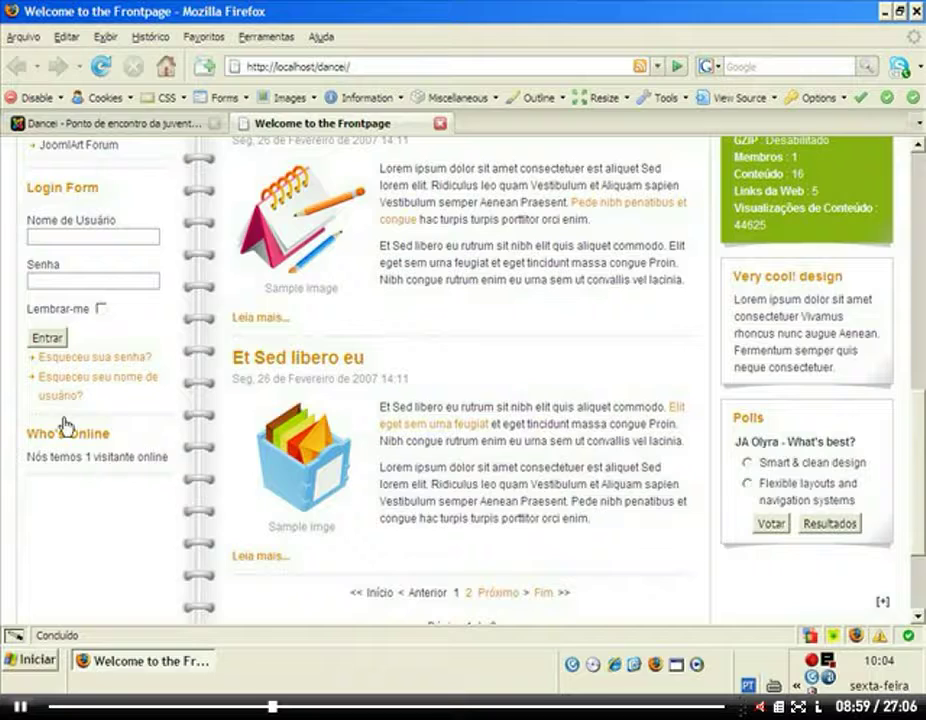
{"action": "left_click", "coordinate": [132, 124]}
{"action": "left_click", "coordinate": [185, 540]}
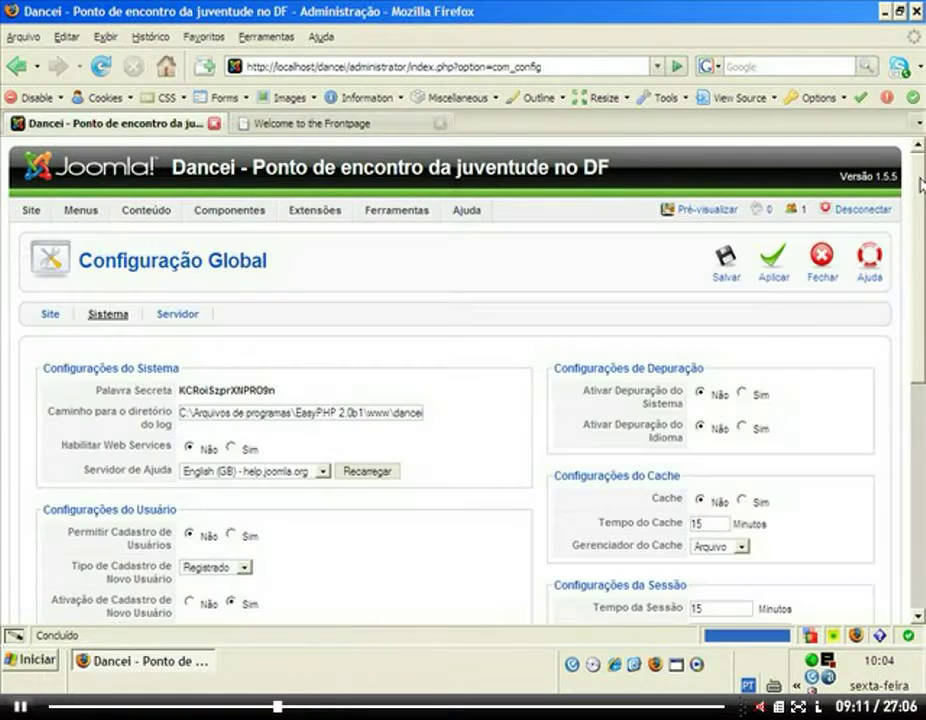
{"action": "scroll", "coordinate": [666, 238], "scroll_direction": "down", "scroll_amount": 5}
{"action": "scroll", "coordinate": [921, 227], "scroll_direction": "down", "scroll_amount": 2}
{"action": "scroll", "coordinate": [921, 227], "scroll_direction": "up", "scroll_amount": 7}
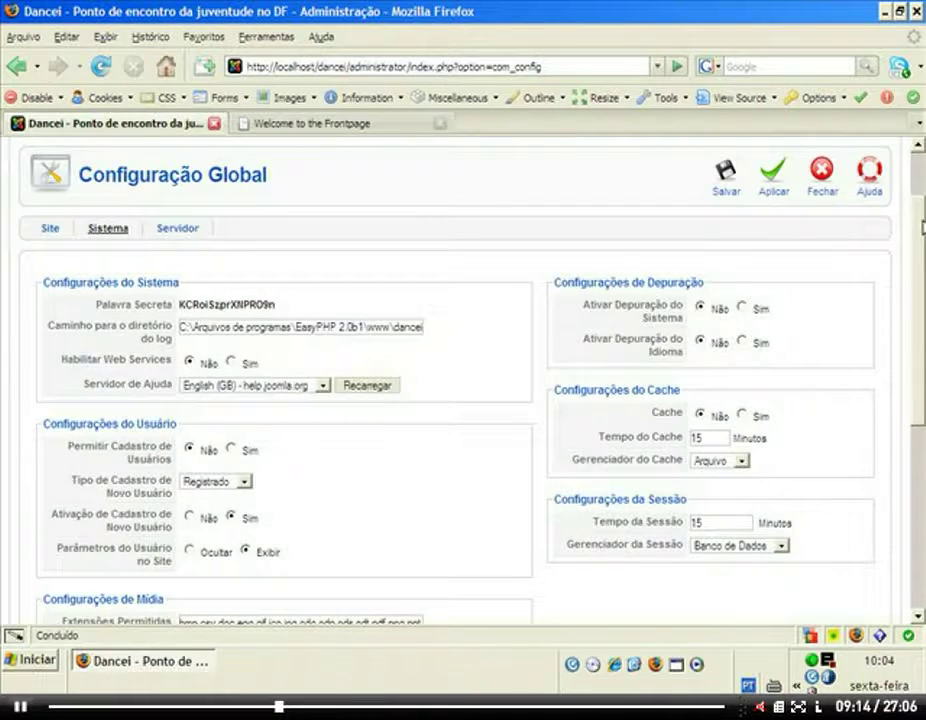
{"action": "scroll", "coordinate": [921, 227], "scroll_direction": "down", "scroll_amount": 4}
{"action": "scroll", "coordinate": [690, 380], "scroll_direction": "up", "scroll_amount": 1}
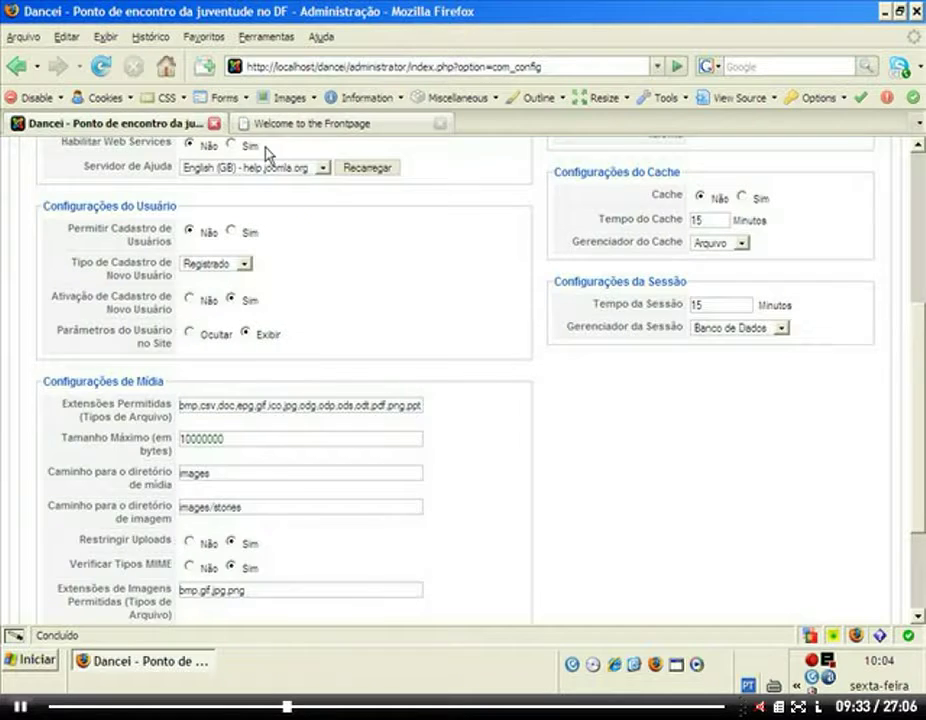
{"action": "left_click", "coordinate": [290, 123]}
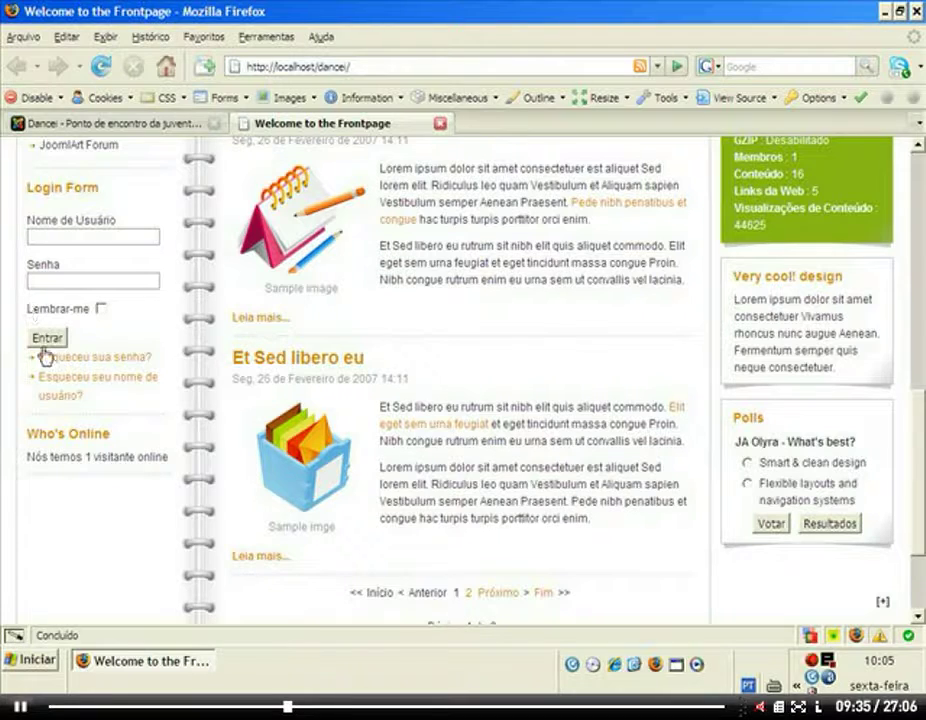
{"action": "left_click", "coordinate": [150, 123]}
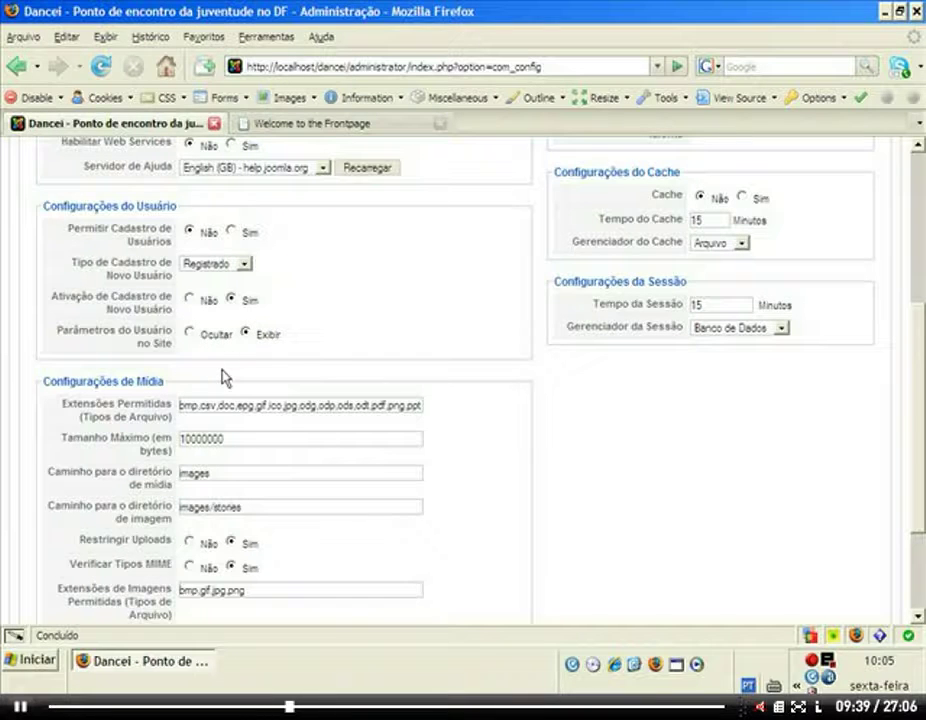
{"action": "mouse_move", "coordinate": [174, 274]}
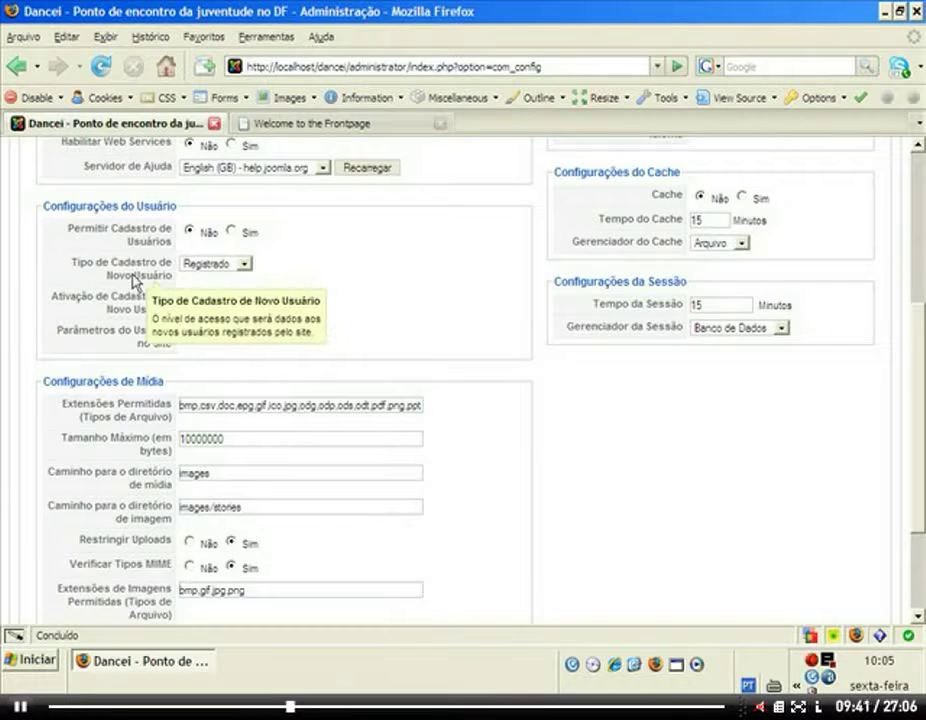
Keep Registrado as the new user type and set Permitir Cadastro de Usuários back to Sim.
{"action": "left_click", "coordinate": [246, 264]}
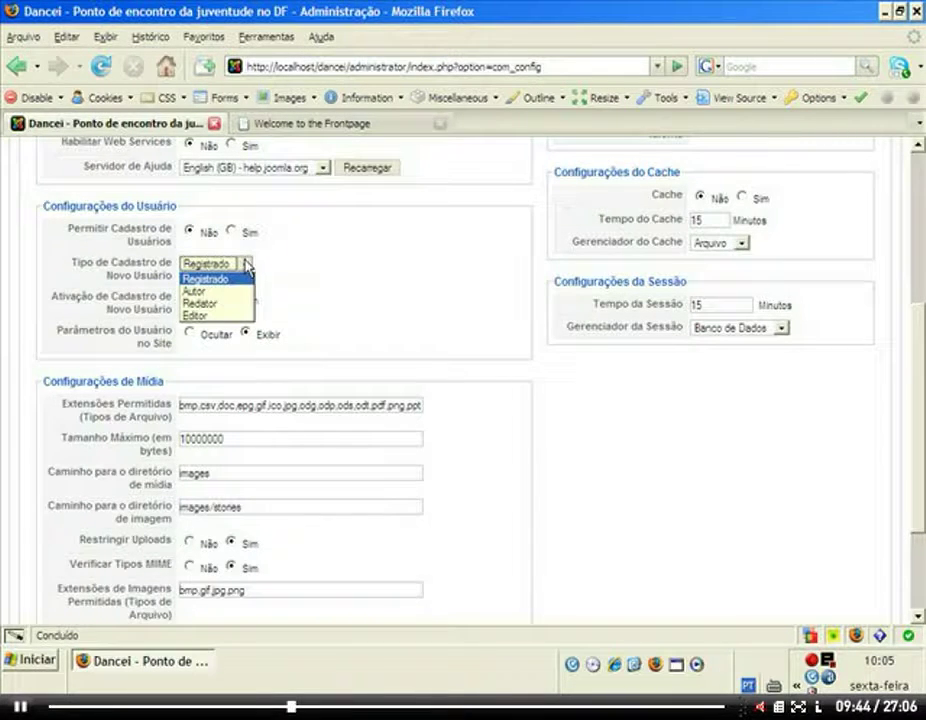
{"action": "left_click", "coordinate": [246, 264]}
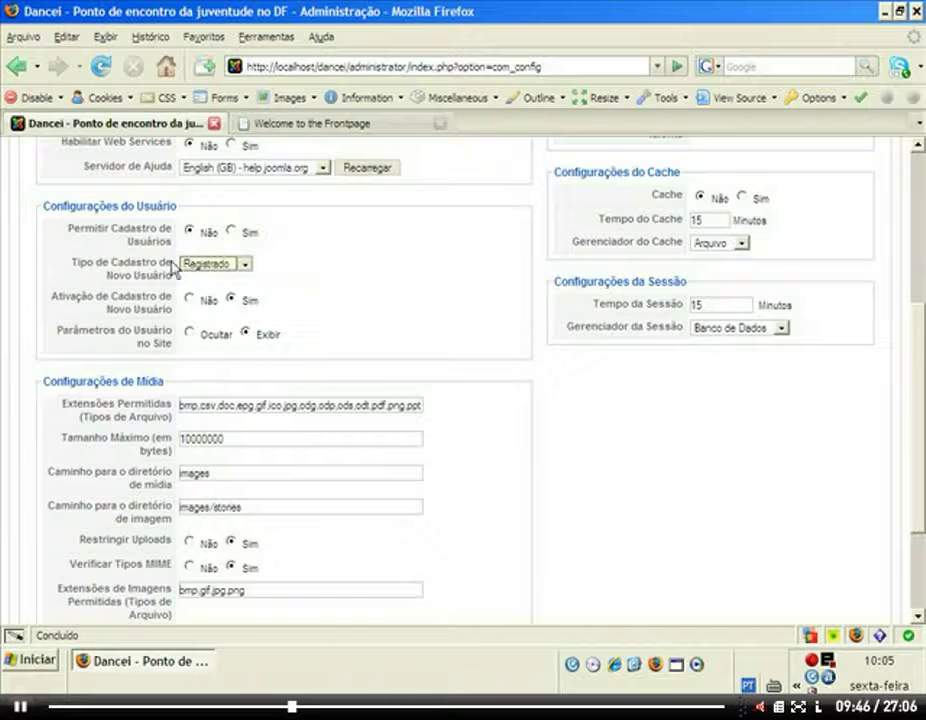
{"action": "left_click", "coordinate": [232, 233]}
{"action": "mouse_move", "coordinate": [130, 305]}
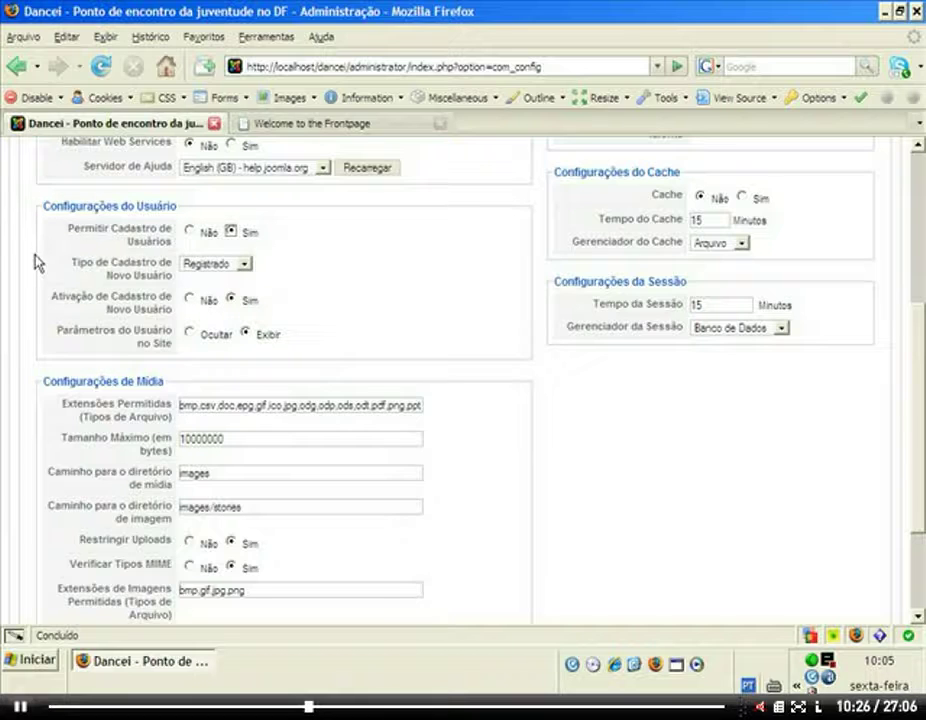
{"action": "mouse_move", "coordinate": [140, 342]}
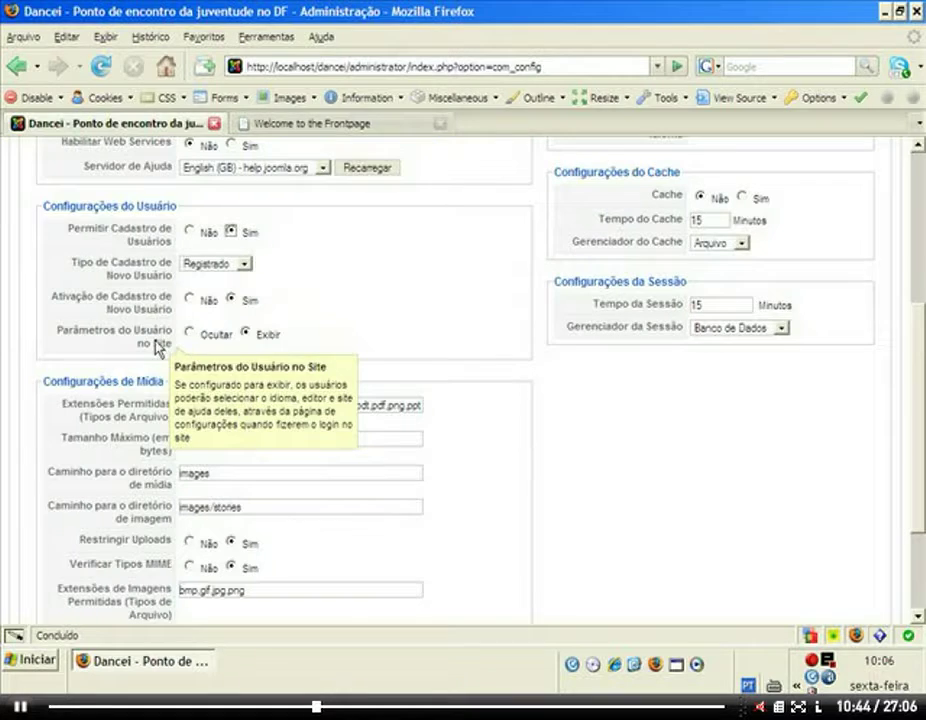
{"action": "scroll", "coordinate": [178, 384], "scroll_direction": "down", "scroll_amount": 3}
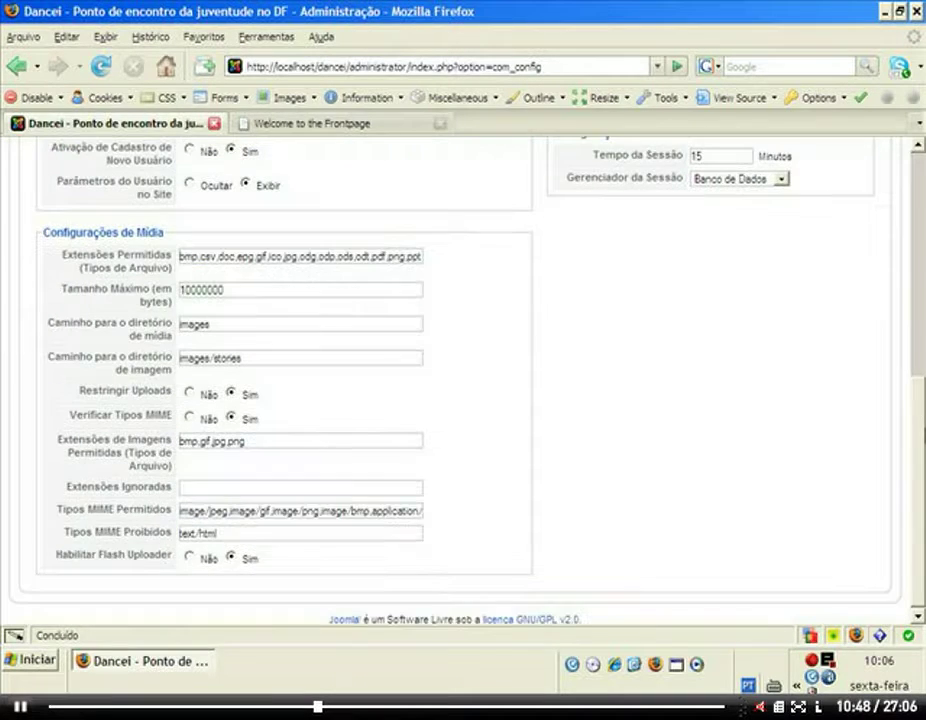
{"action": "mouse_move", "coordinate": [172, 258]}
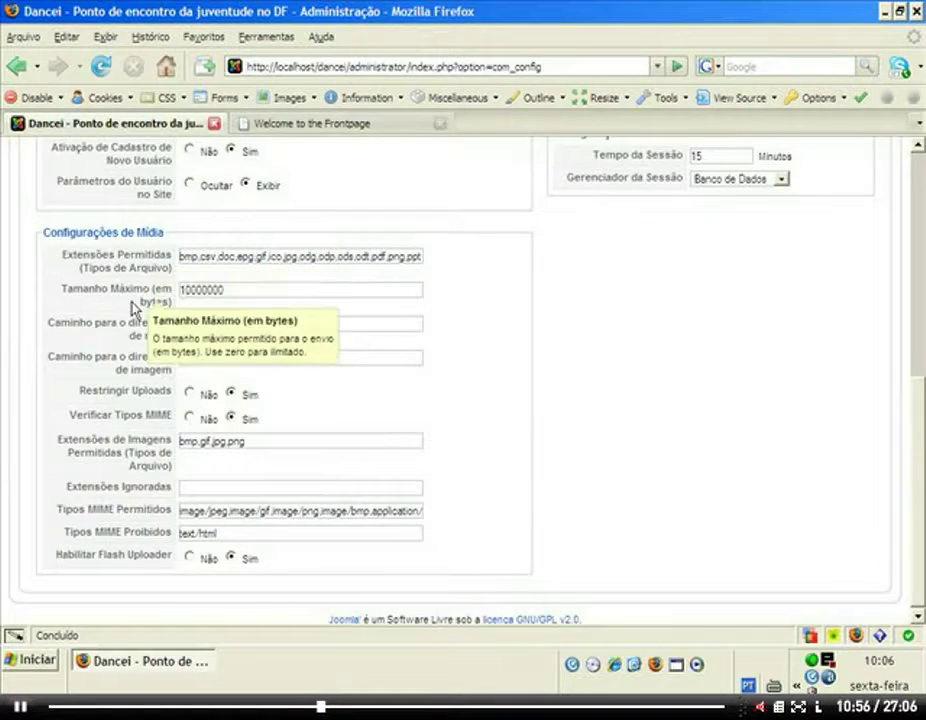
{"action": "mouse_move", "coordinate": [170, 292]}
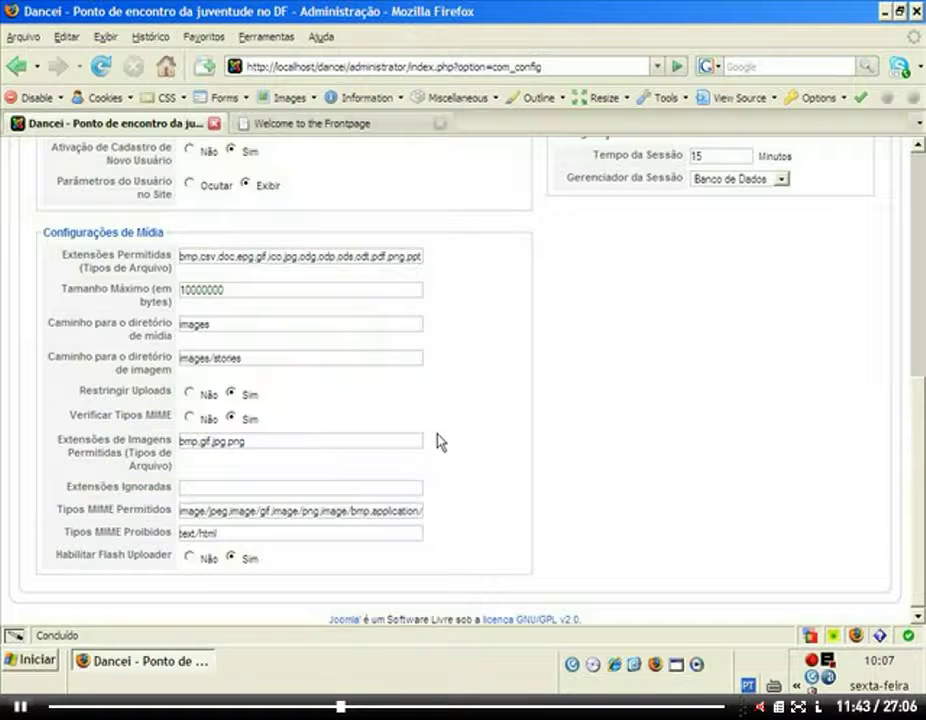
{"action": "mouse_move", "coordinate": [133, 393]}
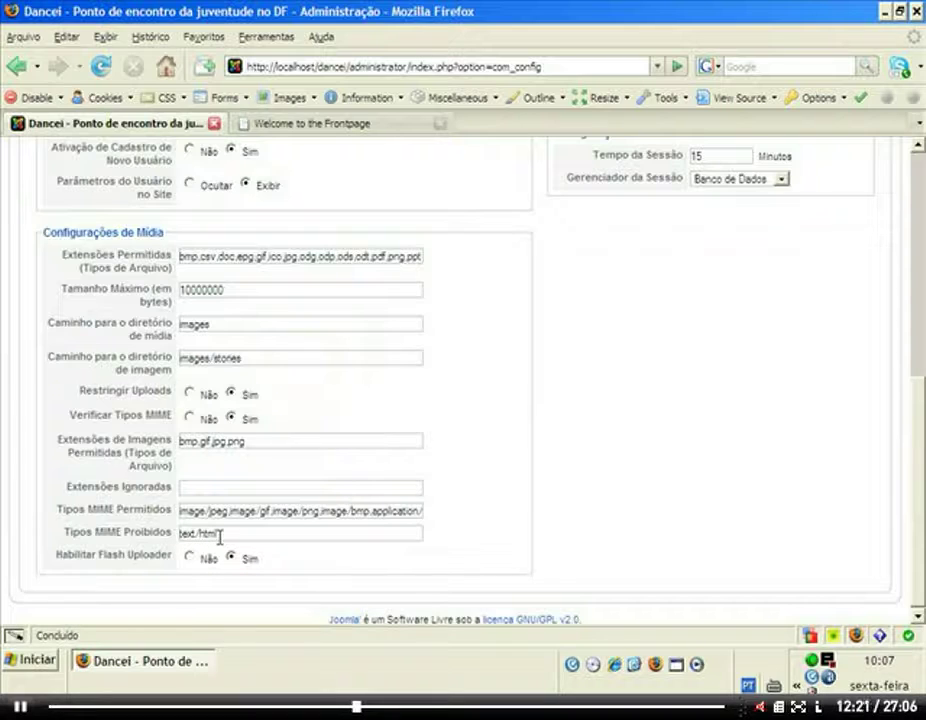
{"action": "left_click", "coordinate": [220, 537]}
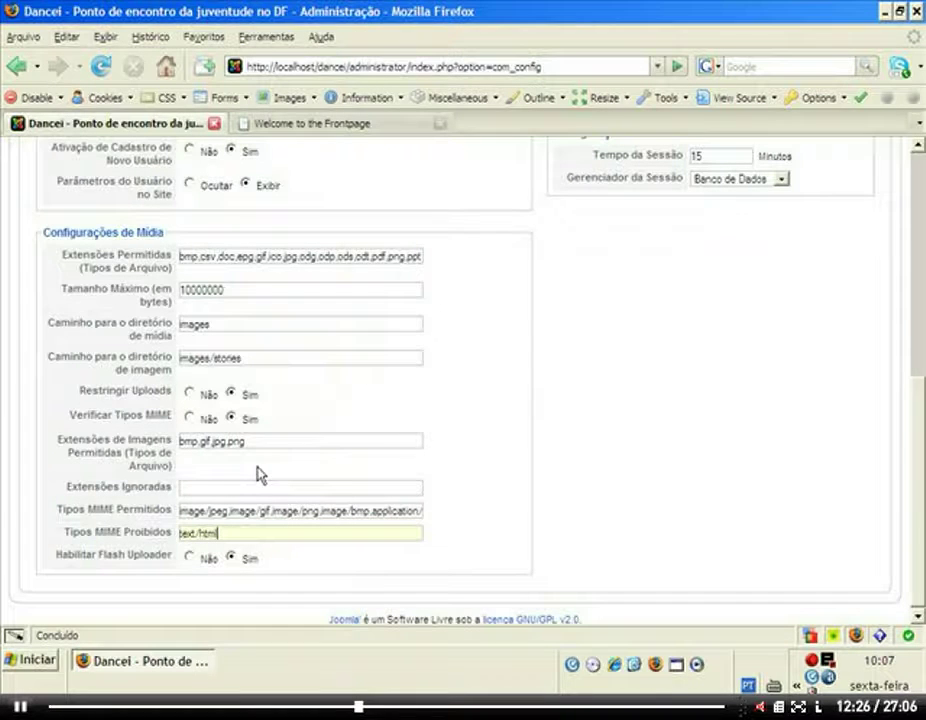
{"action": "mouse_move", "coordinate": [118, 563]}
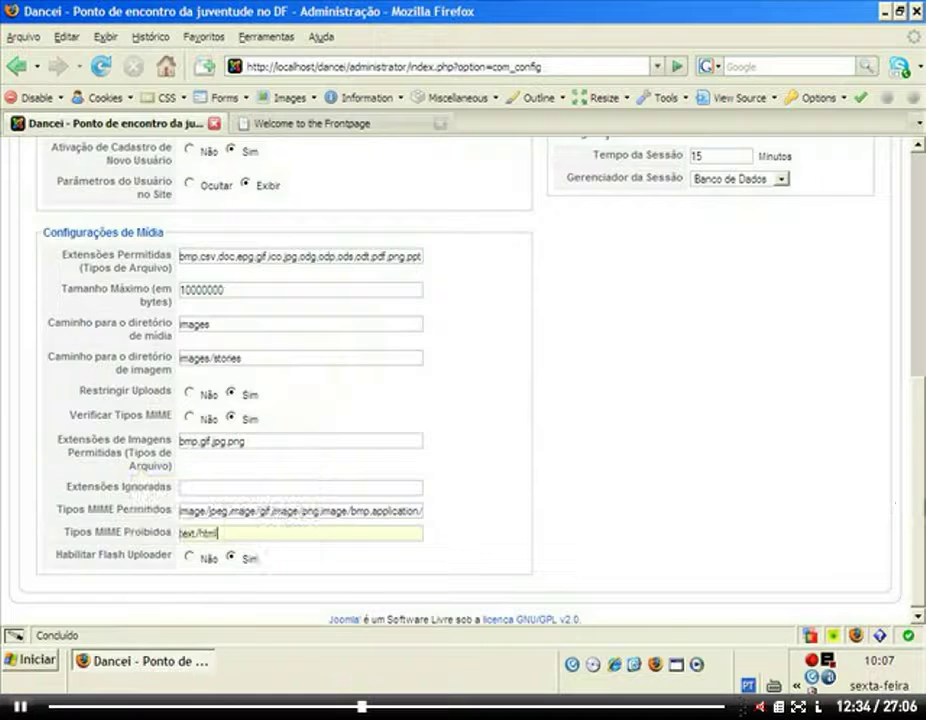
{"action": "scroll", "coordinate": [921, 535], "scroll_direction": "up", "scroll_amount": 7}
{"action": "mouse_move", "coordinate": [601, 320]}
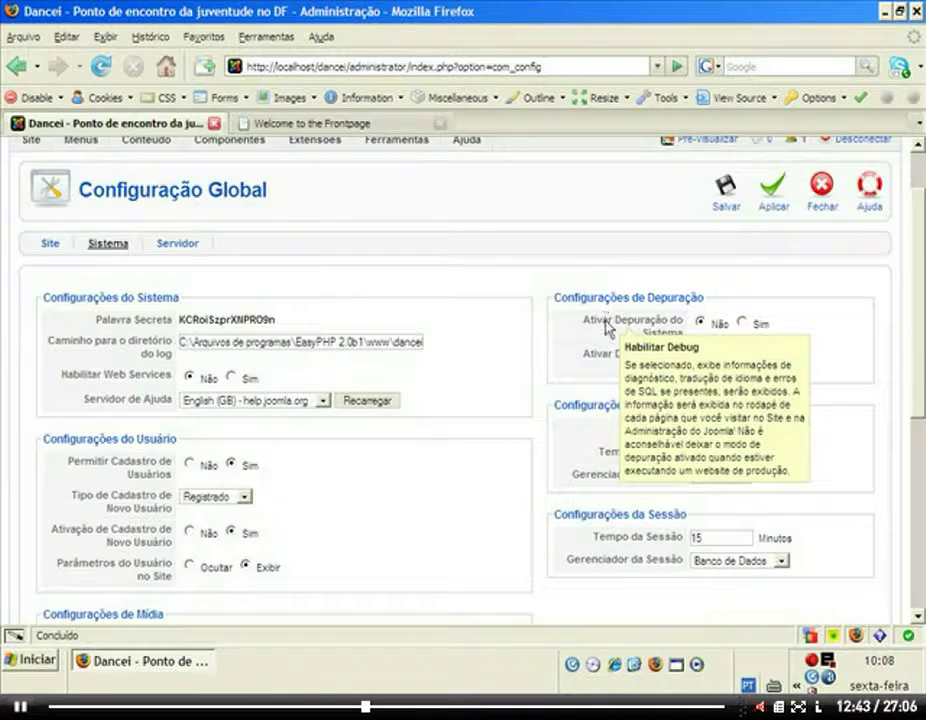
Enable system debugging, save the configuration, and reload the site frontpage to show debug output.
{"action": "left_click", "coordinate": [742, 323]}
{"action": "left_click", "coordinate": [726, 190]}
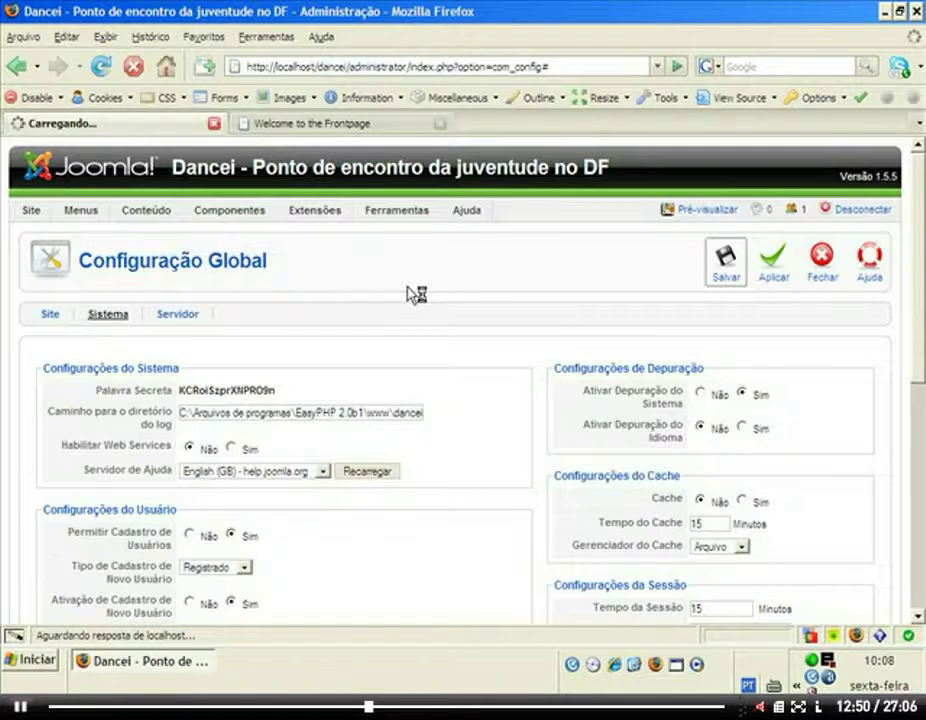
{"action": "mouse_move", "coordinate": [310, 218]}
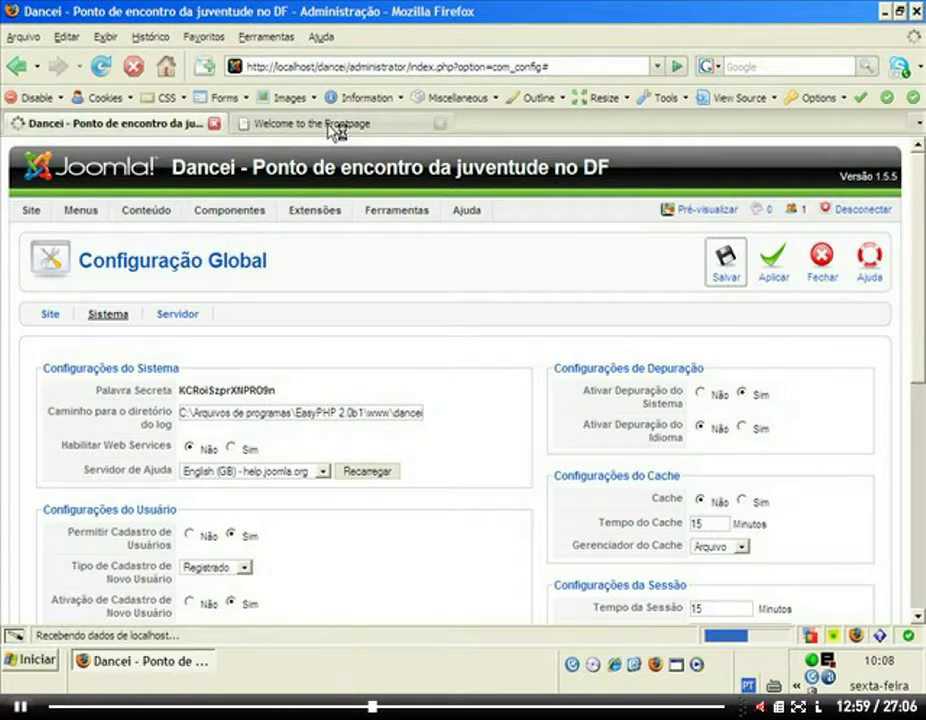
{"action": "left_click", "coordinate": [334, 124]}
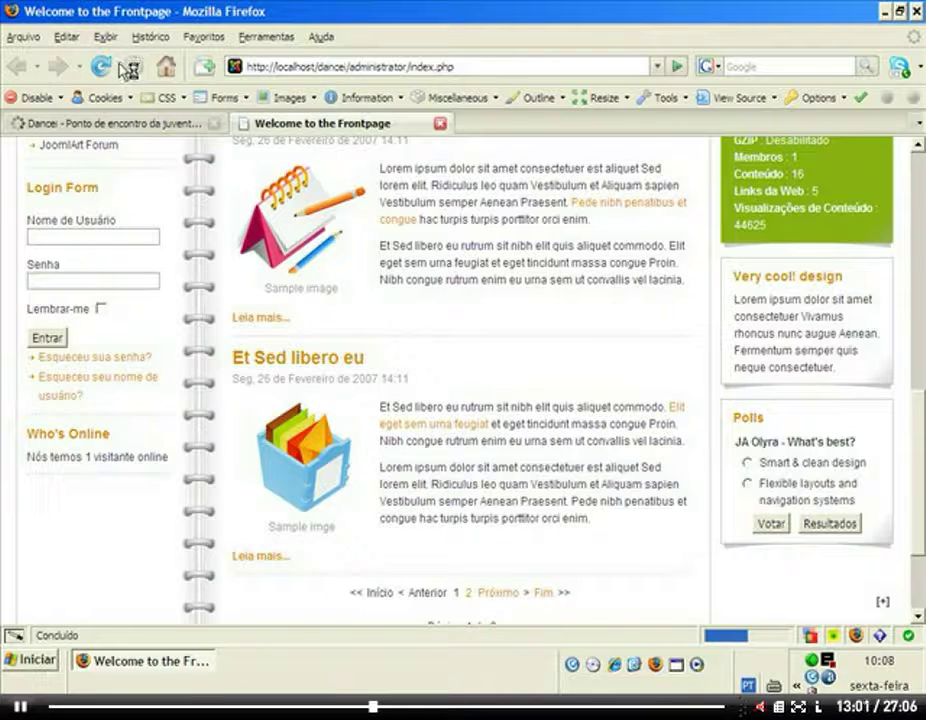
{"action": "left_click", "coordinate": [126, 67]}
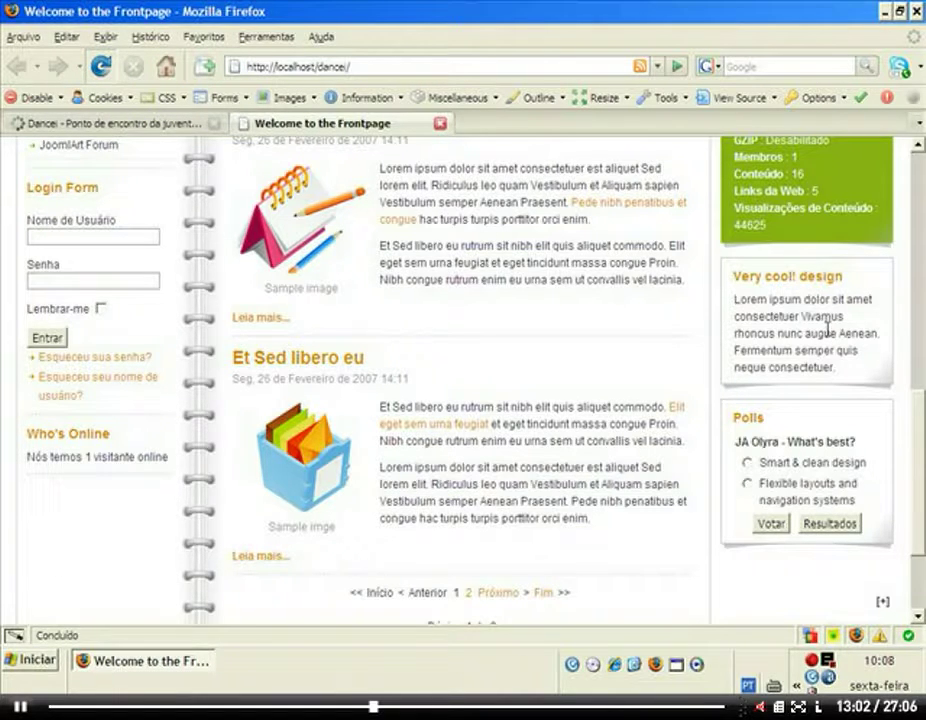
{"action": "key", "text": "F5"}
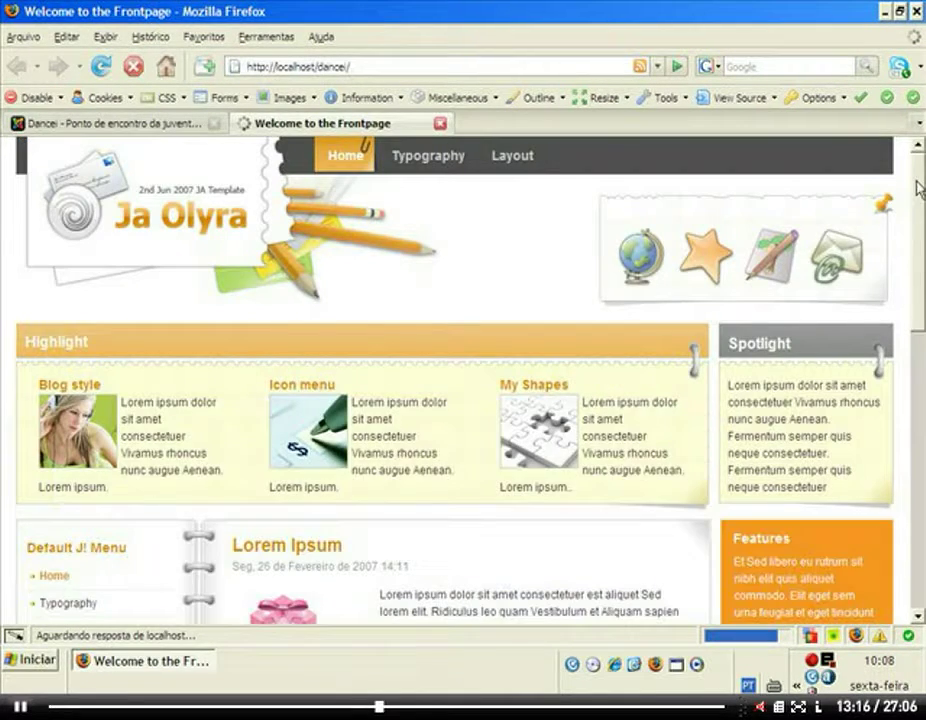
Review the frontpage's SQL queries and loaded language files, then return to the administrator.
{"action": "scroll", "coordinate": [920, 213], "scroll_direction": "down", "scroll_amount": 3}
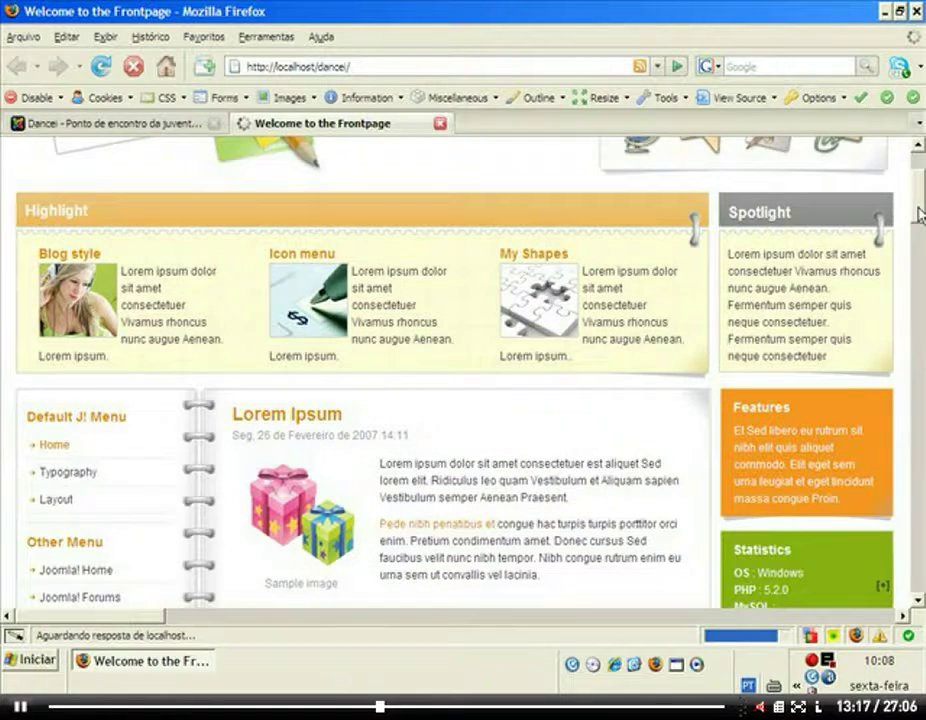
{"action": "scroll", "coordinate": [920, 213], "scroll_direction": "up", "scroll_amount": 3}
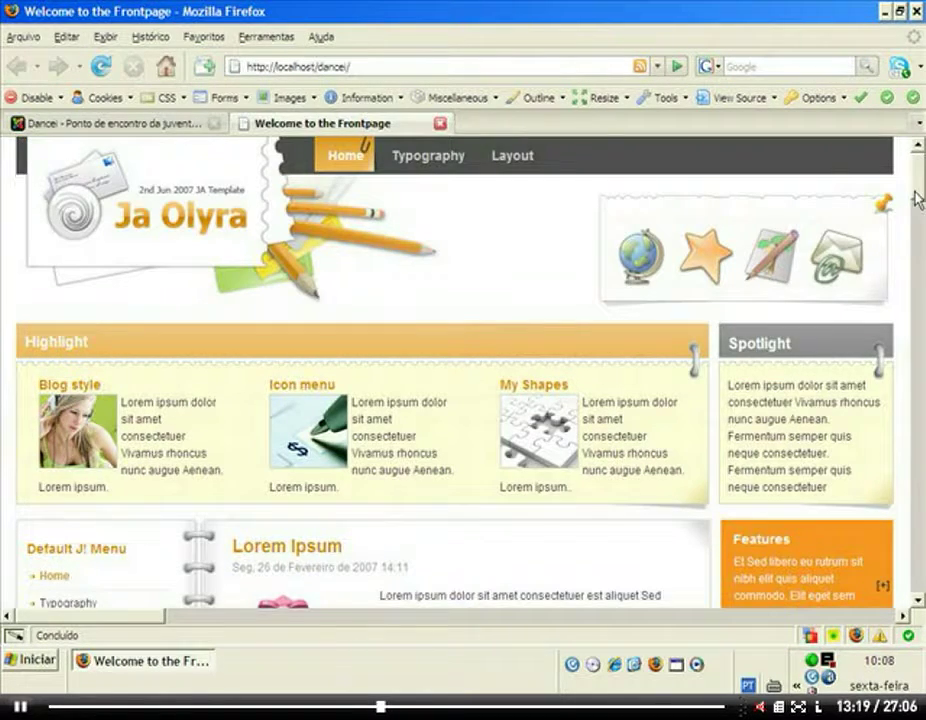
{"action": "scroll", "coordinate": [920, 213], "scroll_direction": "down", "scroll_amount": 15}
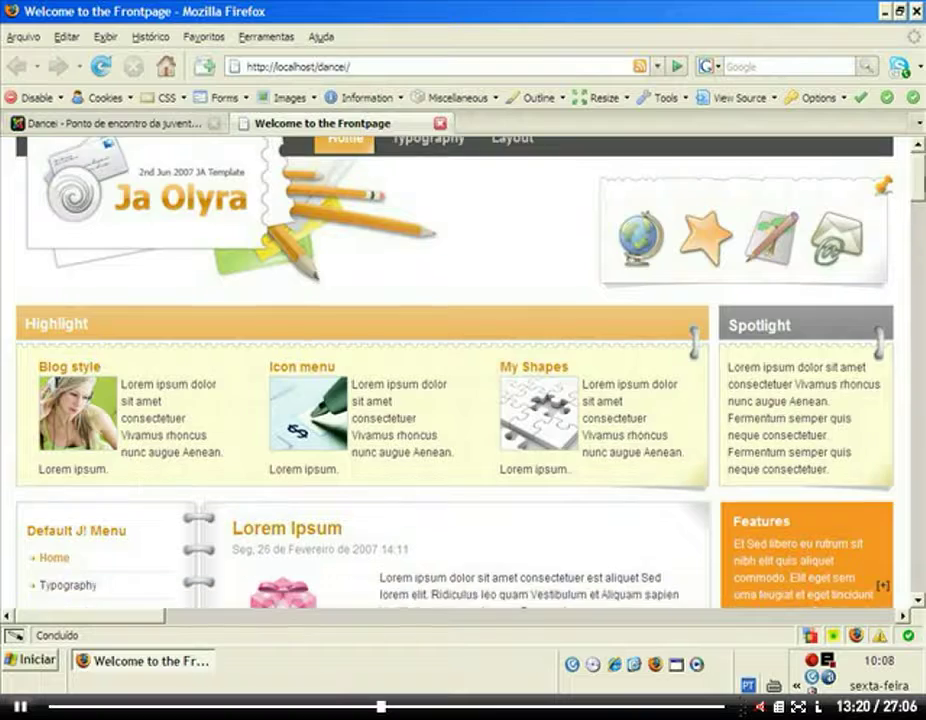
{"action": "scroll", "coordinate": [920, 213], "scroll_direction": "down", "scroll_amount": 15}
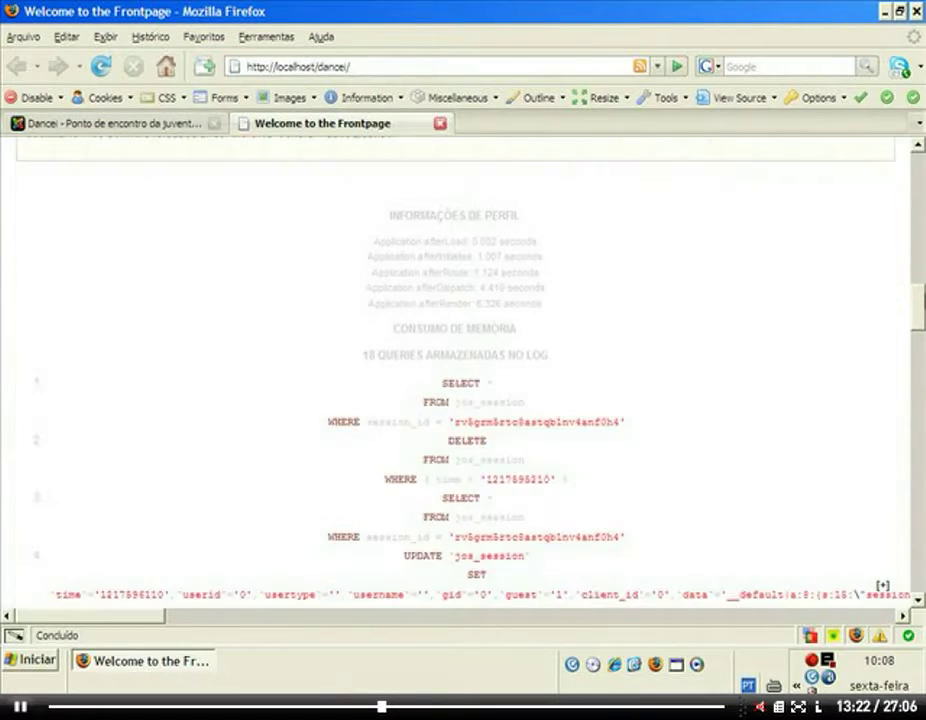
{"action": "scroll", "coordinate": [920, 213], "scroll_direction": "down", "scroll_amount": 6}
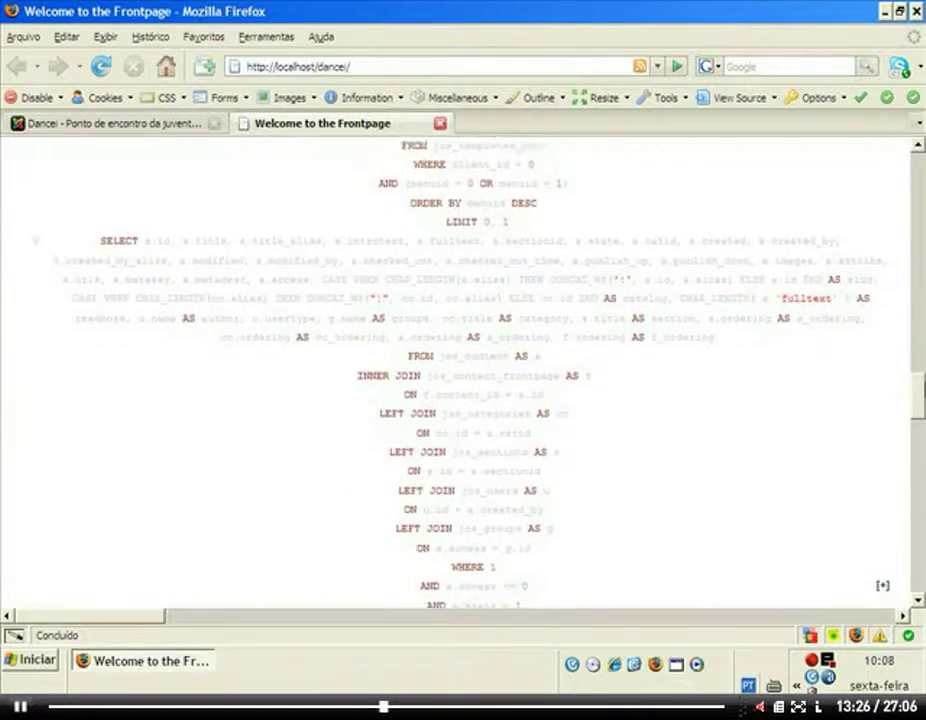
{"action": "scroll", "coordinate": [463, 380], "scroll_direction": "down", "scroll_amount": 8}
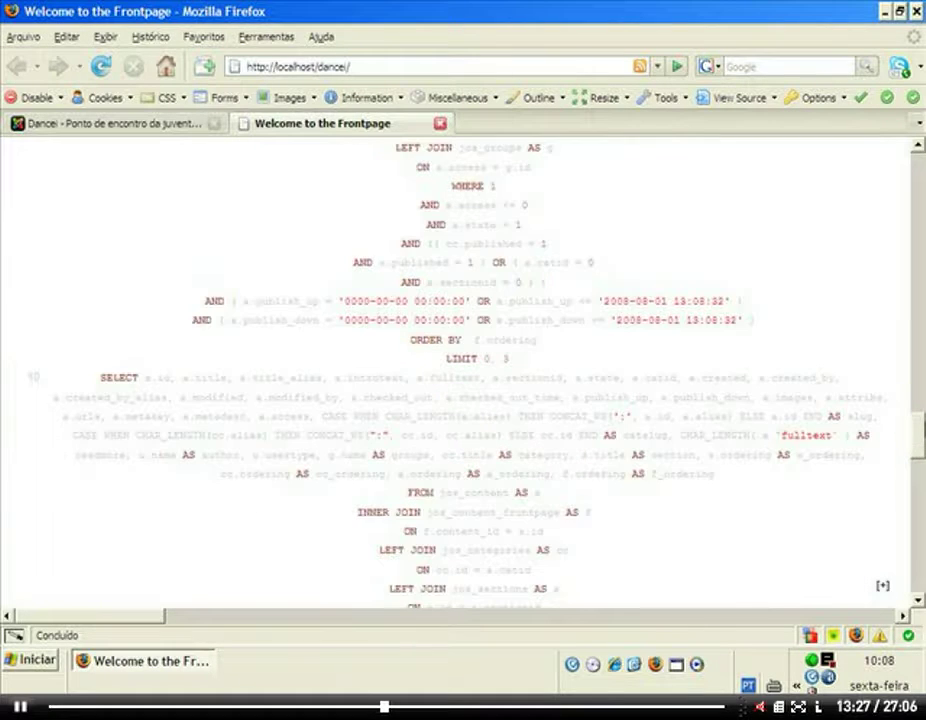
{"action": "scroll", "coordinate": [463, 380], "scroll_direction": "down", "scroll_amount": 15}
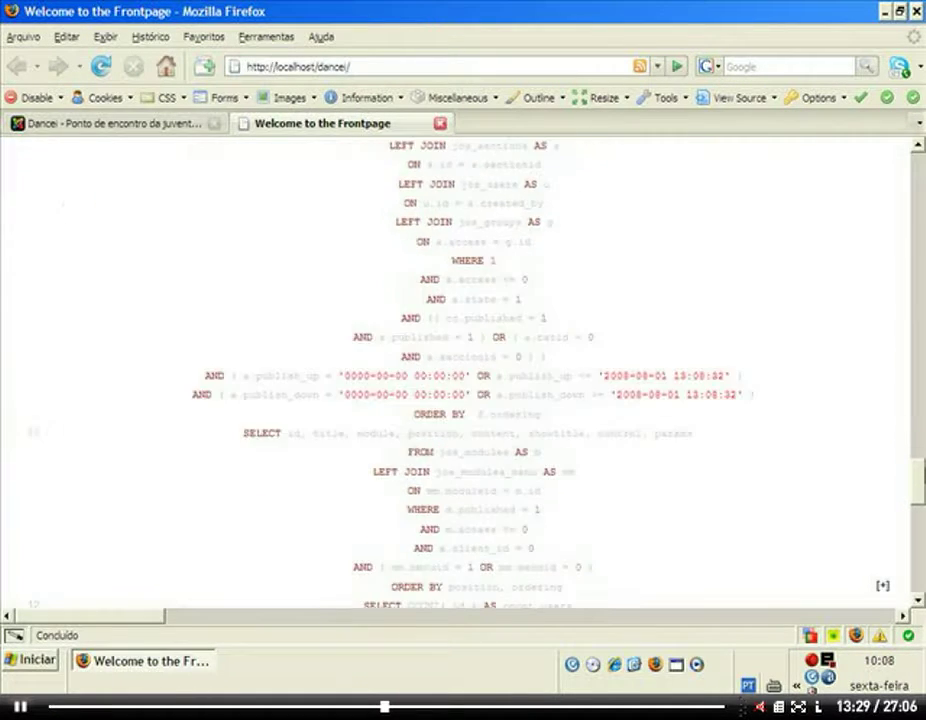
{"action": "scroll", "coordinate": [463, 380], "scroll_direction": "down", "scroll_amount": 9}
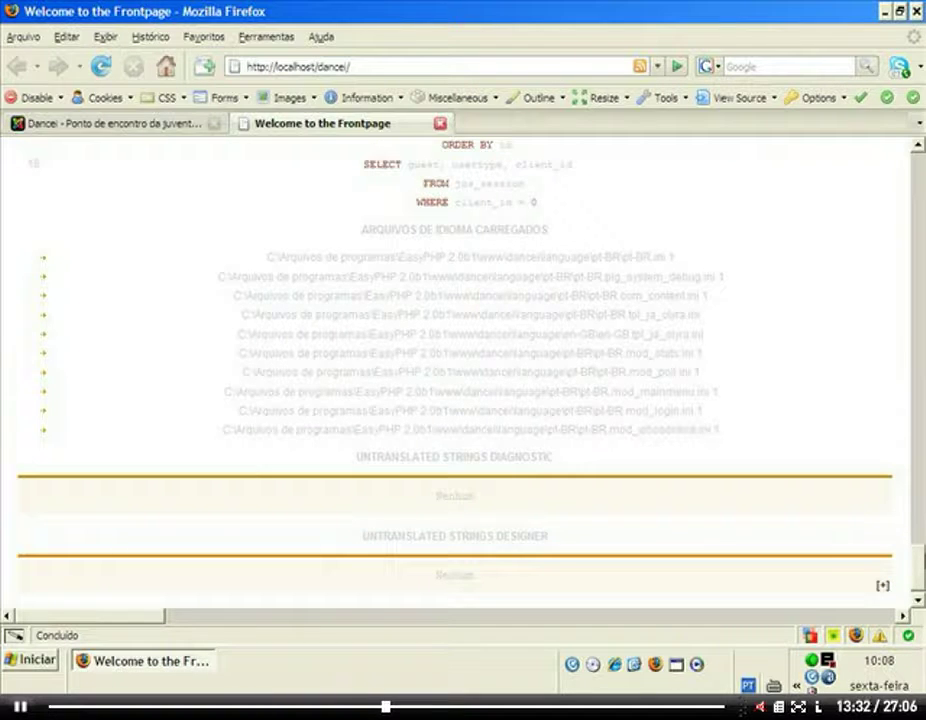
{"action": "scroll", "coordinate": [463, 380], "scroll_direction": "down", "scroll_amount": 1}
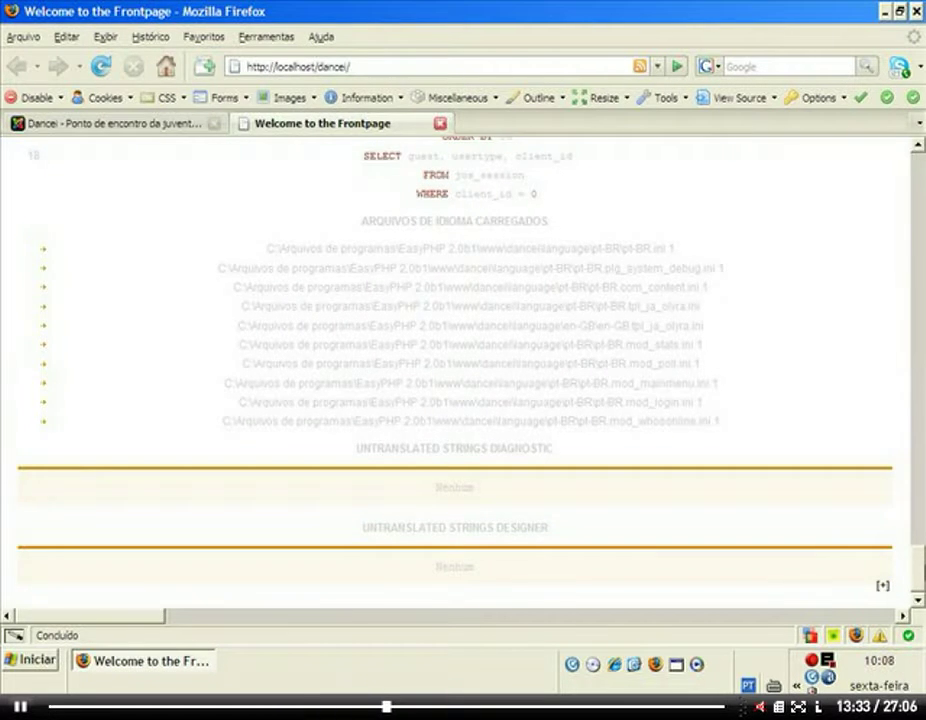
{"action": "scroll", "coordinate": [463, 380], "scroll_direction": "up", "scroll_amount": 20}
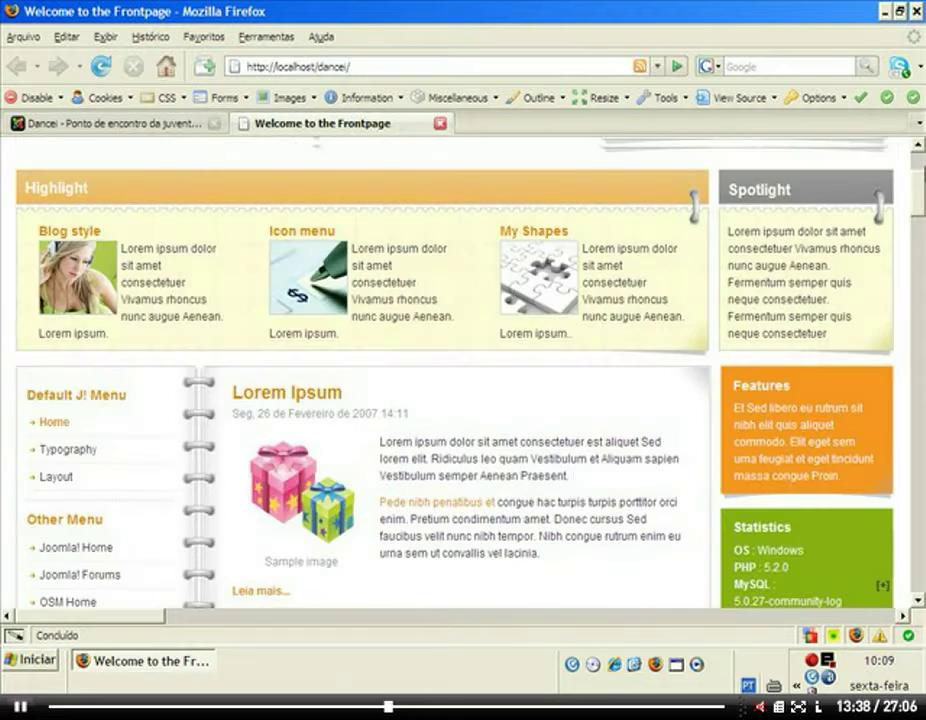
{"action": "scroll", "coordinate": [459, 242], "scroll_direction": "up", "scroll_amount": 3}
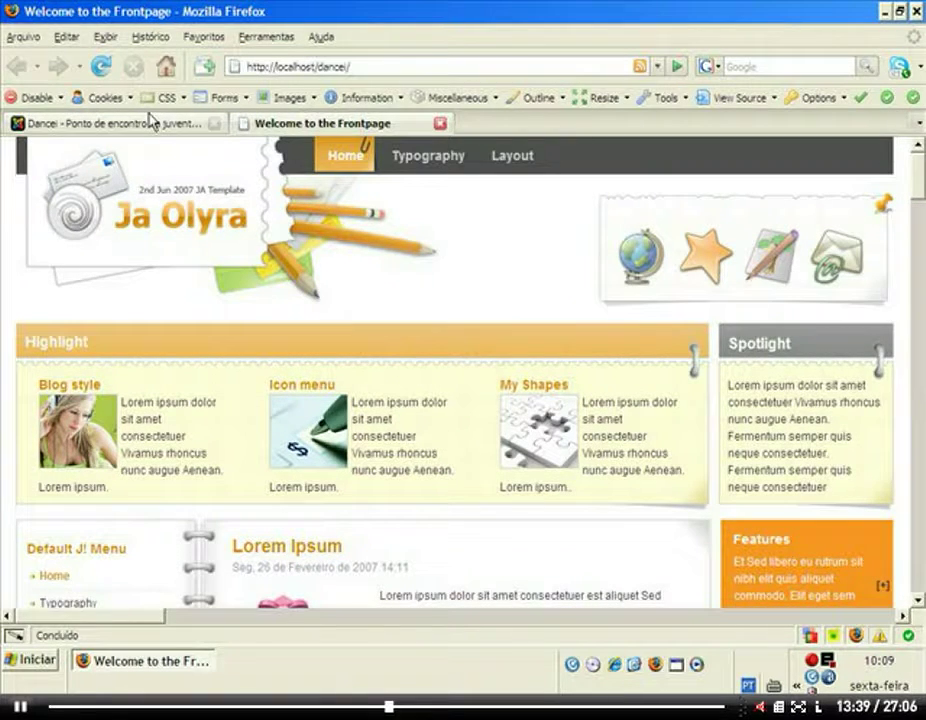
{"action": "left_click", "coordinate": [155, 124]}
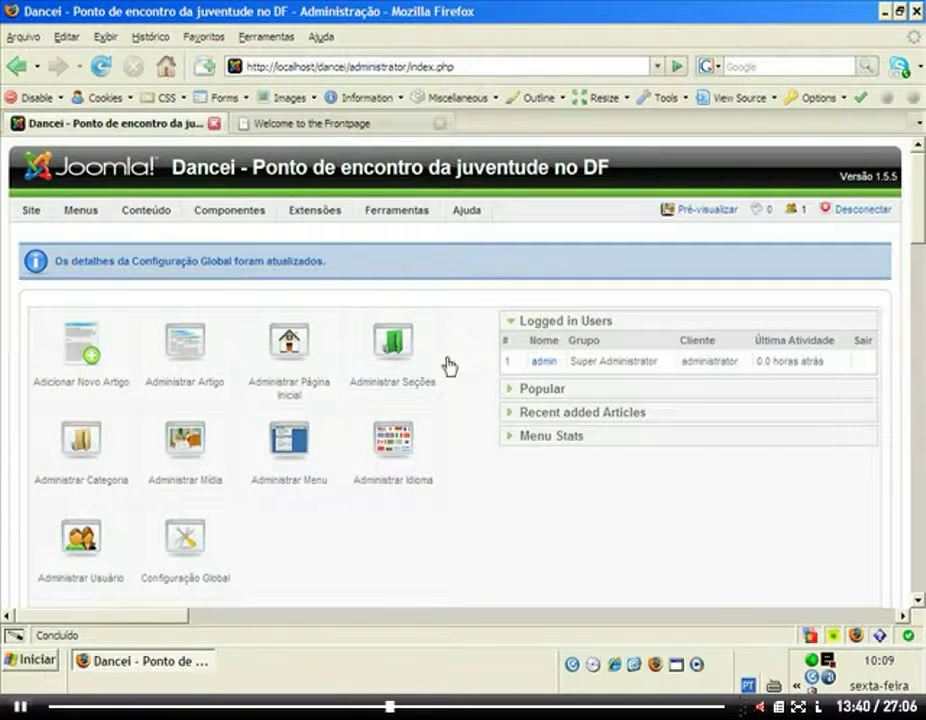
Reopen Global Configuration and set Ativar Depuração do Sistema back to Não.
{"action": "left_click", "coordinate": [195, 549]}
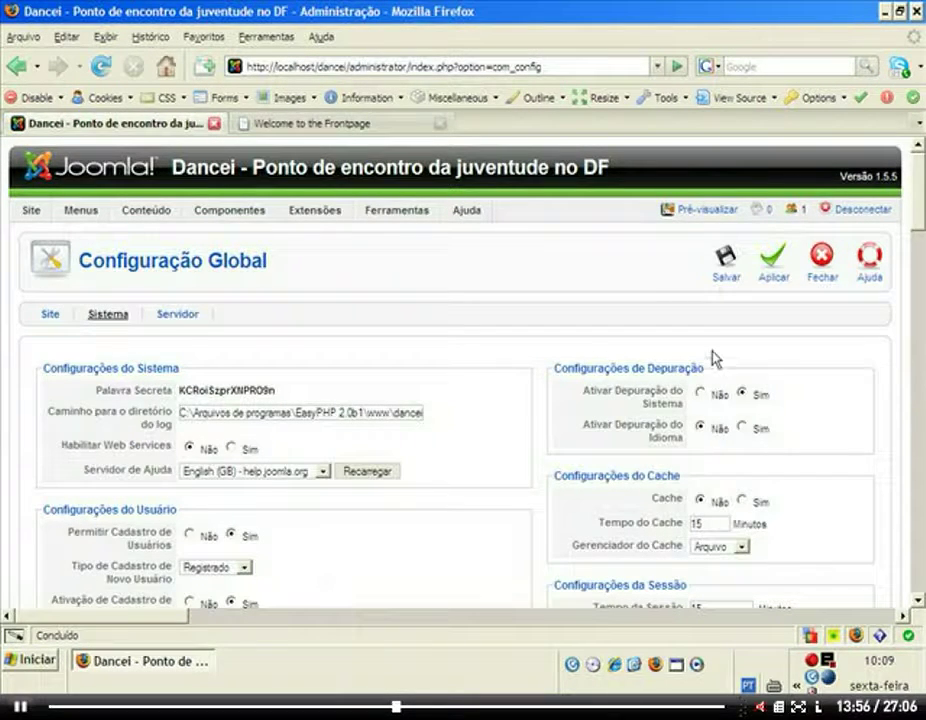
{"action": "left_click", "coordinate": [700, 393]}
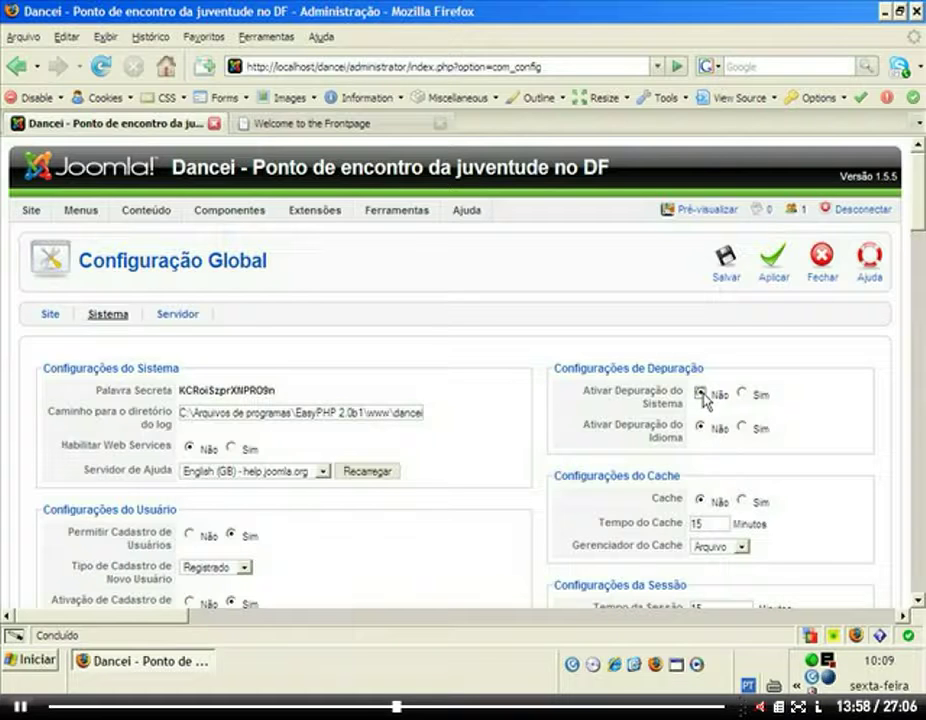
{"action": "mouse_move", "coordinate": [616, 428]}
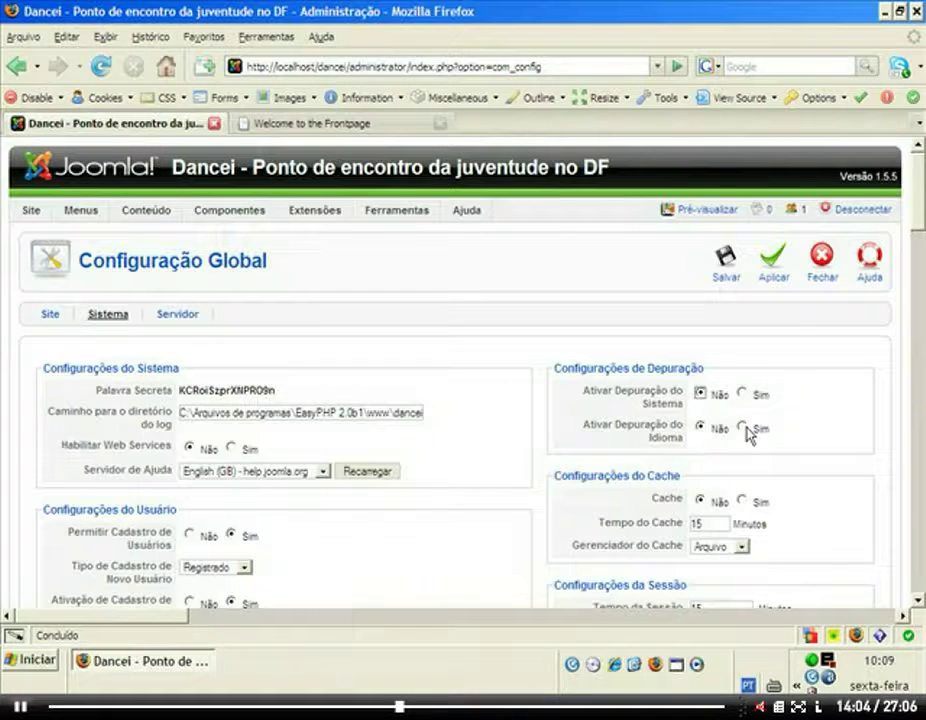
Review the System settings: caching off, 15-minute session lifetime, Banco de Dados session handler.
{"action": "scroll", "coordinate": [920, 235], "scroll_direction": "down", "scroll_amount": 4}
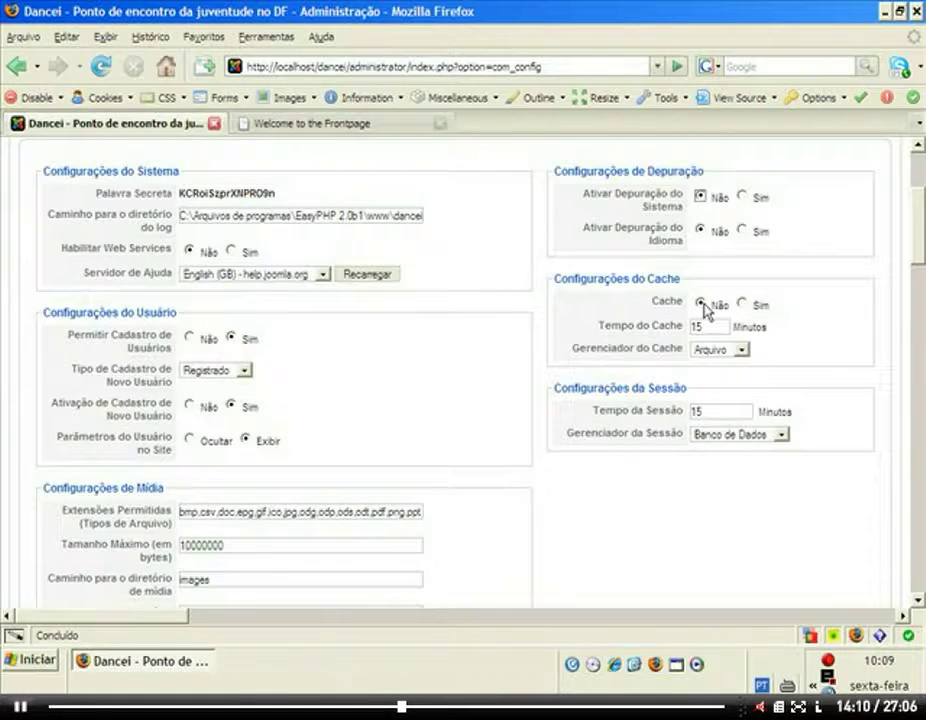
{"action": "mouse_move", "coordinate": [660, 309]}
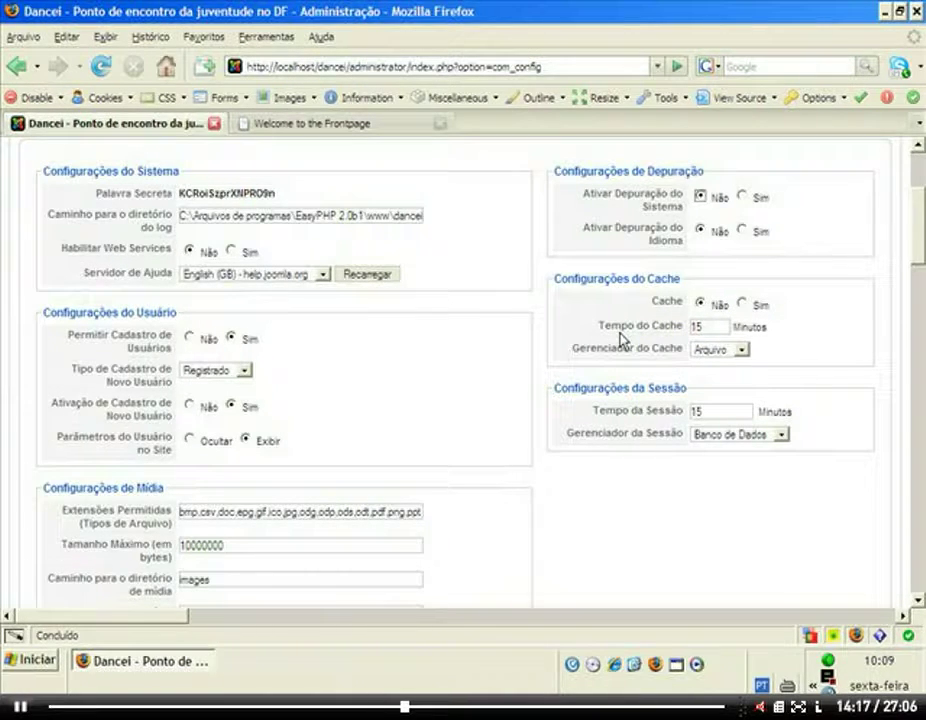
{"action": "mouse_move", "coordinate": [610, 347]}
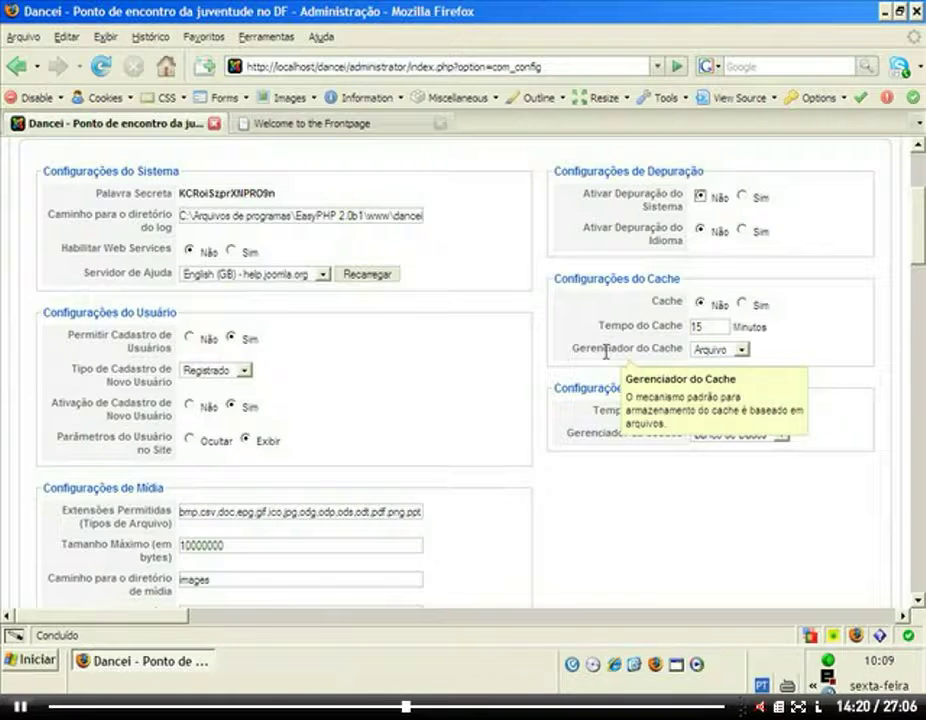
{"action": "mouse_move", "coordinate": [620, 412]}
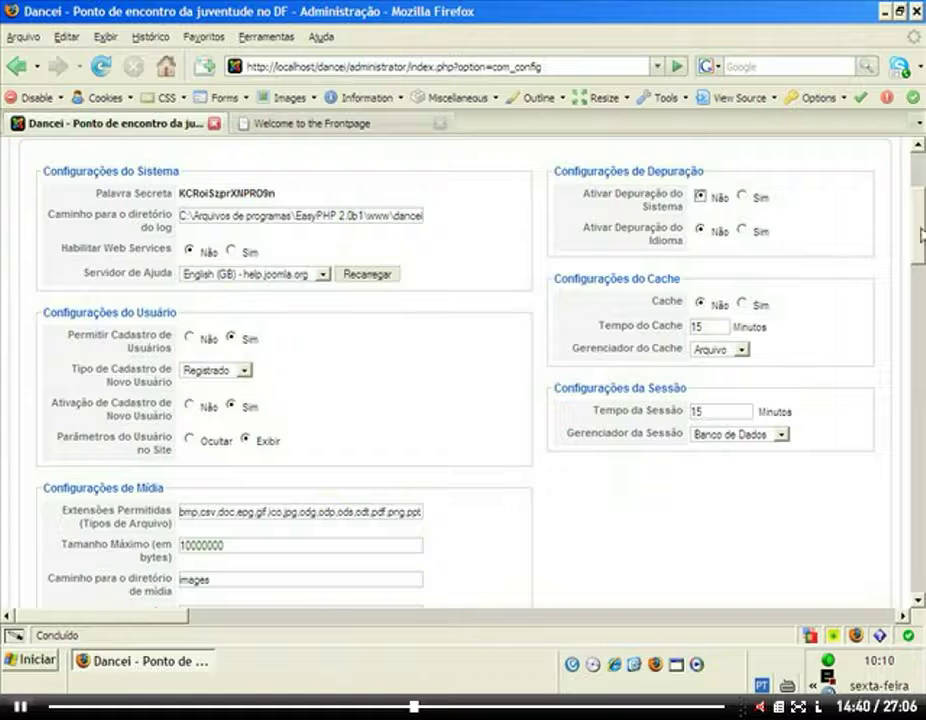
{"action": "left_click_drag", "start_coordinate": [918, 238], "coordinate": [918, 200]}
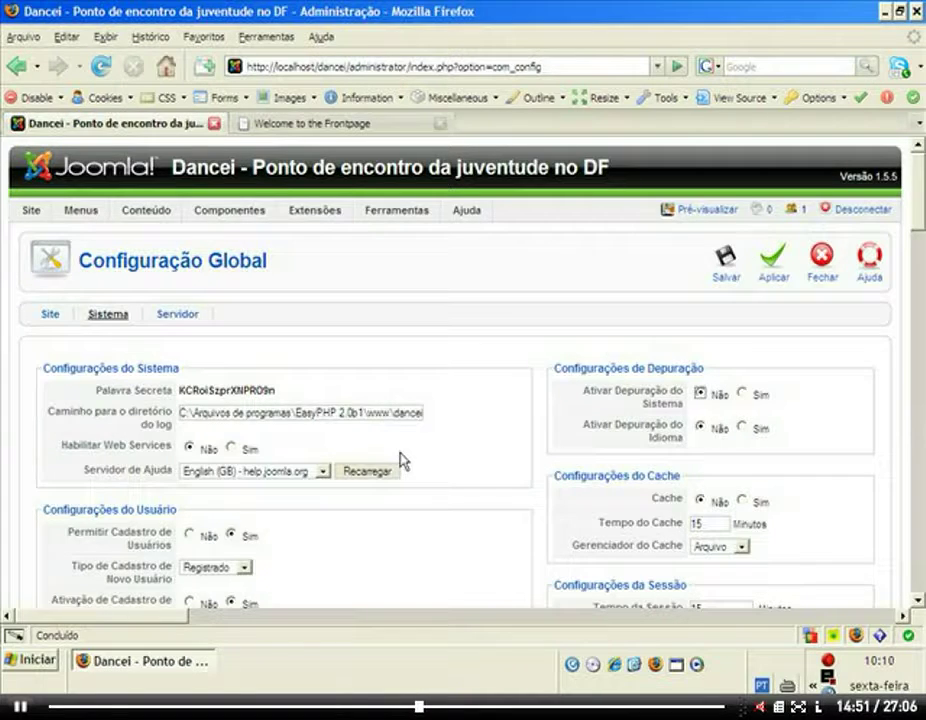
Open the Servidor settings and read the help tooltips for its fields, including GZIP and error reporting.
{"action": "left_click", "coordinate": [178, 316]}
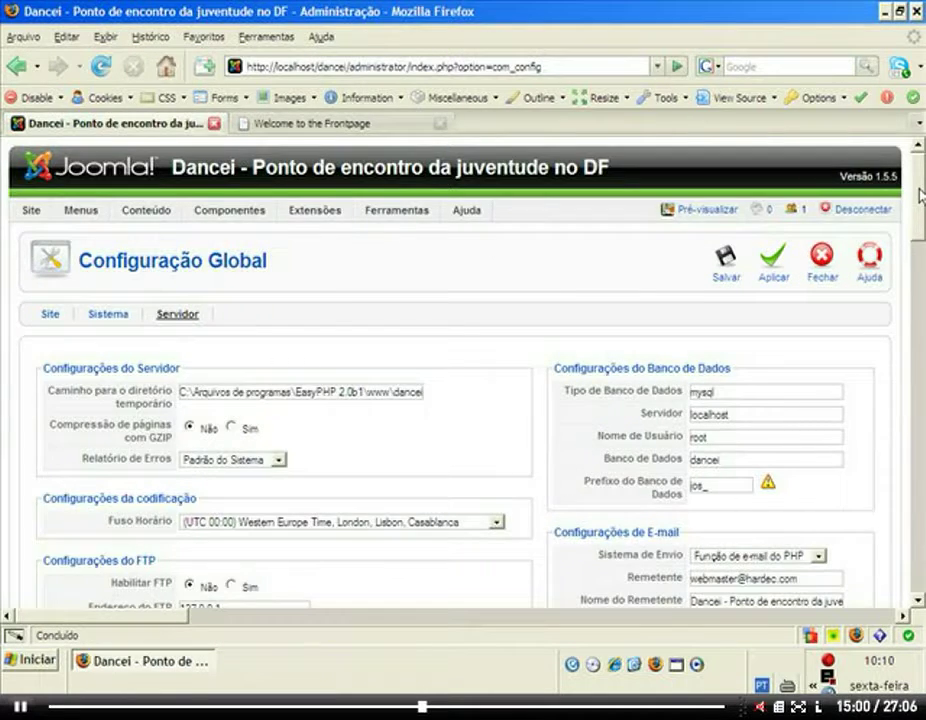
{"action": "scroll", "coordinate": [921, 195], "scroll_direction": "down", "scroll_amount": 2}
{"action": "scroll", "coordinate": [463, 375], "scroll_direction": "up", "scroll_amount": 2}
{"action": "mouse_move", "coordinate": [130, 403]}
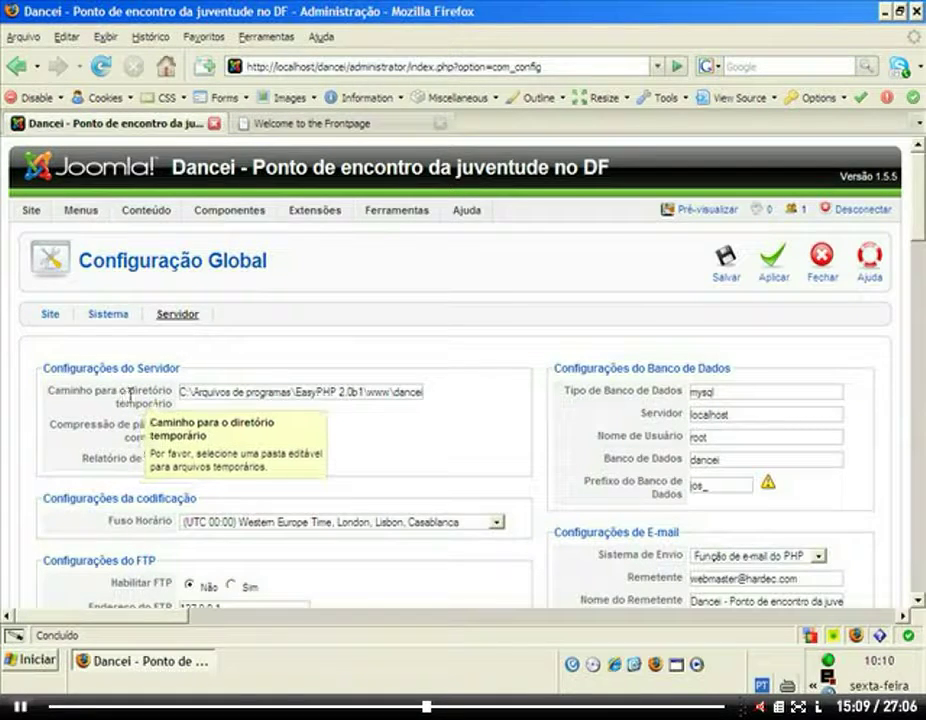
{"action": "mouse_move", "coordinate": [160, 402]}
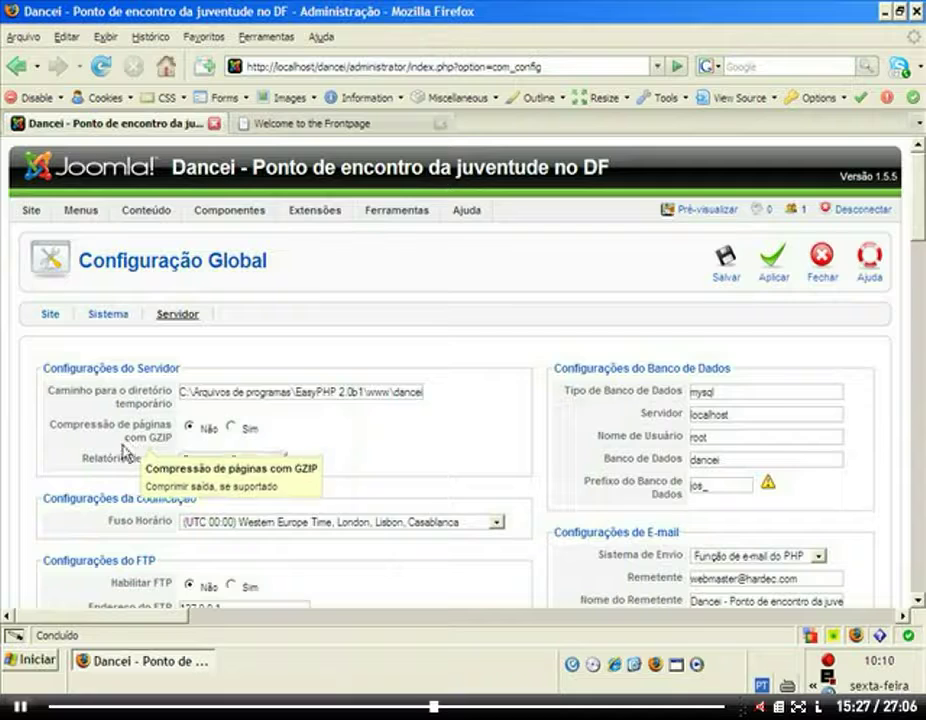
{"action": "mouse_move", "coordinate": [107, 425]}
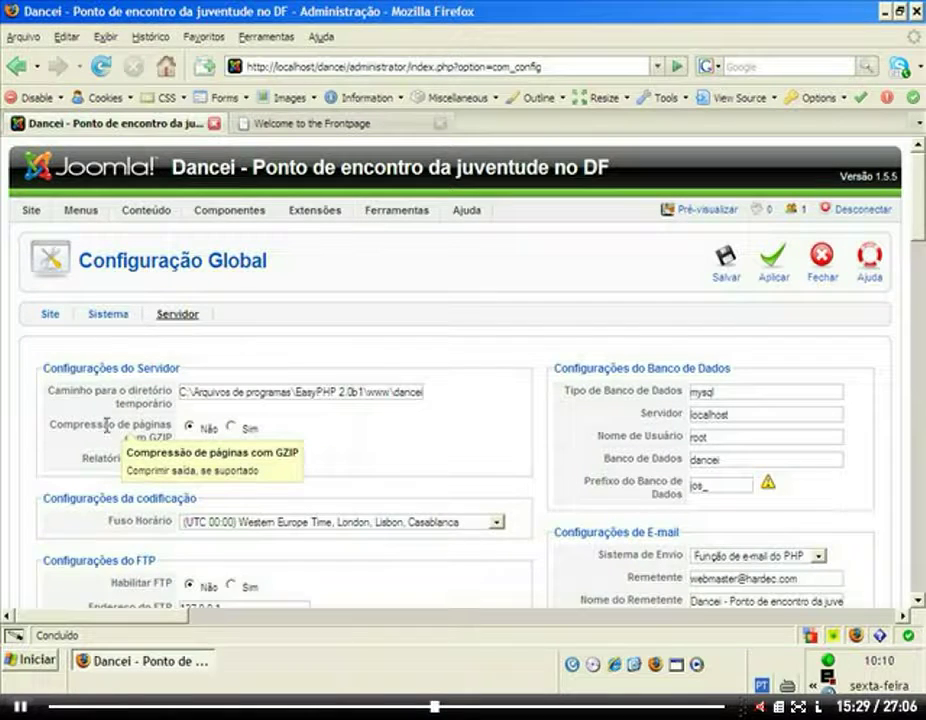
{"action": "mouse_move", "coordinate": [100, 458]}
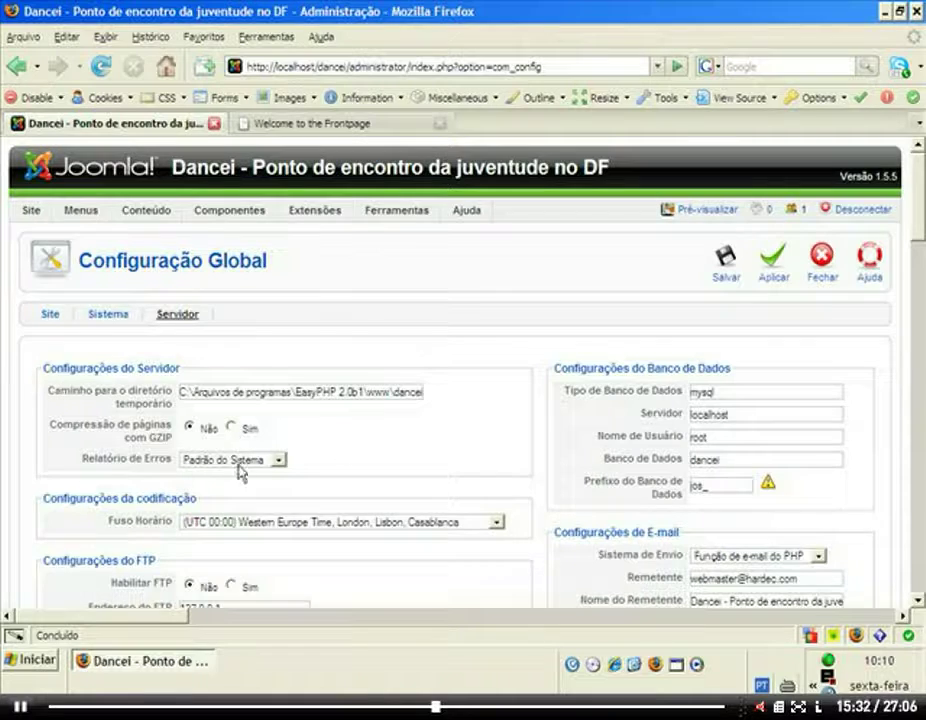
{"action": "scroll", "coordinate": [918, 276], "scroll_direction": "down", "scroll_amount": 3}
{"action": "mouse_move", "coordinate": [160, 344]}
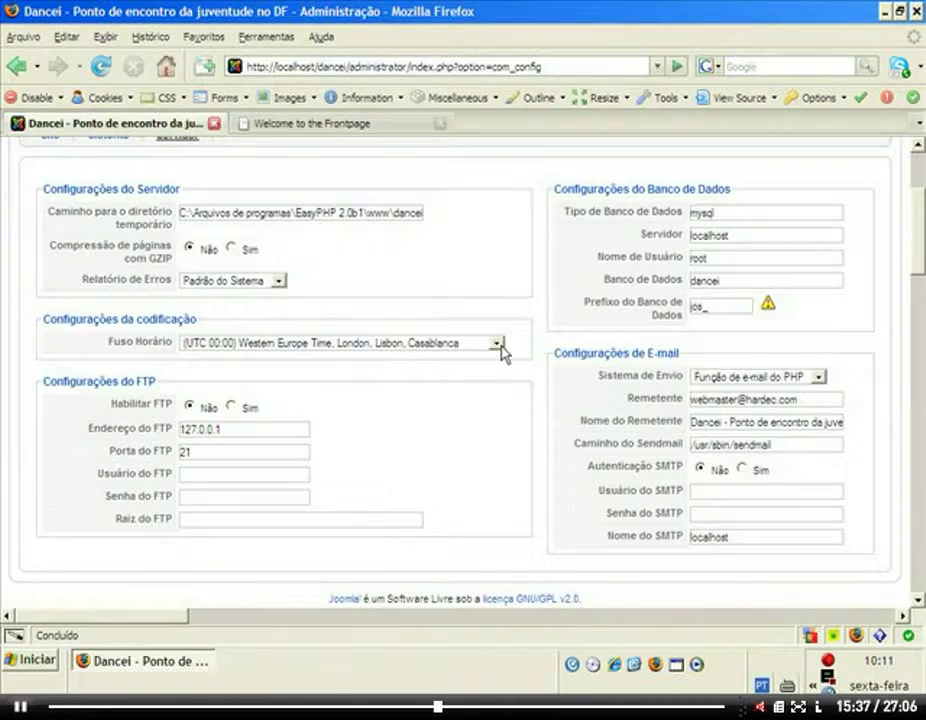
Change the Fuso Horário to (UTC -03:00) Brasil, Buenos Aires, Georgetown.
{"action": "left_click", "coordinate": [500, 347]}
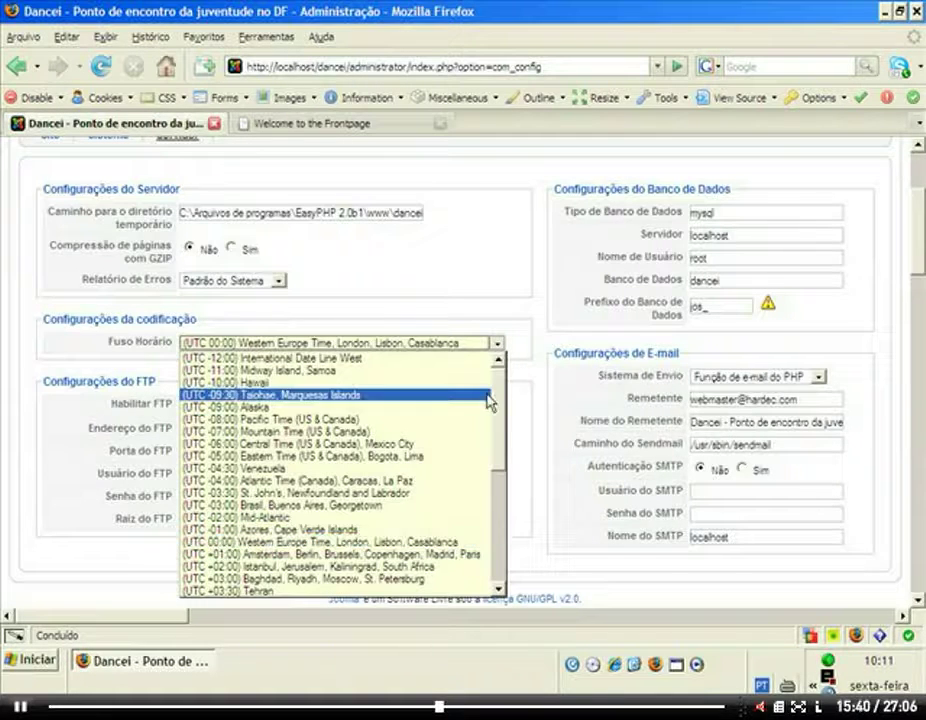
{"action": "left_click", "coordinate": [333, 514]}
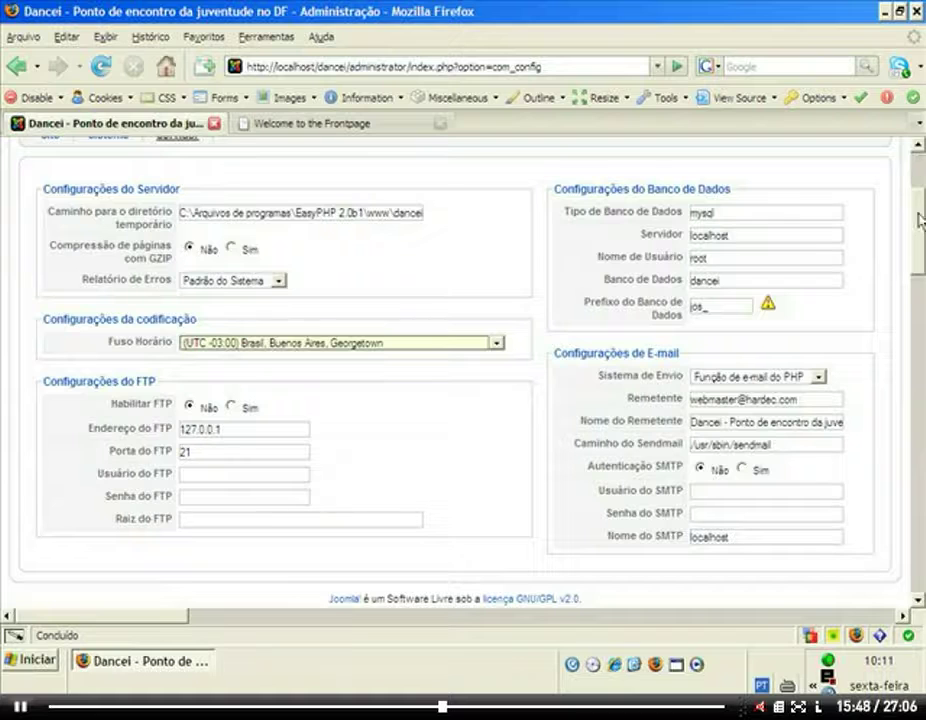
{"action": "scroll", "coordinate": [921, 185], "scroll_direction": "up", "scroll_amount": 2}
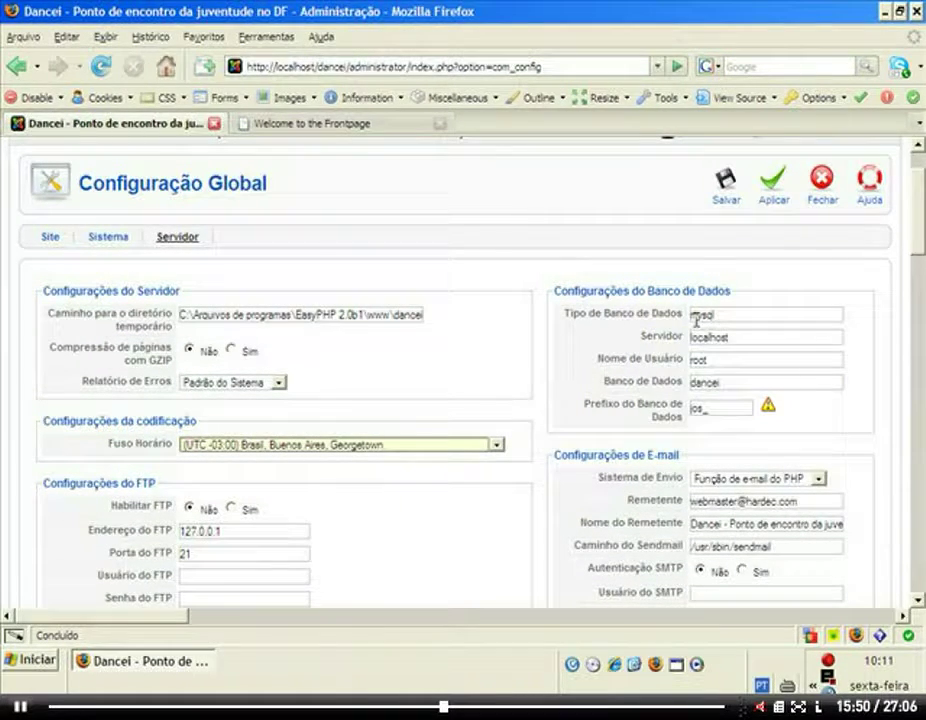
{"action": "mouse_move", "coordinate": [653, 313]}
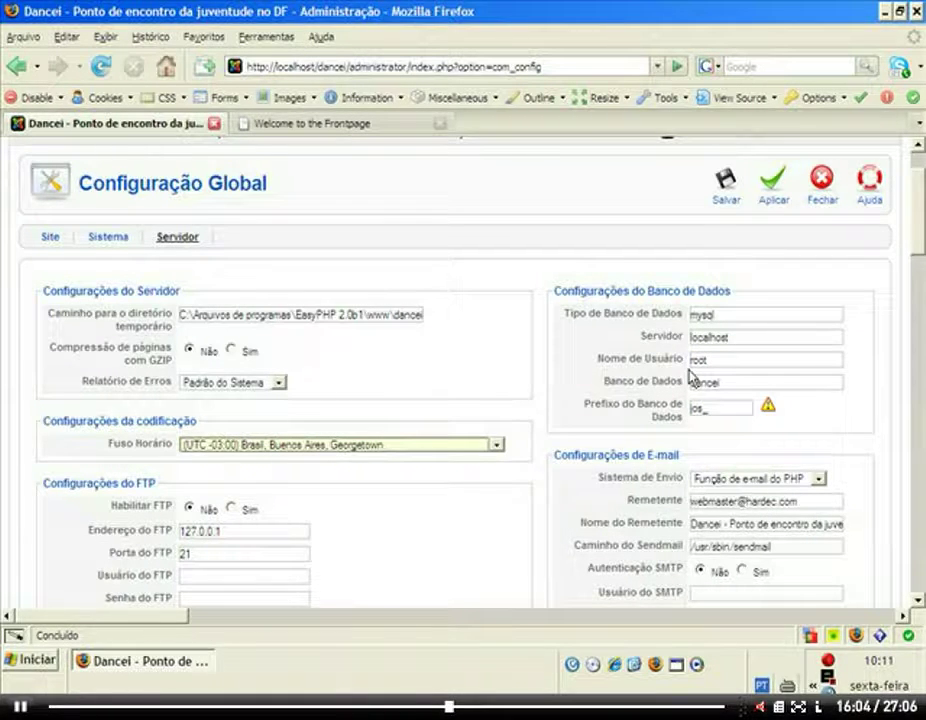
Select the database Nome de Usuário field for editing.
{"action": "left_click", "coordinate": [712, 362]}
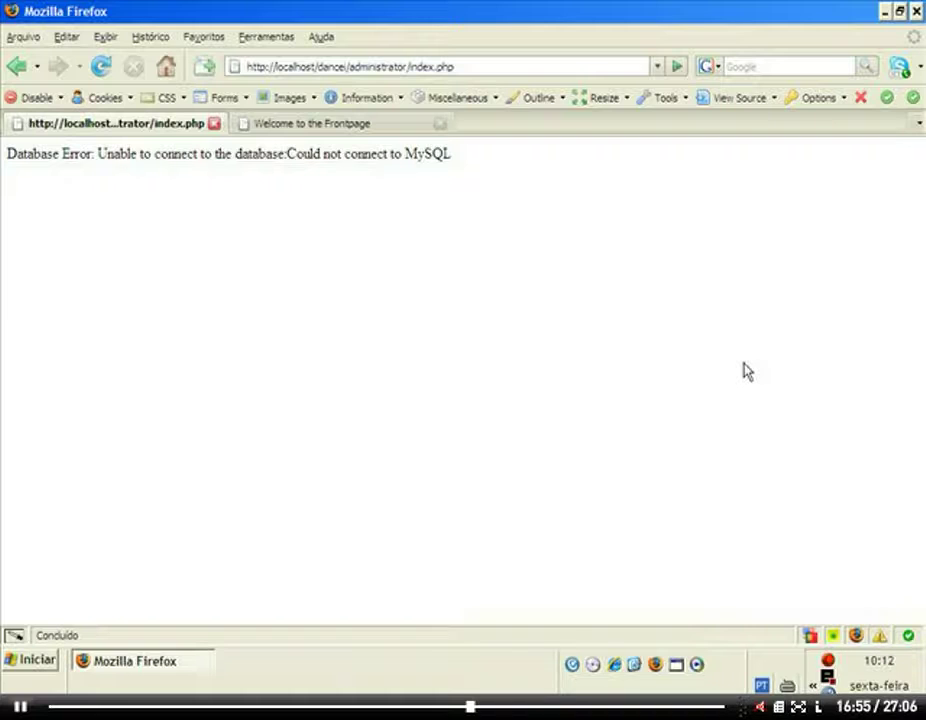
Reload the site front page to confirm the MySQL connection error, then minimize Firefox.
{"action": "left_click", "coordinate": [259, 130]}
{"action": "key", "text": "F5"}
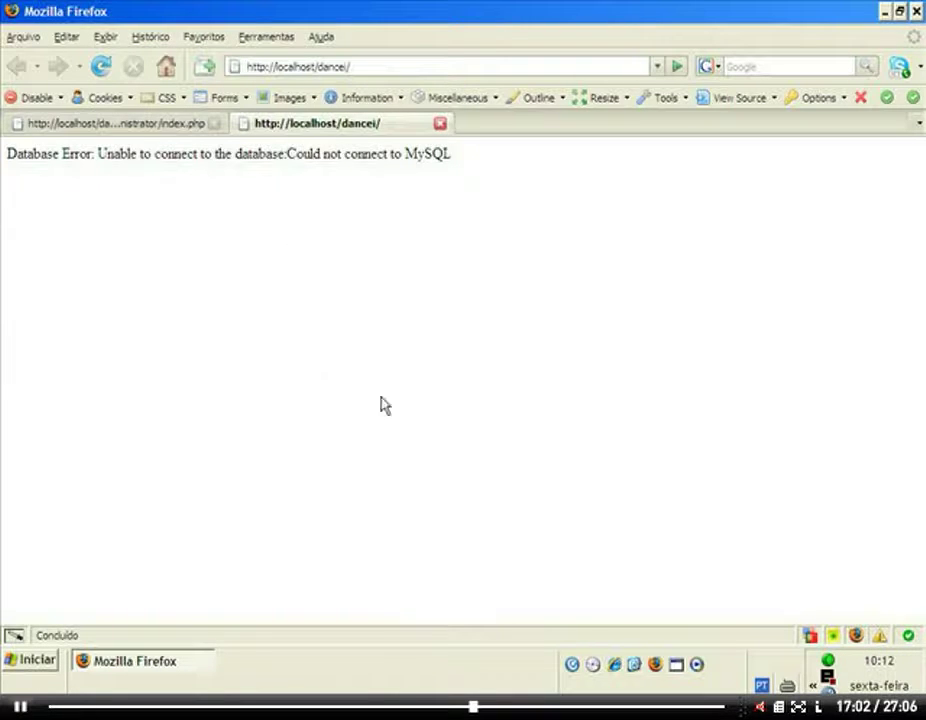
{"action": "left_click", "coordinate": [885, 14]}
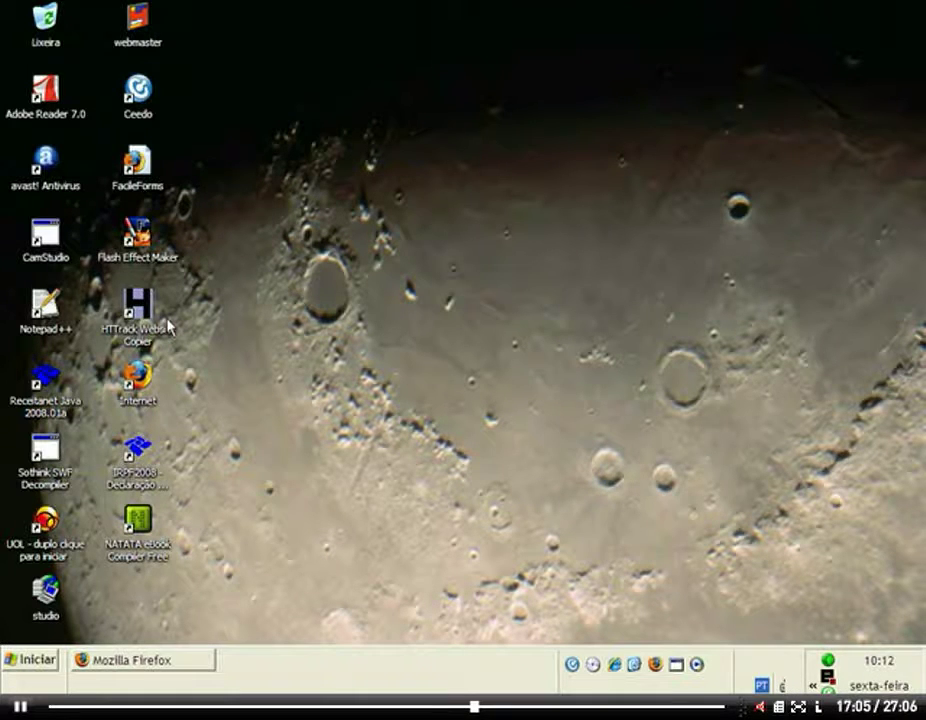
Launch Notepad++ from its desktop shortcut and bring up the Arquivo > Abrir file dialog.
{"action": "left_click", "coordinate": [55, 313]}
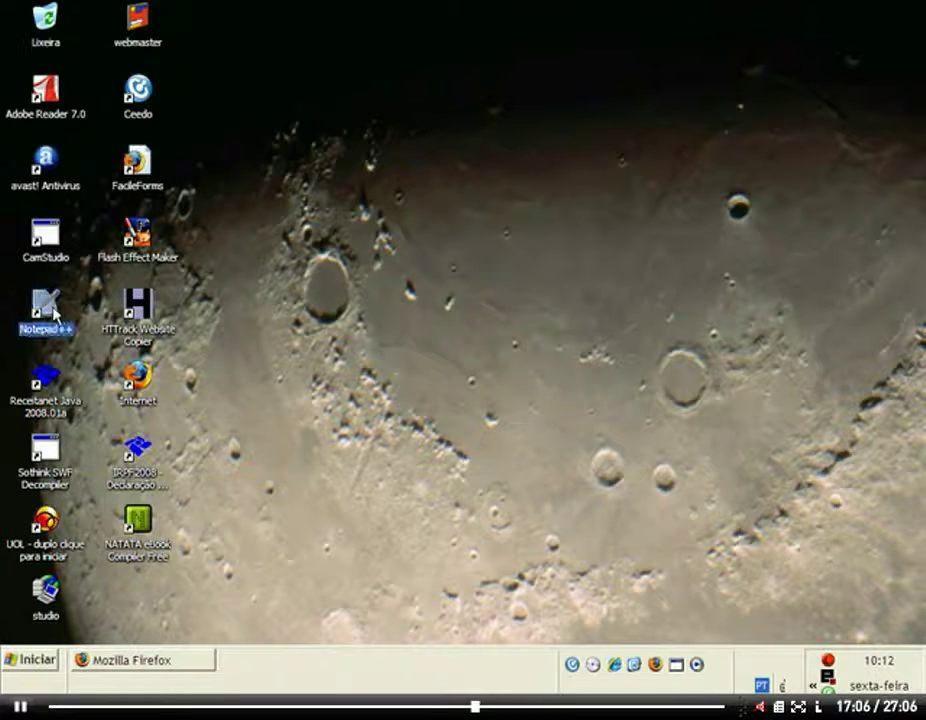
{"action": "double_click", "coordinate": [55, 313]}
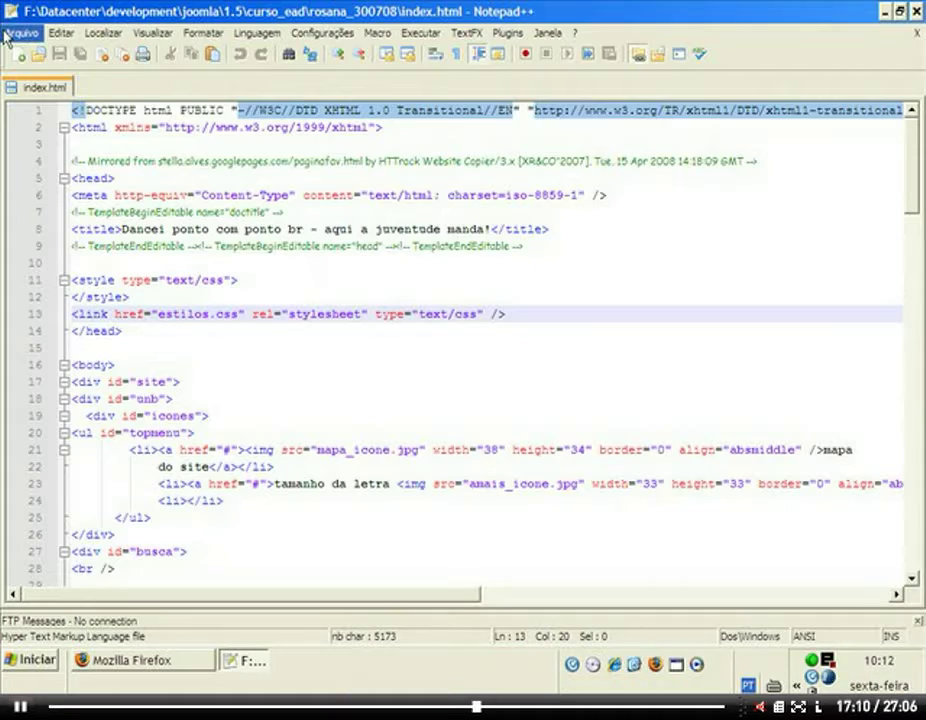
{"action": "left_click", "coordinate": [16, 33]}
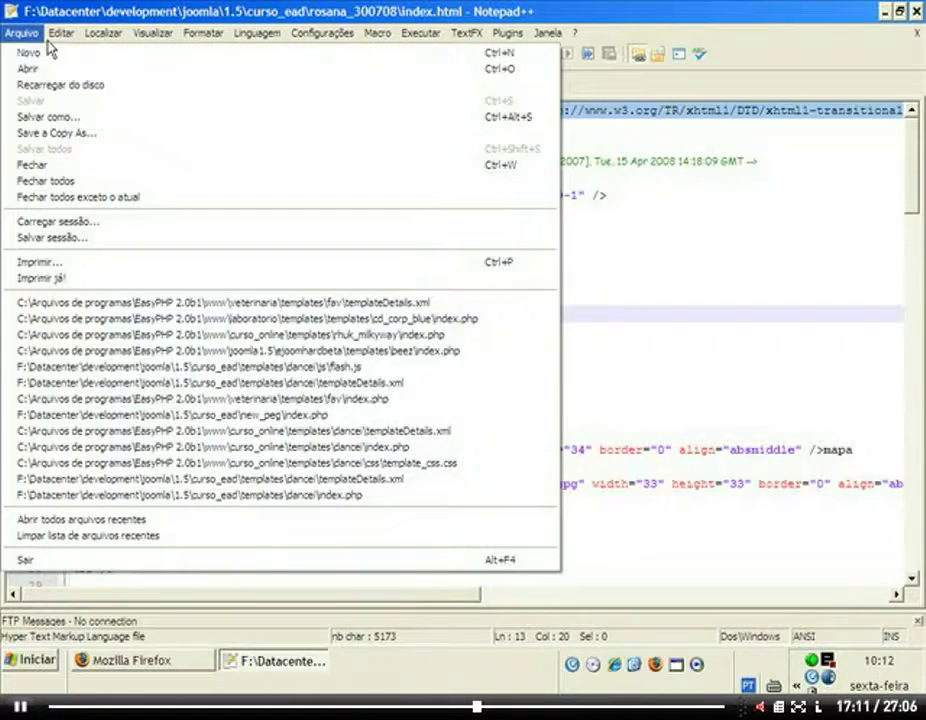
{"action": "key", "text": "Right"}
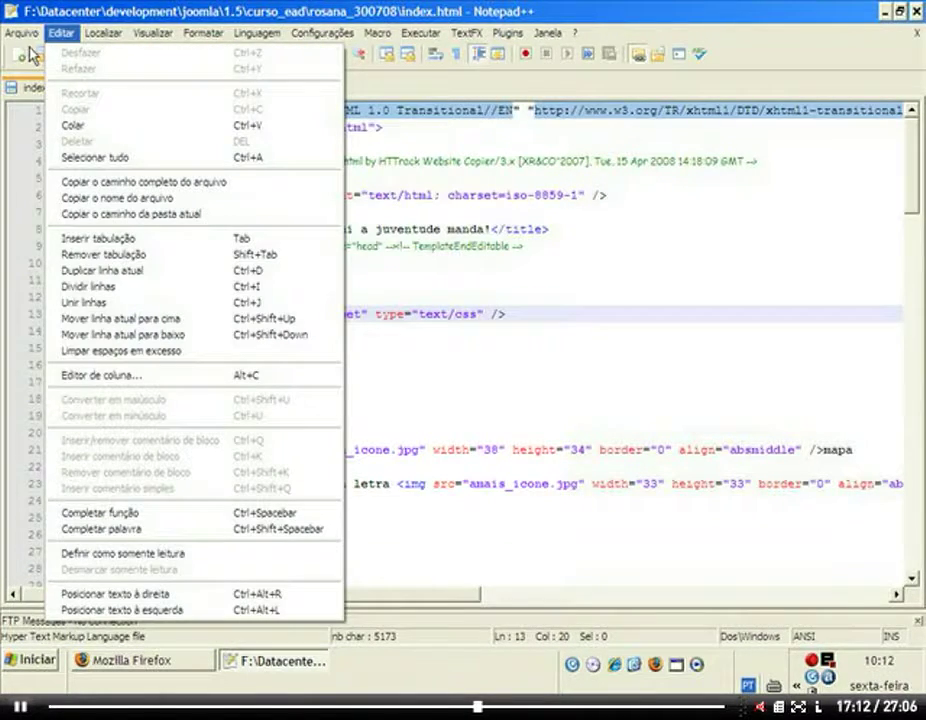
{"action": "mouse_move", "coordinate": [20, 33]}
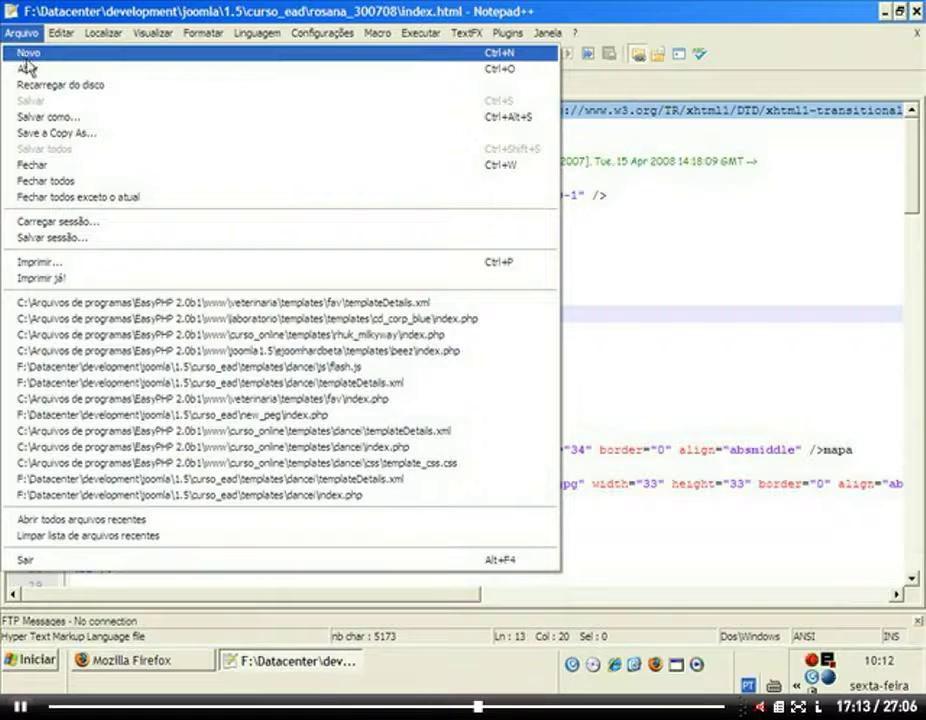
{"action": "left_click", "coordinate": [30, 68]}
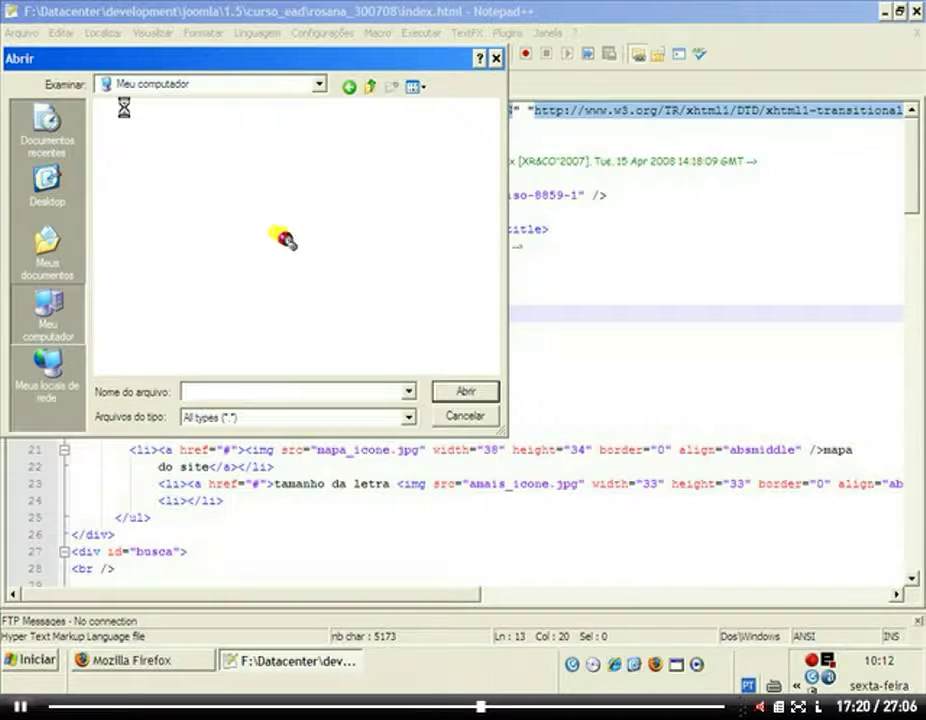
Open configuration.php from EasyPHP 2.0b1\www\dancei and change 'roota' back to 'root' on line 33.
{"action": "double_click", "coordinate": [124, 108]}
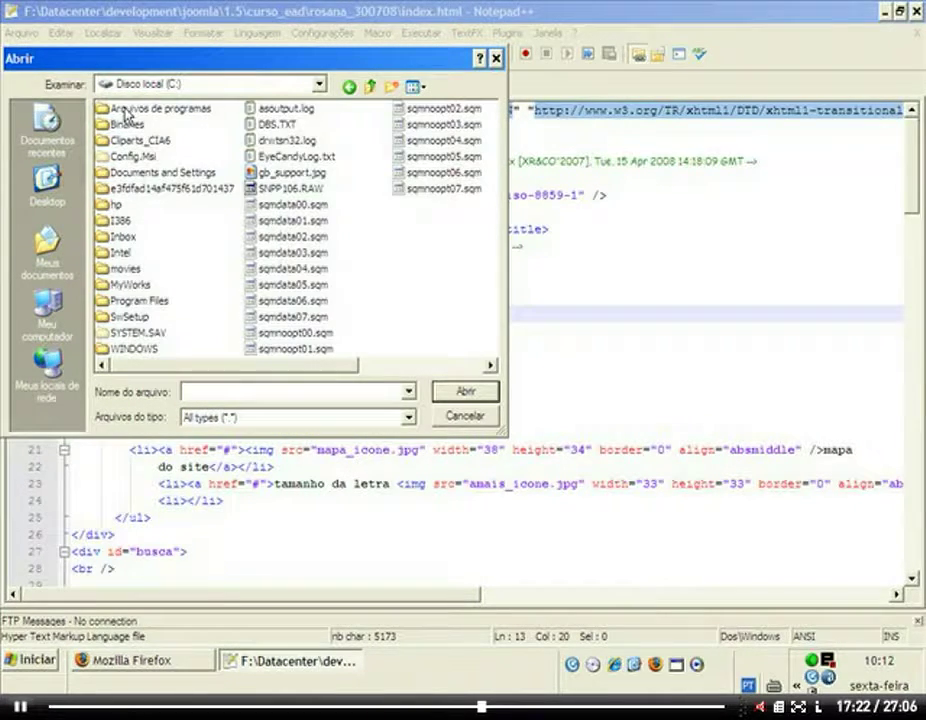
{"action": "double_click", "coordinate": [126, 110]}
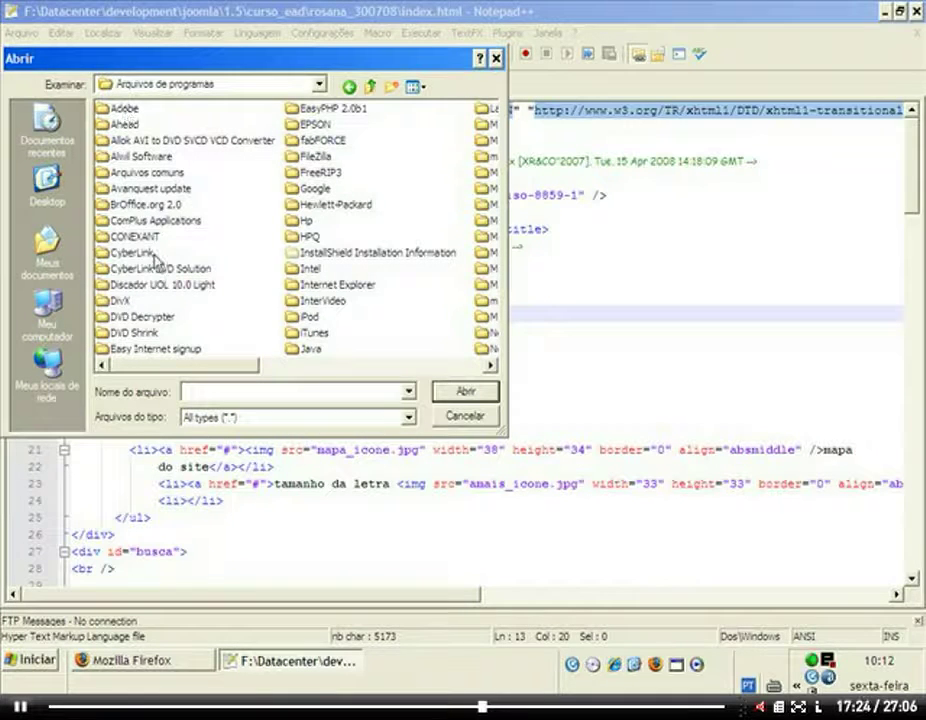
{"action": "double_click", "coordinate": [305, 108]}
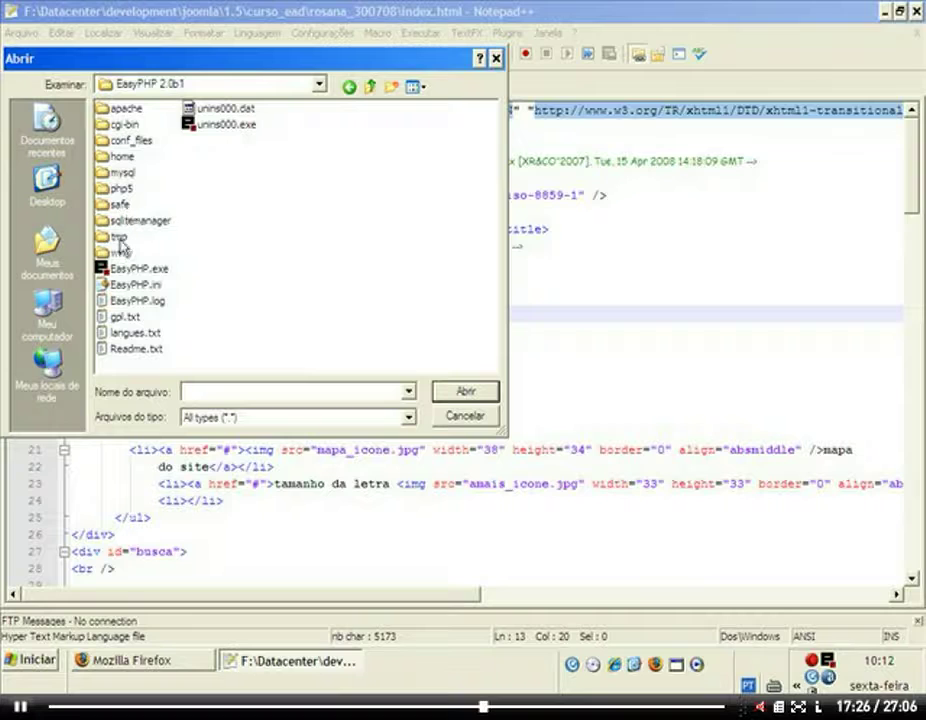
{"action": "left_click", "coordinate": [121, 254]}
{"action": "double_click", "coordinate": [121, 254]}
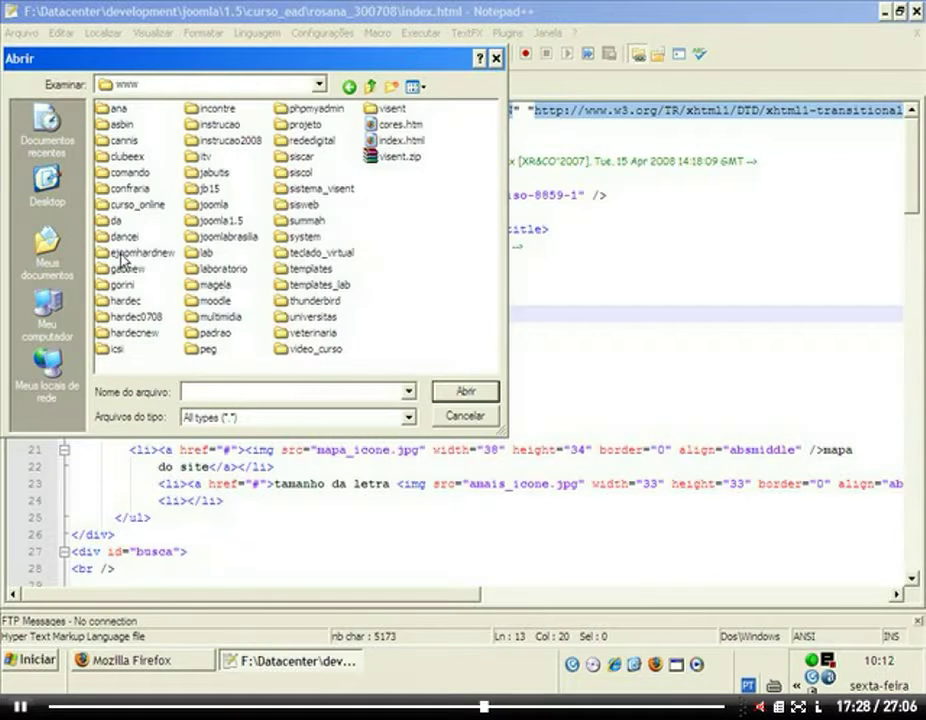
{"action": "double_click", "coordinate": [120, 240]}
{"action": "left_click", "coordinate": [145, 348]}
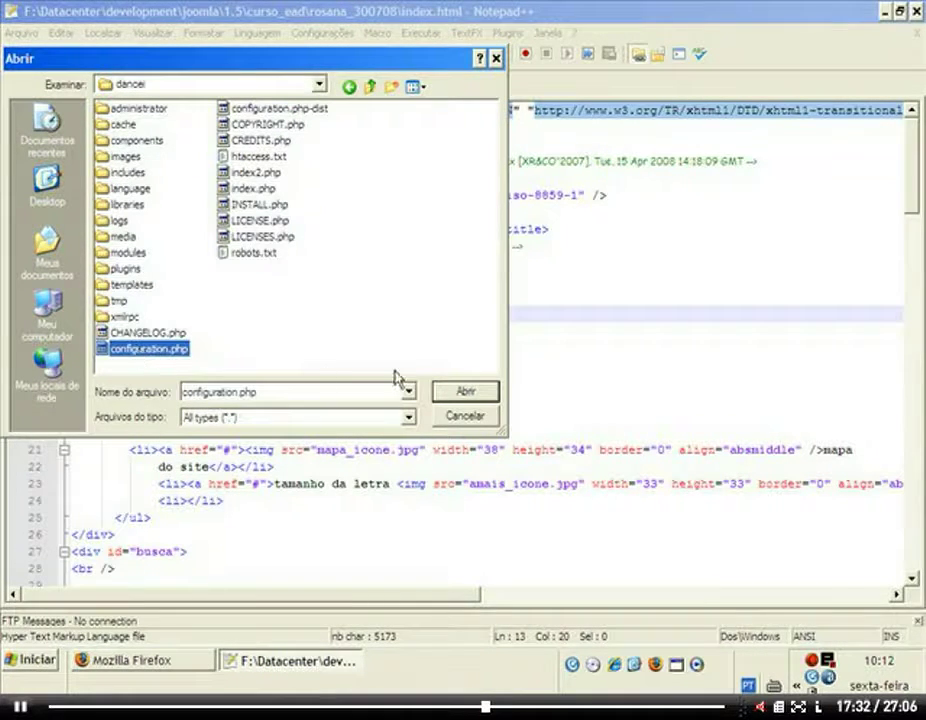
{"action": "left_click", "coordinate": [464, 389]}
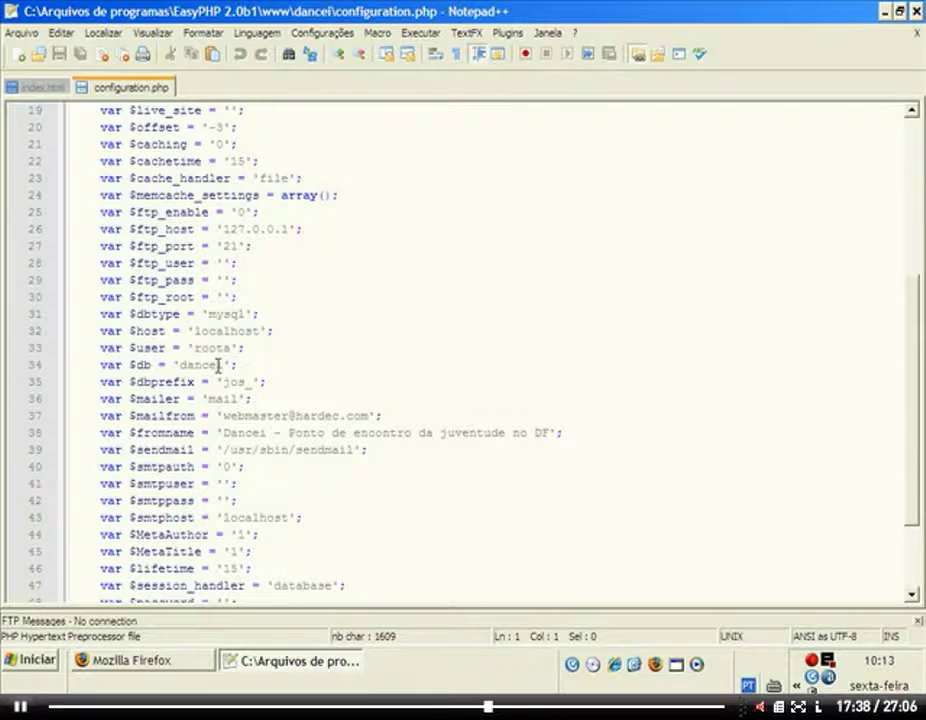
{"action": "left_click", "coordinate": [220, 348]}
{"action": "key", "text": "Delete"}
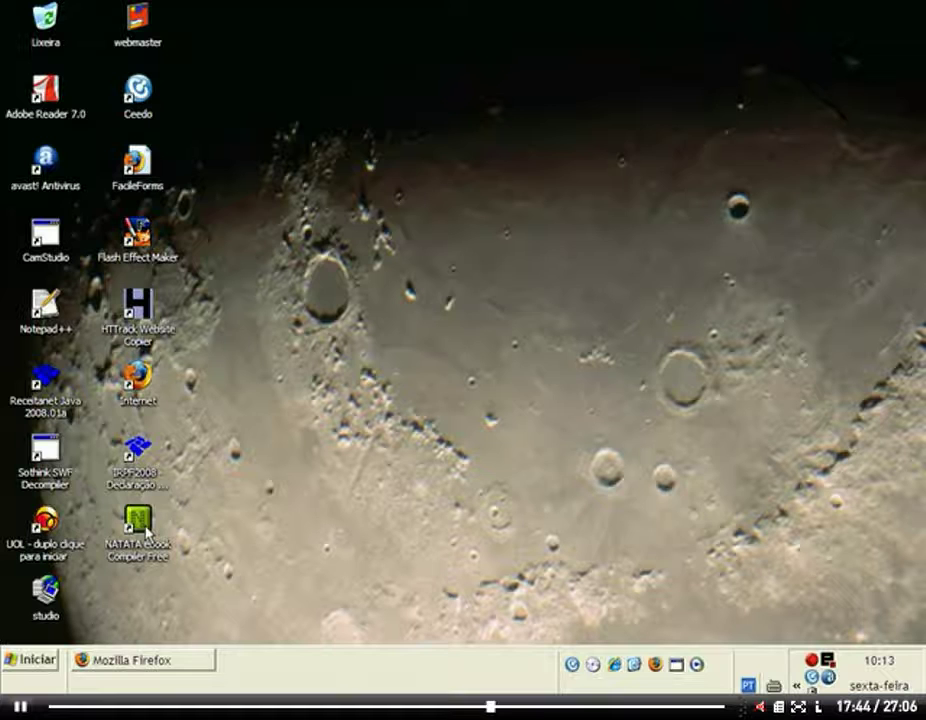
Restore Firefox and reload the front-end and administrator tabs so the MySQL error clears.
{"action": "left_click", "coordinate": [181, 661]}
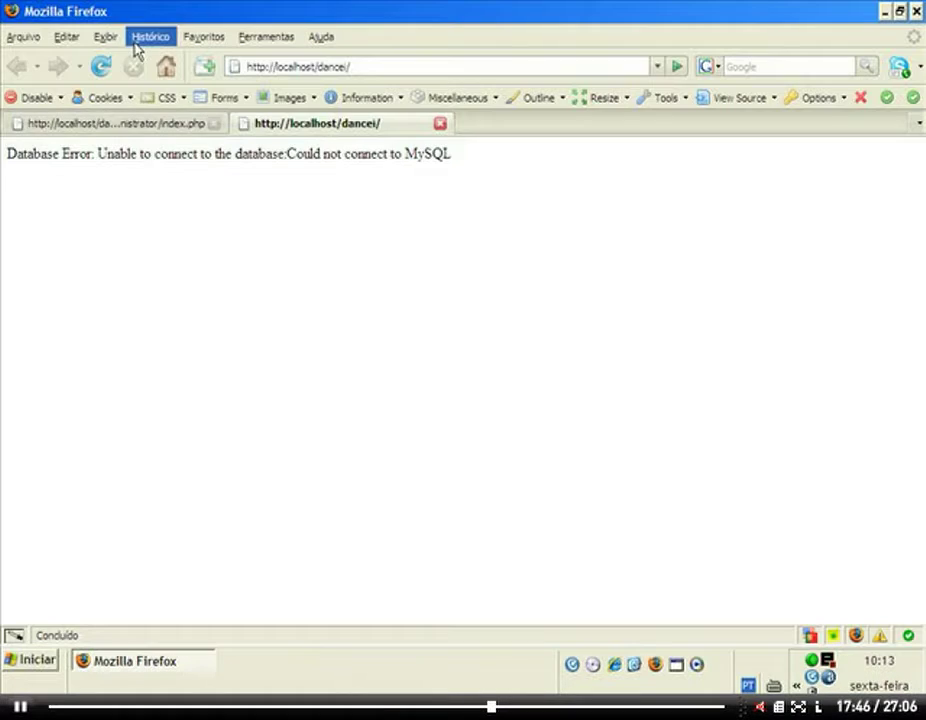
{"action": "left_click", "coordinate": [108, 66]}
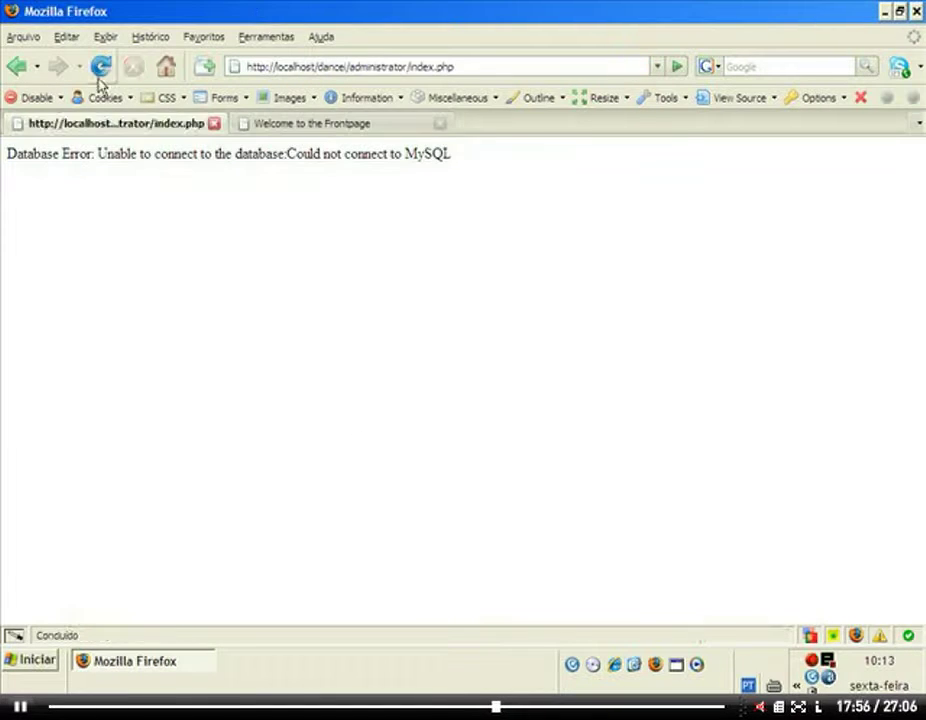
{"action": "left_click", "coordinate": [100, 66]}
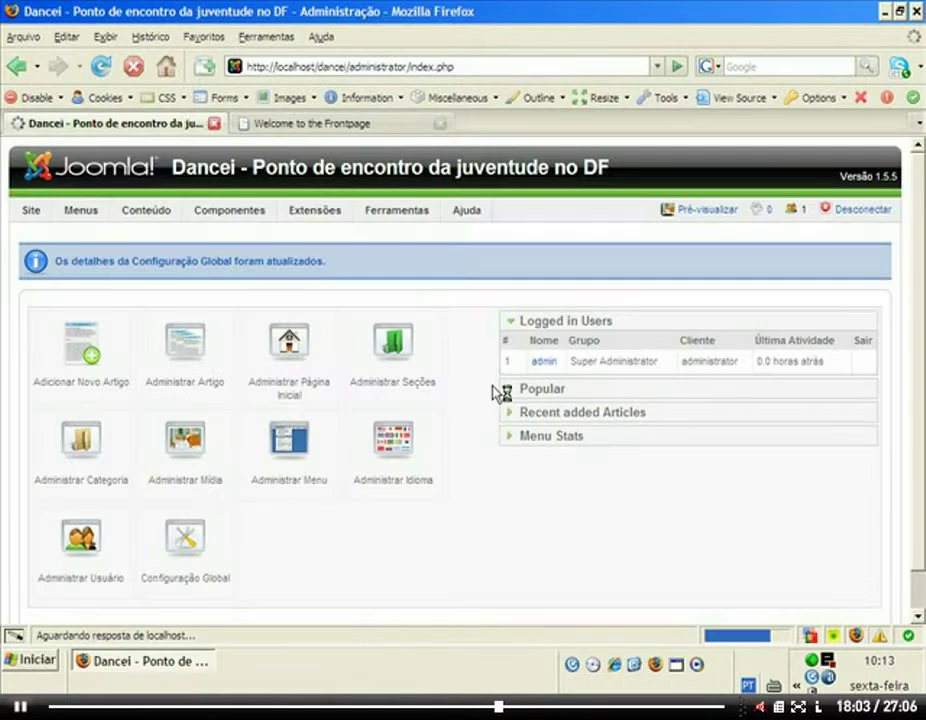
Open Global Configuration's Servidor settings and review the E-mail section (PHP mail, /usr/sbin/sendmail, localhost).
{"action": "left_click", "coordinate": [201, 528]}
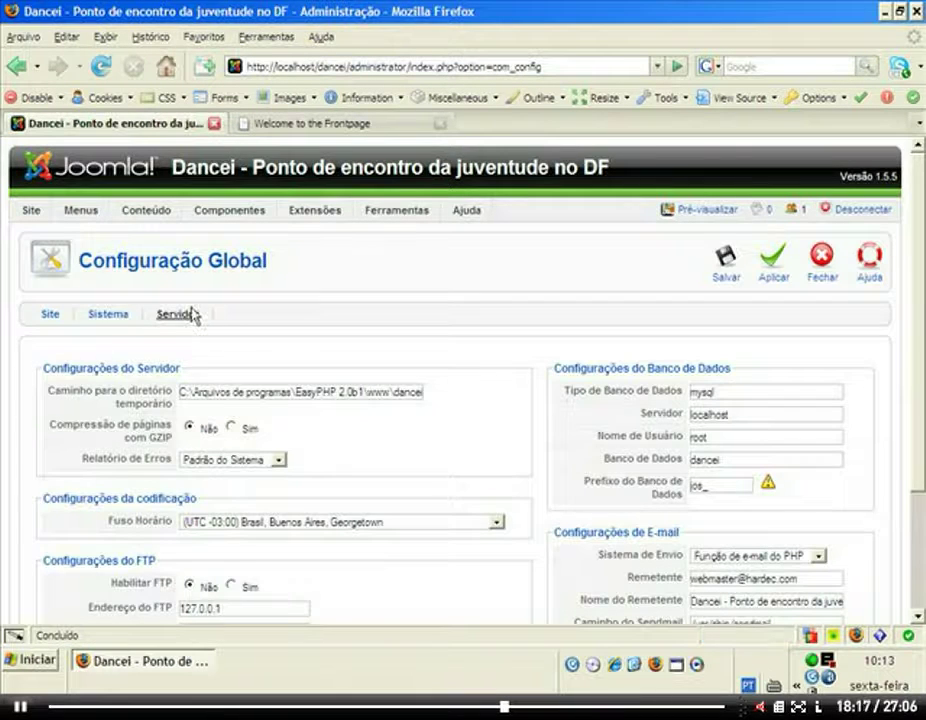
{"action": "scroll", "coordinate": [577, 416], "scroll_direction": "down", "scroll_amount": 3}
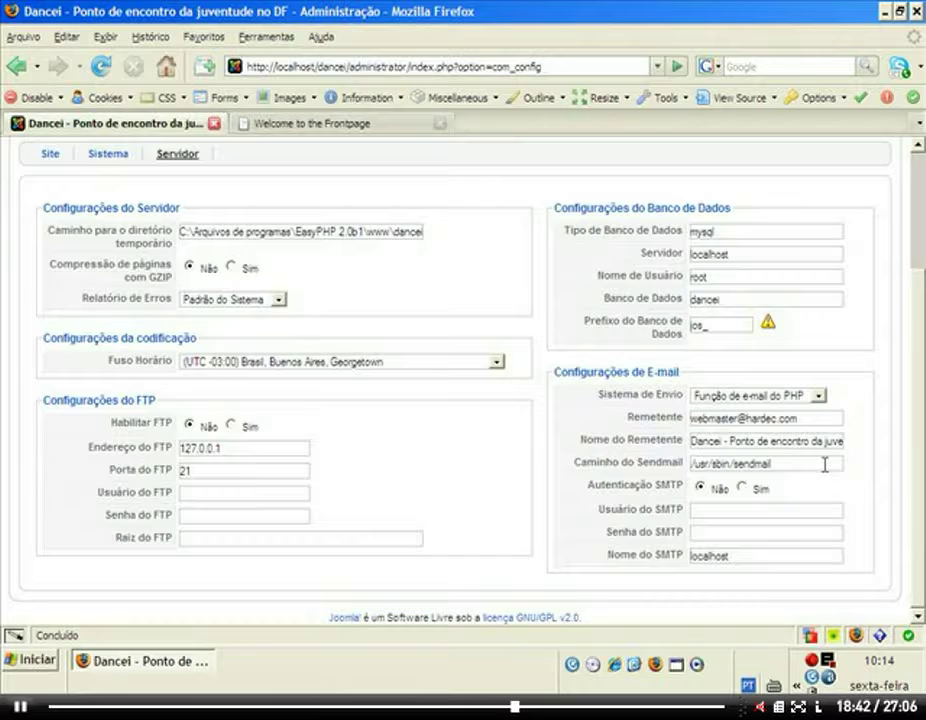
{"action": "mouse_move", "coordinate": [655, 415]}
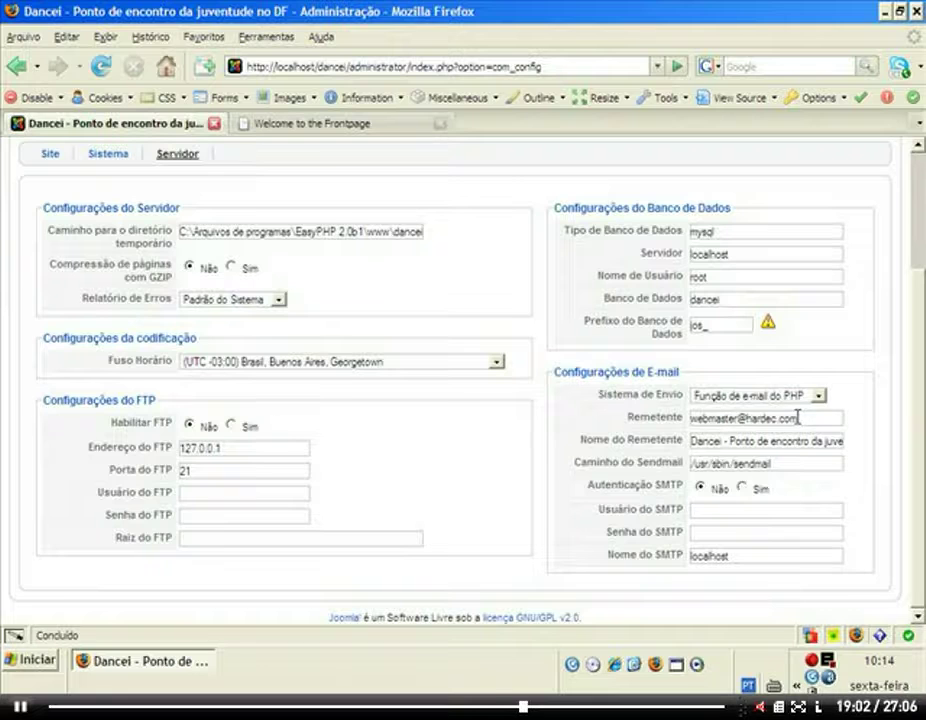
Switch the mailer to Servidor SMTP with authentication Sim, SMTP username, password and host smtp.hardec.com.
{"action": "left_click", "coordinate": [818, 395]}
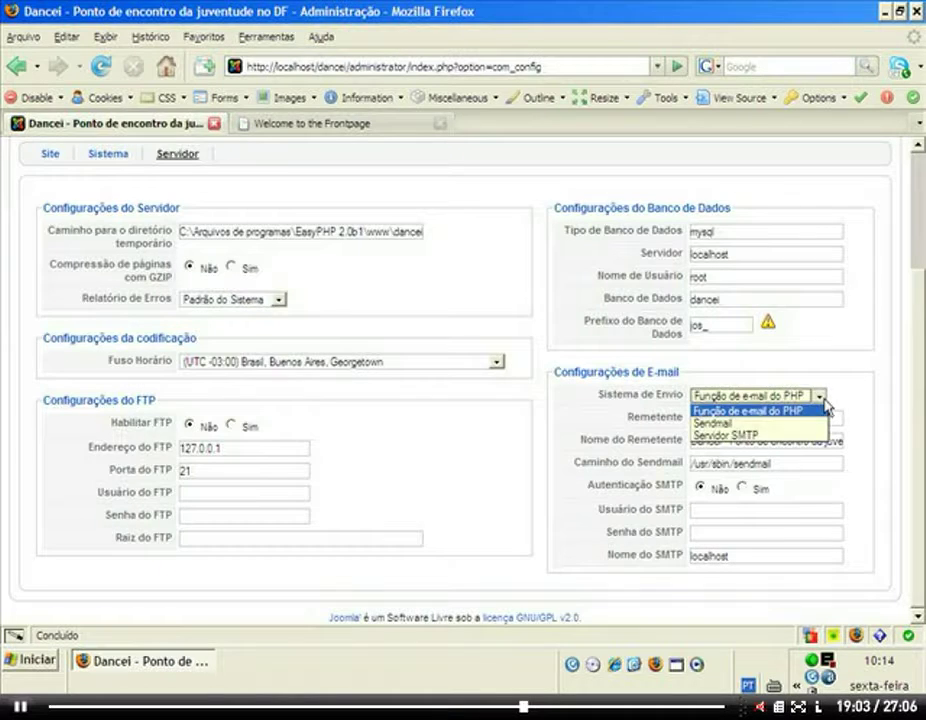
{"action": "left_click", "coordinate": [765, 436]}
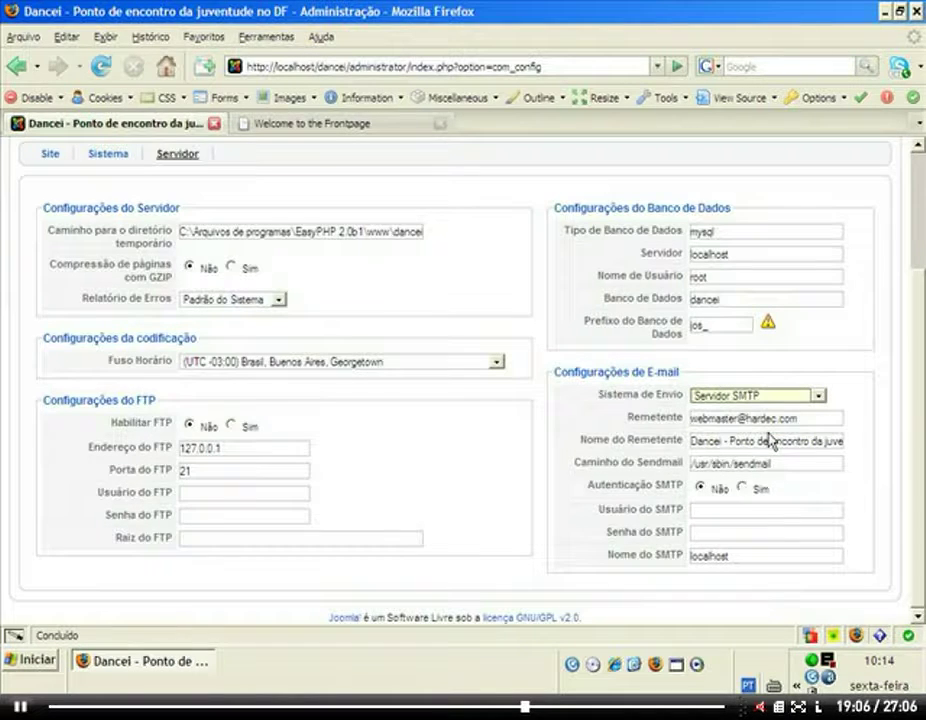
{"action": "left_click", "coordinate": [741, 489]}
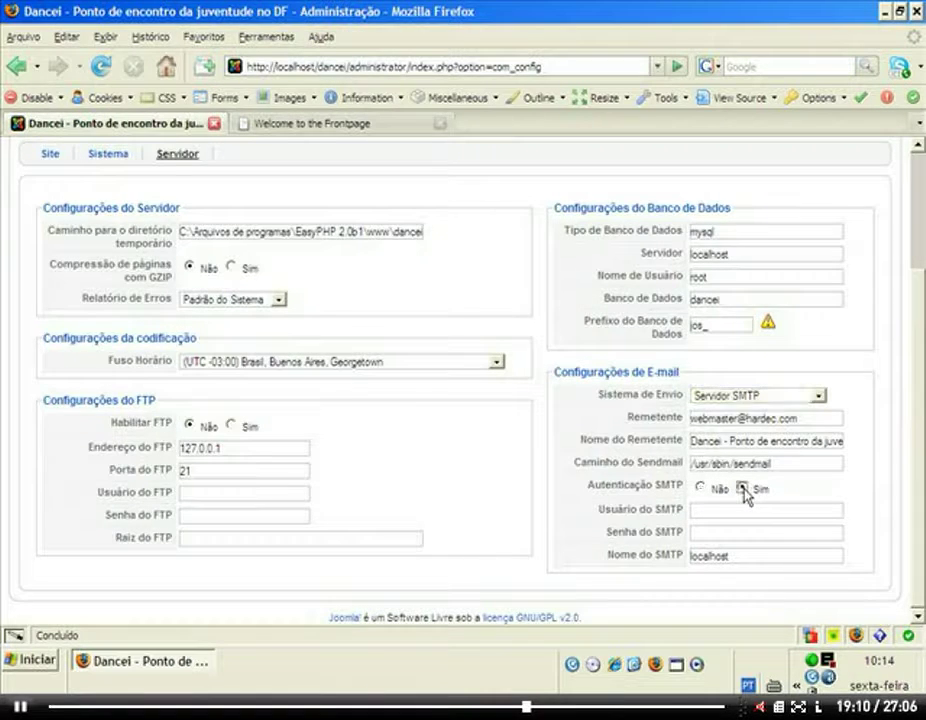
{"action": "left_click", "coordinate": [707, 513]}
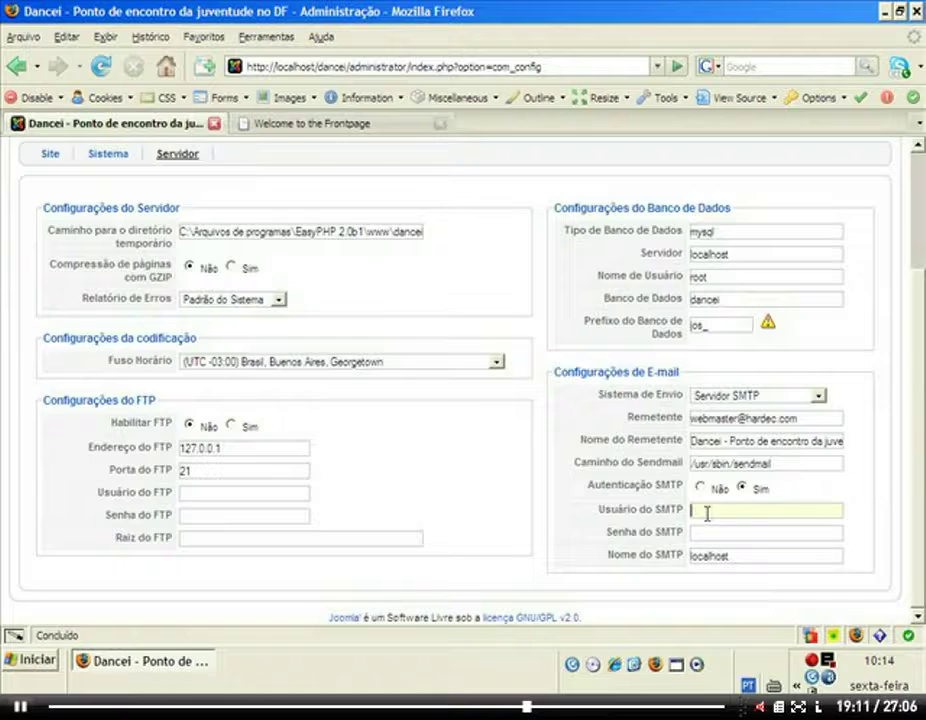
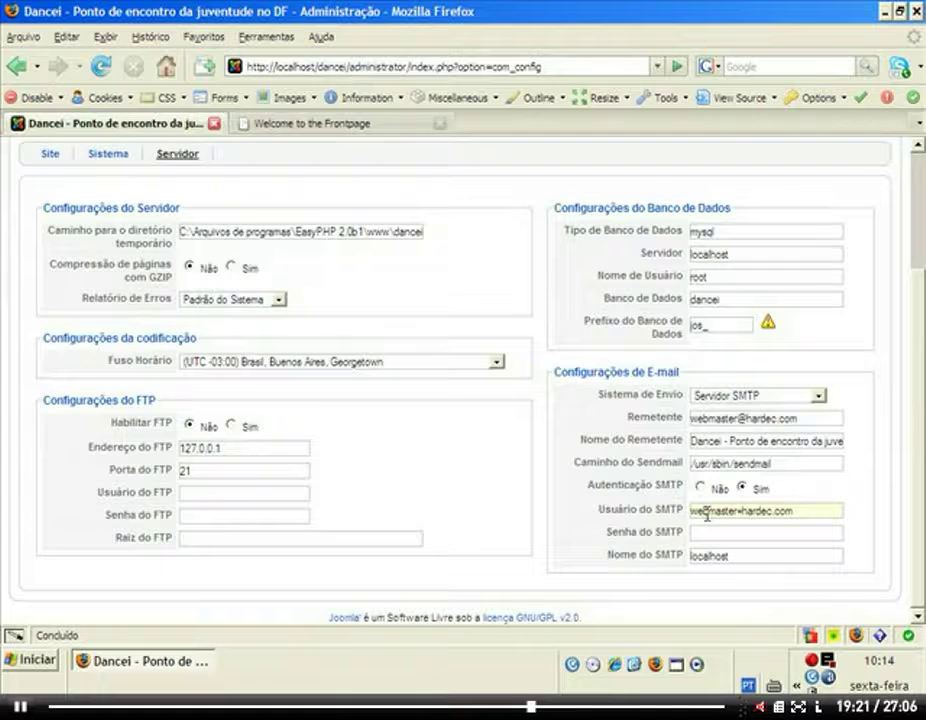
{"action": "left_click", "coordinate": [713, 538]}
{"action": "type", "text": "*********"}
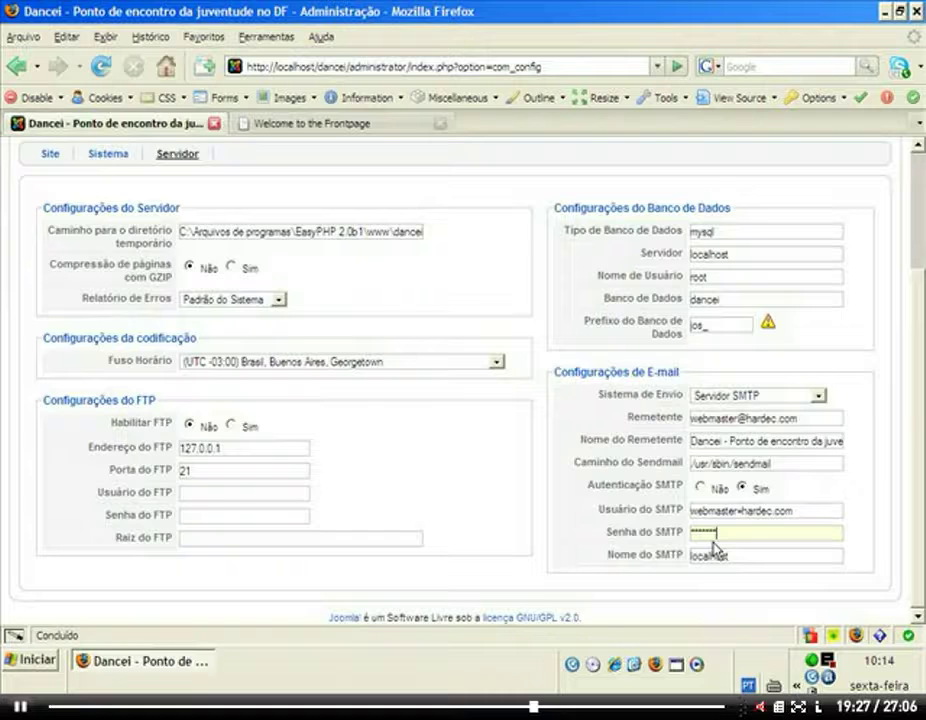
{"action": "key", "text": "Tab"}
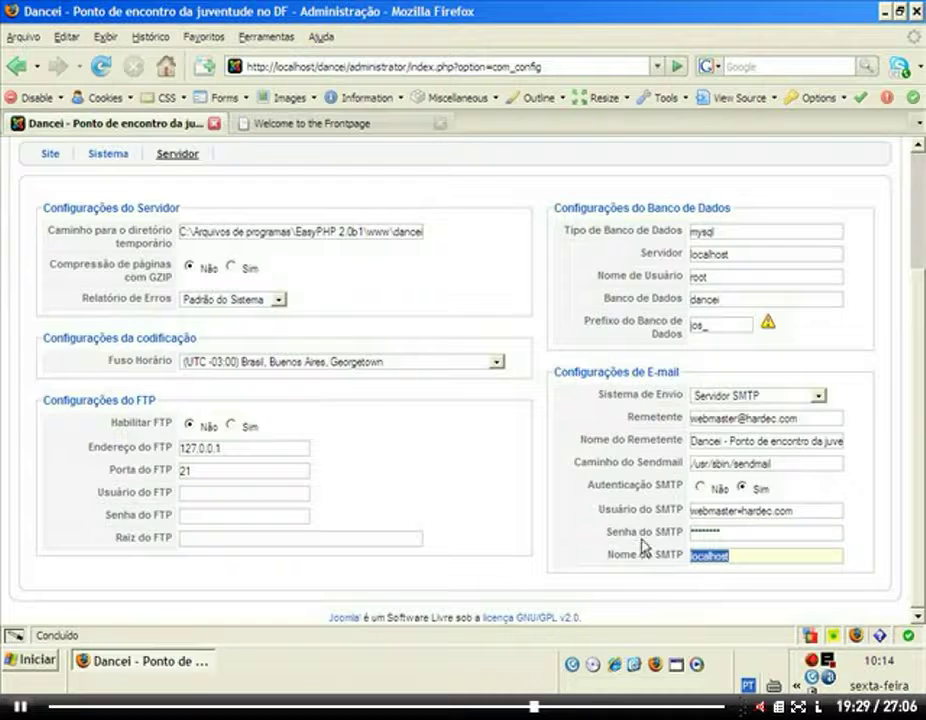
{"action": "type", "text": "smtp.hardec.com"}
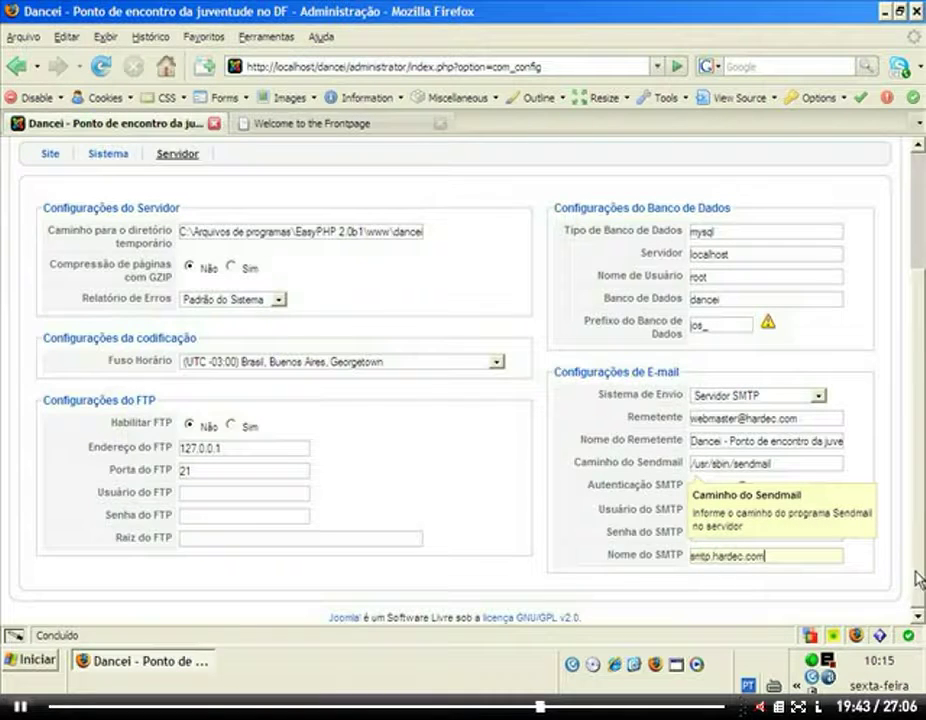
{"action": "scroll", "coordinate": [918, 578], "scroll_direction": "up", "scroll_amount": 3}
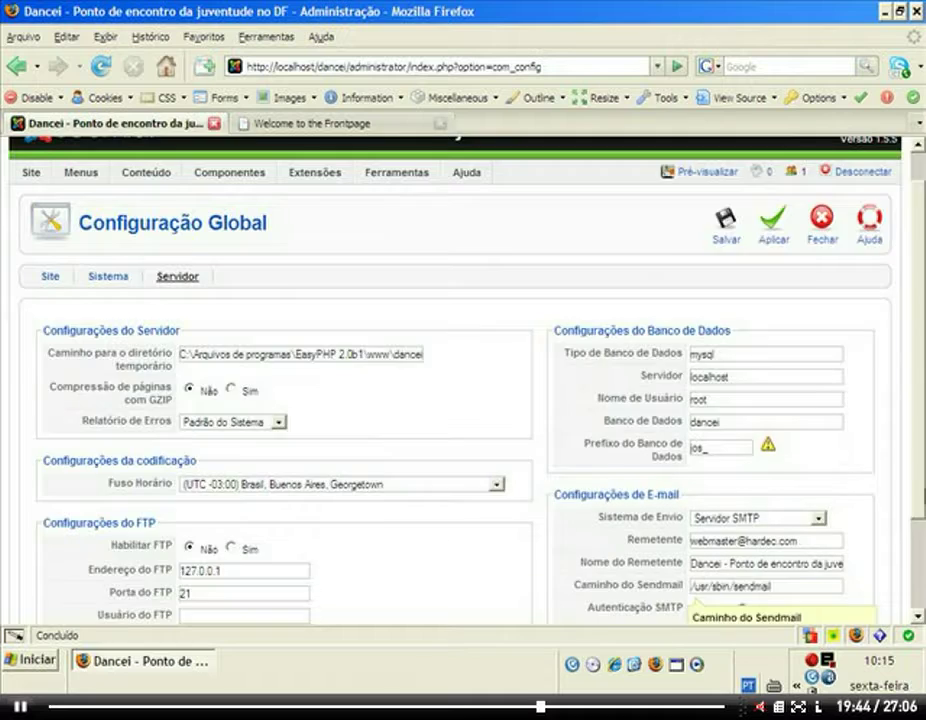
{"action": "scroll", "coordinate": [765, 356], "scroll_direction": "up", "scroll_amount": 1}
Save the Global Configuration with the new SMTP mail settings.
{"action": "left_click", "coordinate": [723, 258]}
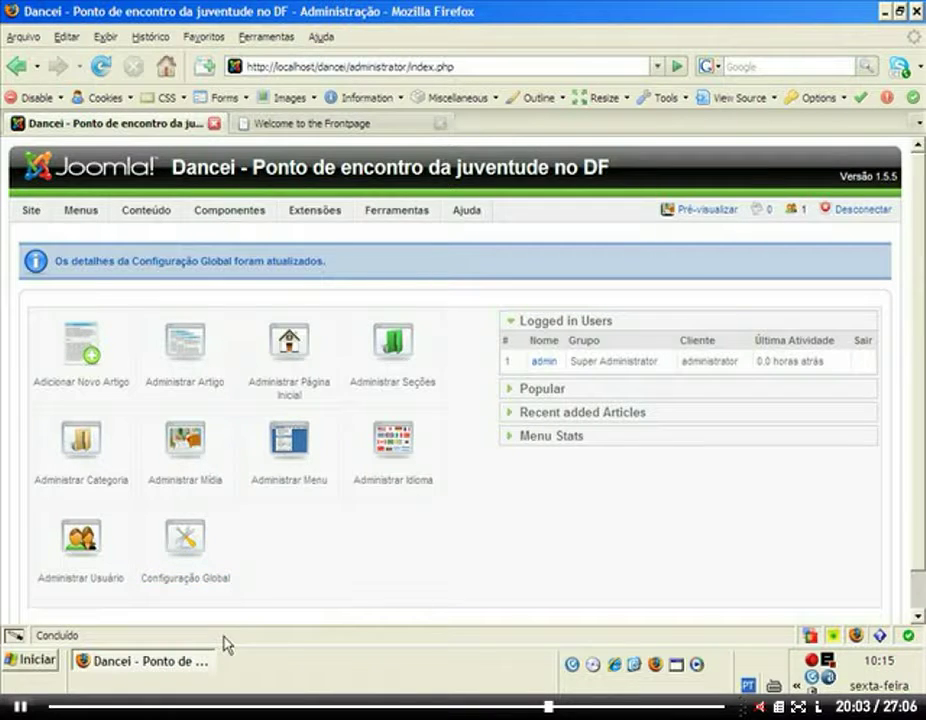
{"action": "mouse_move", "coordinate": [393, 216]}
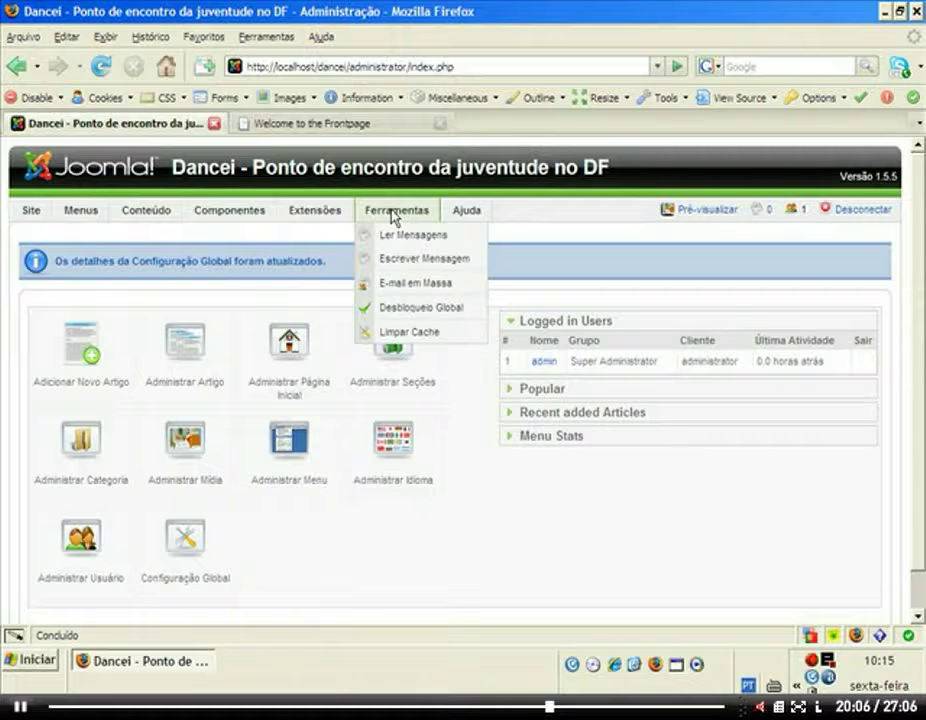
Open Ferramentas > E-mail em Massa, look over the empty form, and cancel without sending.
{"action": "left_click", "coordinate": [400, 288]}
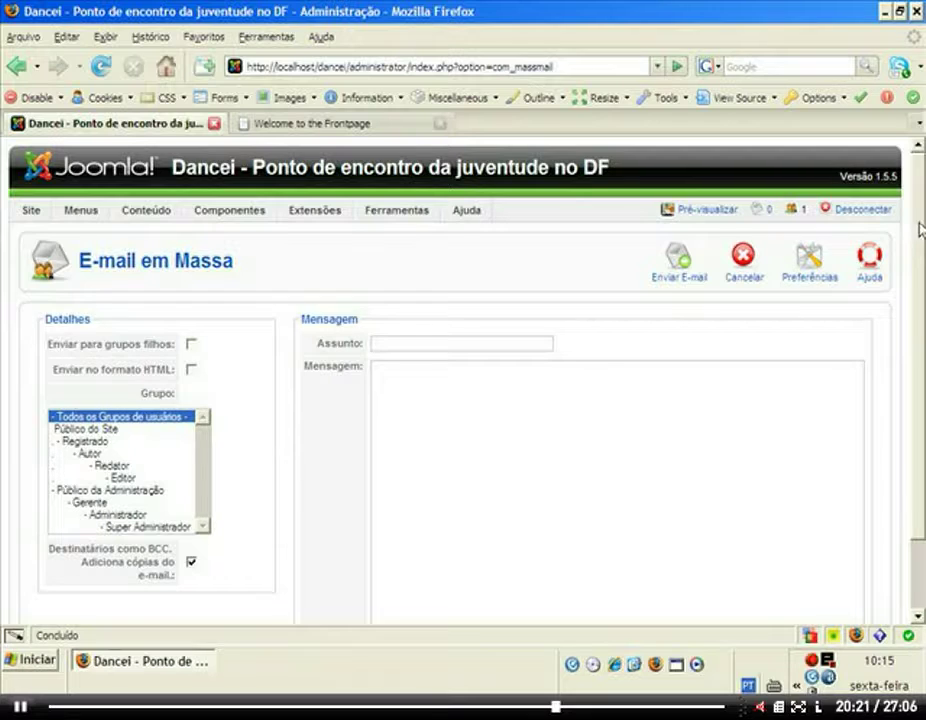
{"action": "scroll", "coordinate": [922, 227], "scroll_direction": "down", "scroll_amount": 2}
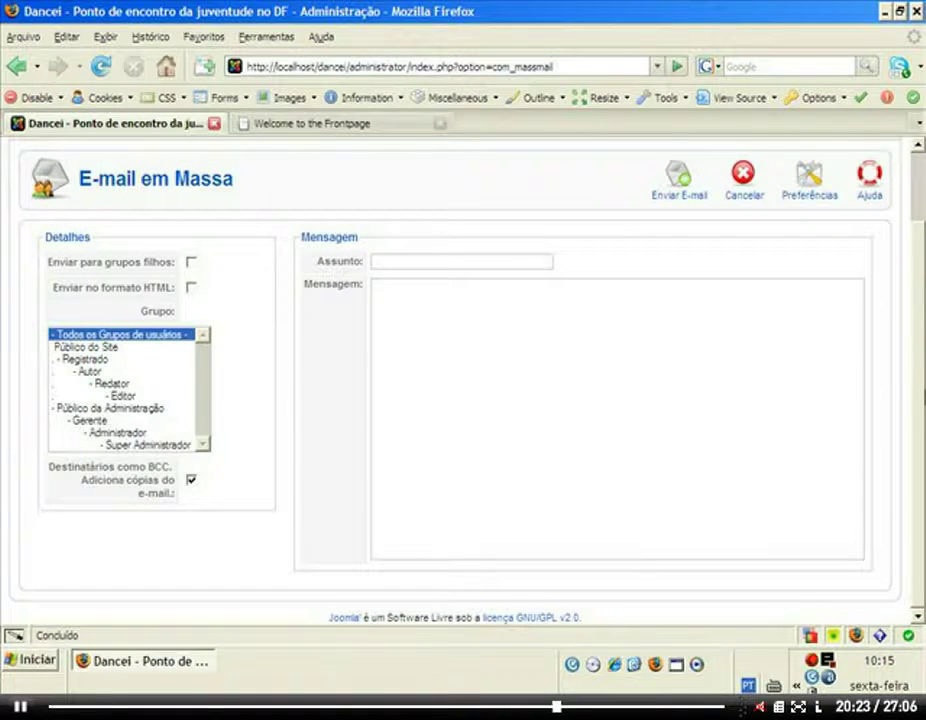
{"action": "scroll", "coordinate": [920, 300], "scroll_direction": "up", "scroll_amount": 2}
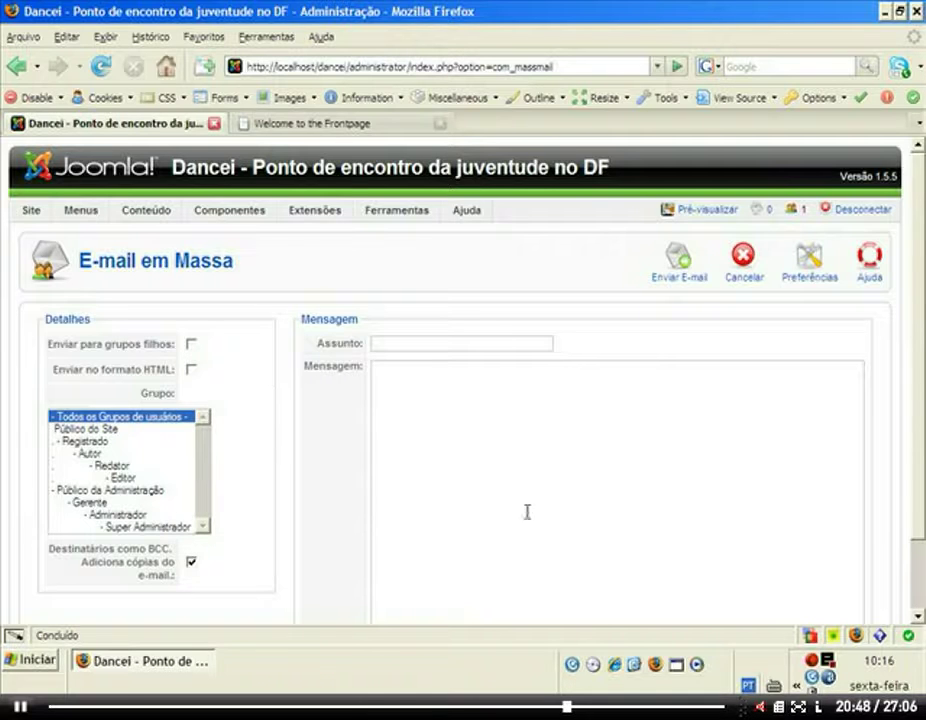
{"action": "left_click", "coordinate": [743, 262]}
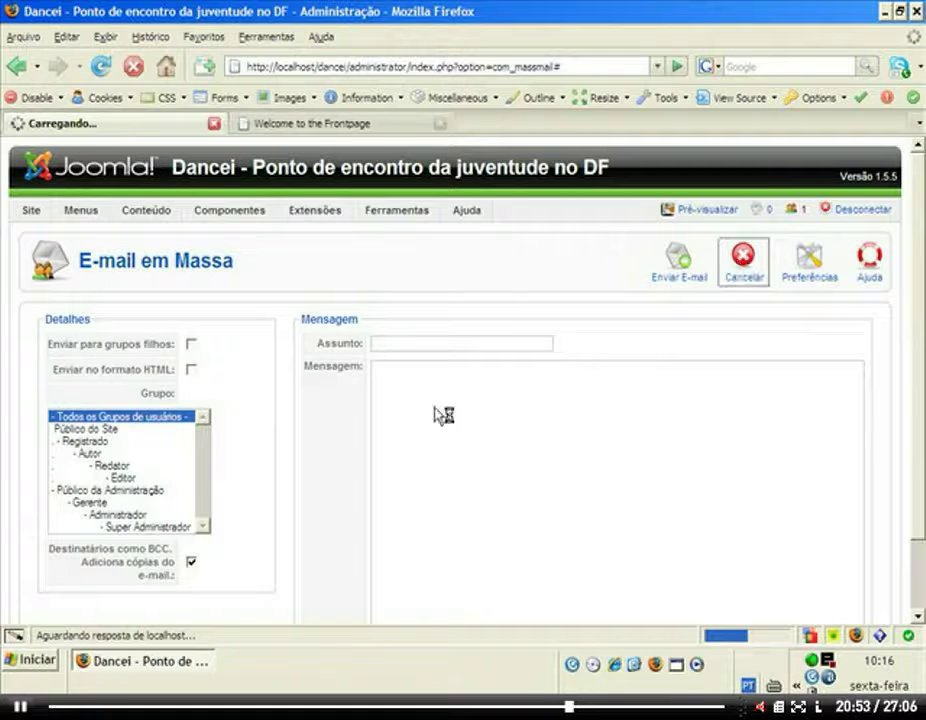
Let the Control Panel load and bring up the Ferramentas menu.
{"action": "mouse_move", "coordinate": [396, 216]}
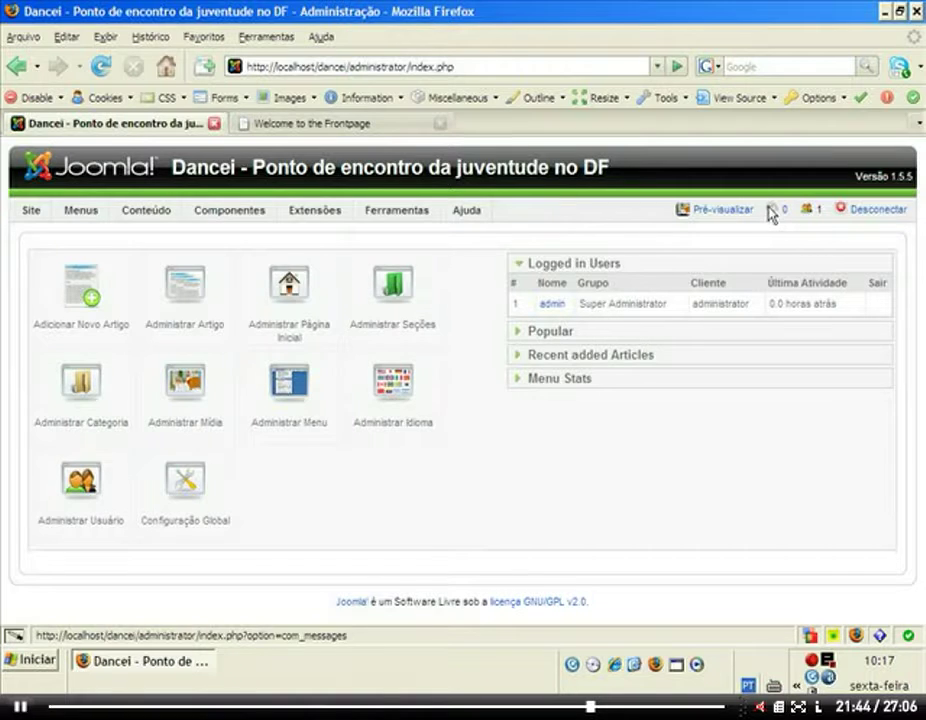
{"action": "mouse_move", "coordinate": [405, 217]}
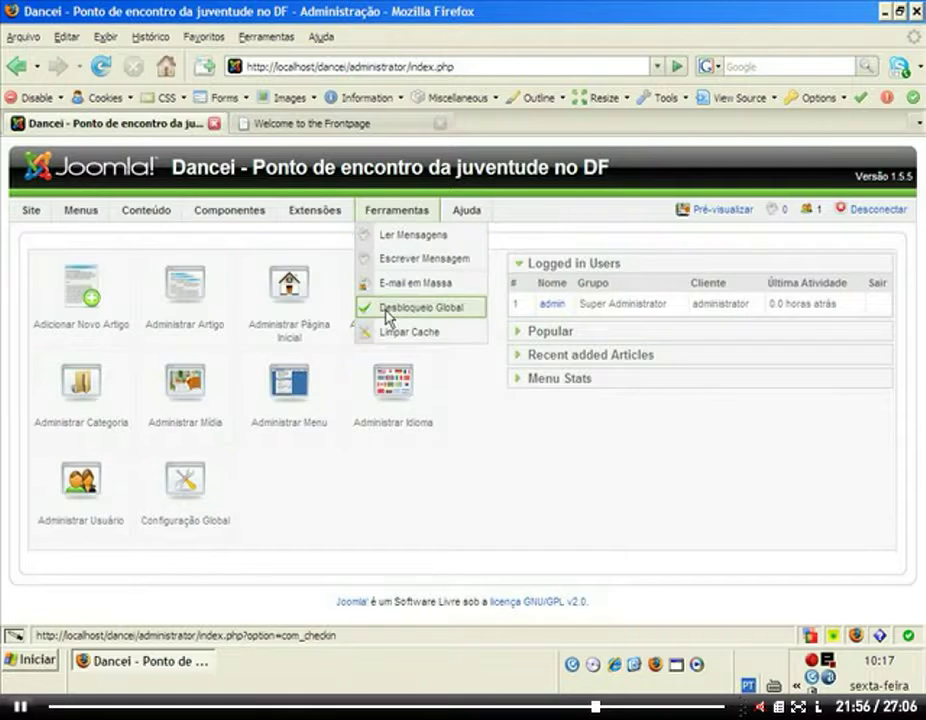
Run Desbloqueio Global to check in 3 jos_menu items, then open Limpar Cache.
{"action": "left_click", "coordinate": [389, 312]}
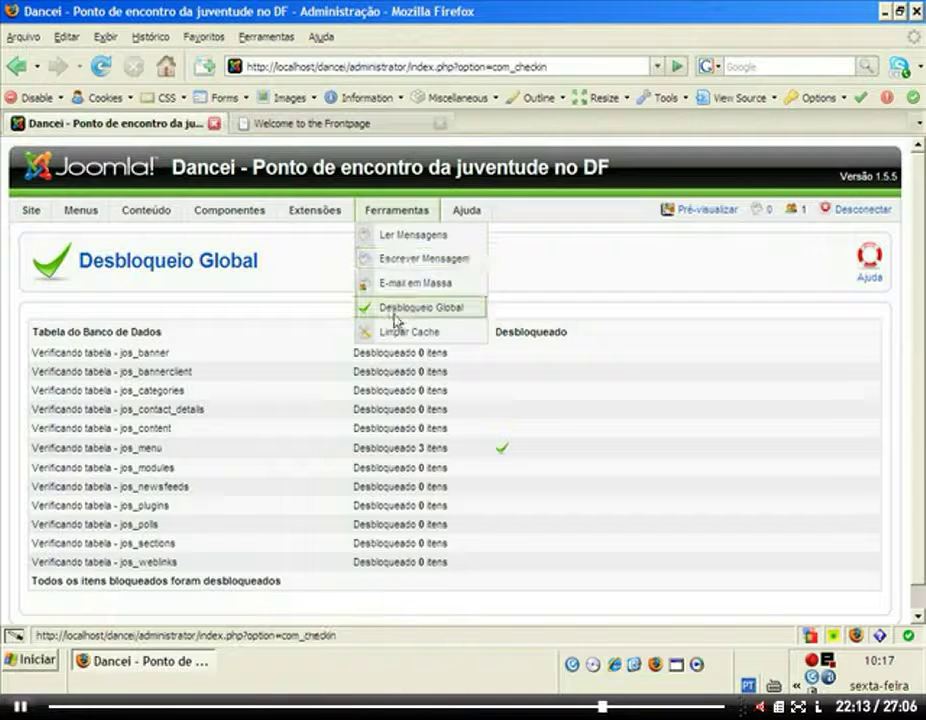
{"action": "left_click", "coordinate": [398, 340]}
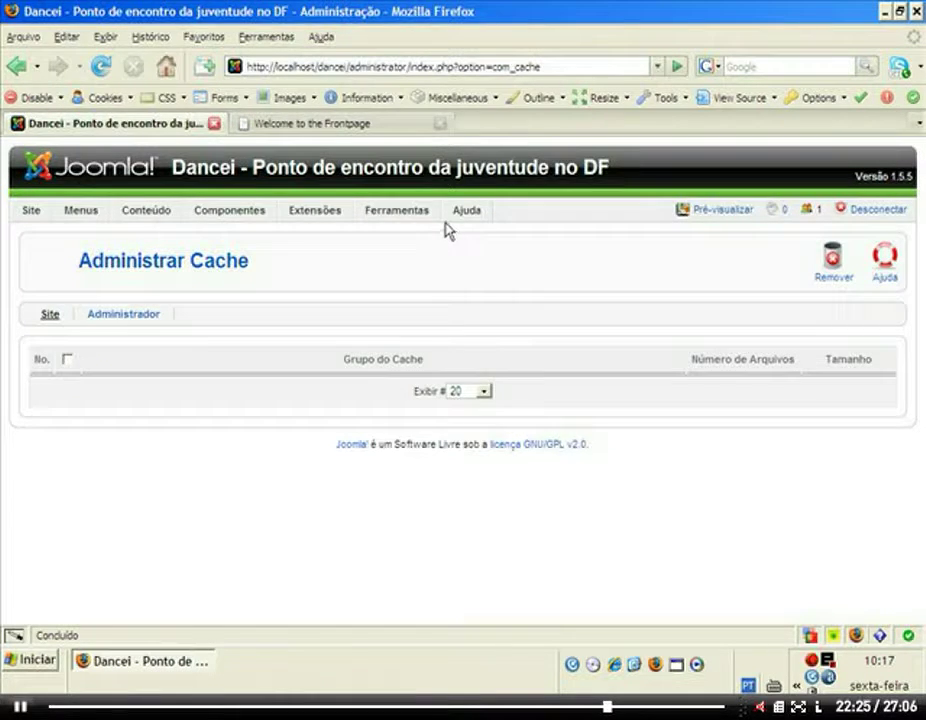
Return to the administrator Control Panel via Site > Painel de Controle.
{"action": "mouse_move", "coordinate": [97, 226]}
{"action": "mouse_move", "coordinate": [31, 212]}
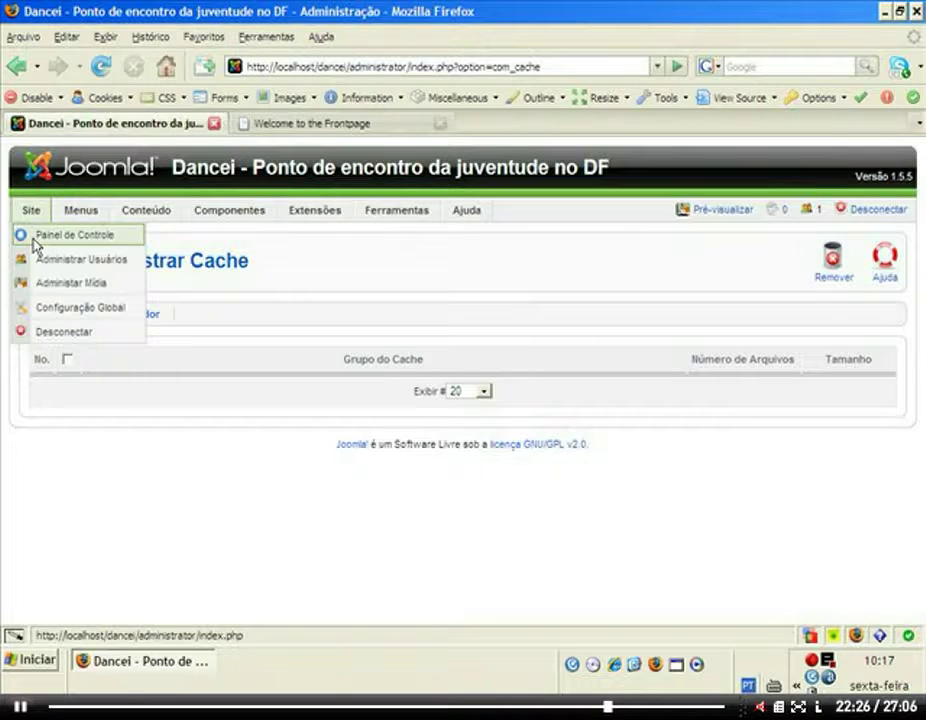
{"action": "left_click", "coordinate": [22, 234]}
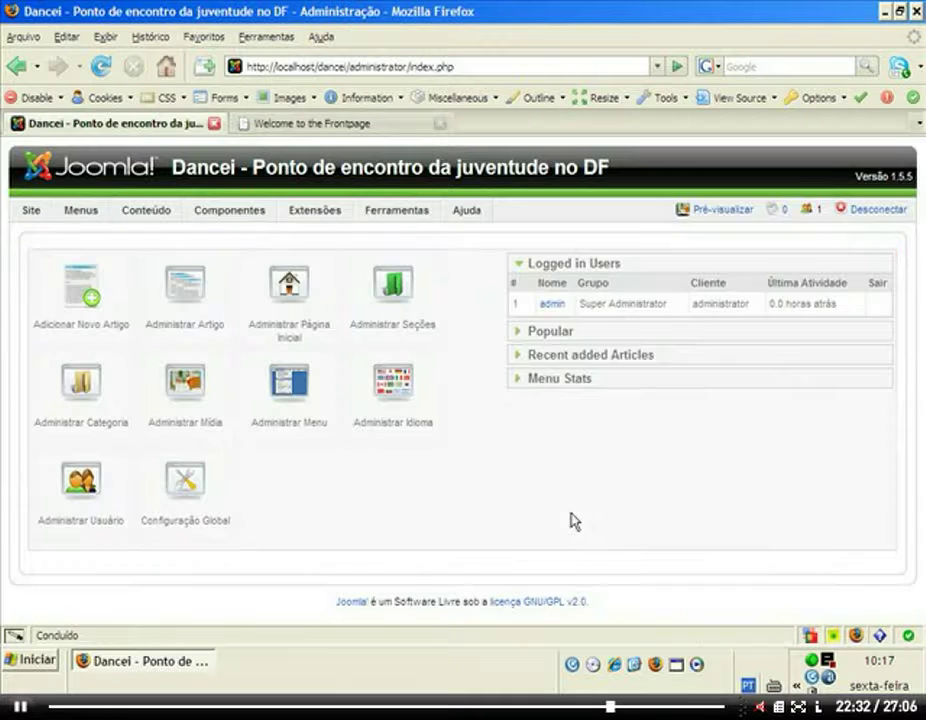
{"action": "mouse_move", "coordinate": [460, 222]}
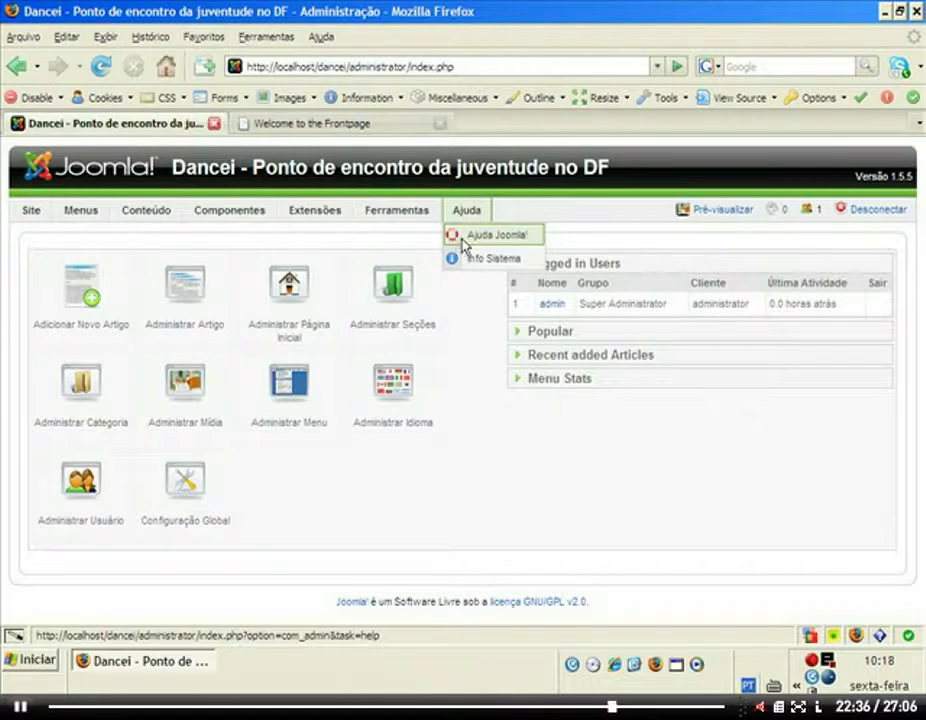
Open Ajuda > Ajuda Joomla! showing What's New in Version 1.5, and close the front-page tab.
{"action": "left_click", "coordinate": [463, 240]}
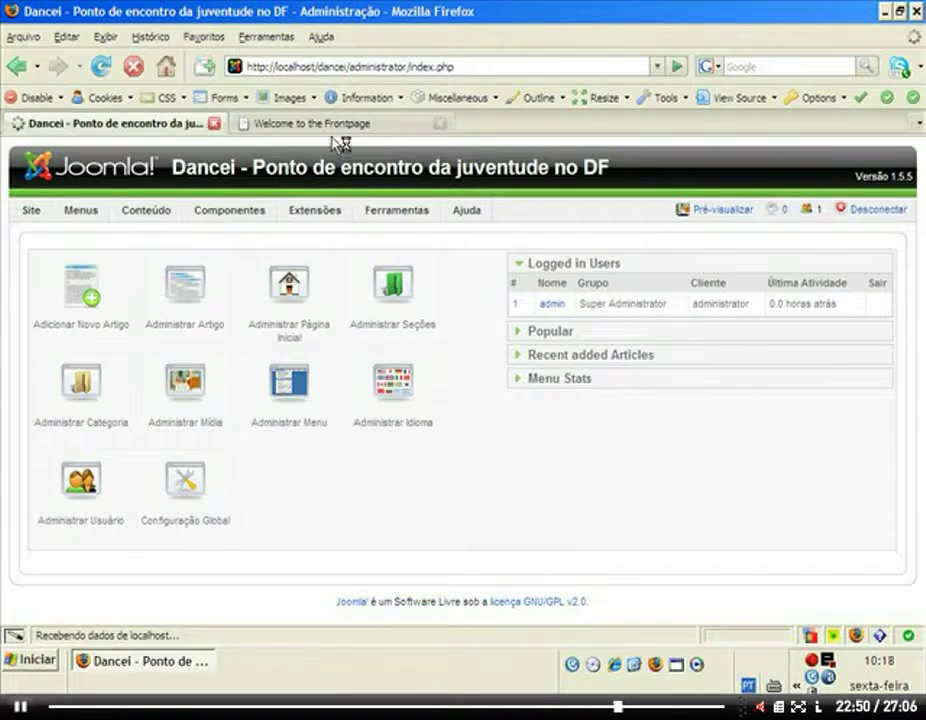
{"action": "left_click", "coordinate": [430, 125]}
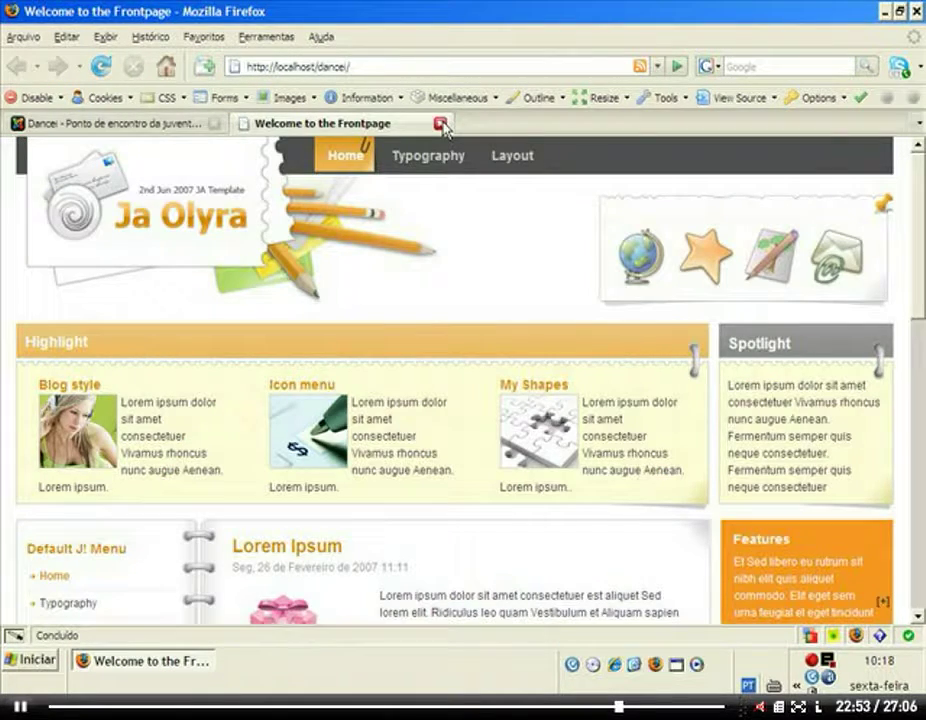
{"action": "left_click", "coordinate": [441, 124]}
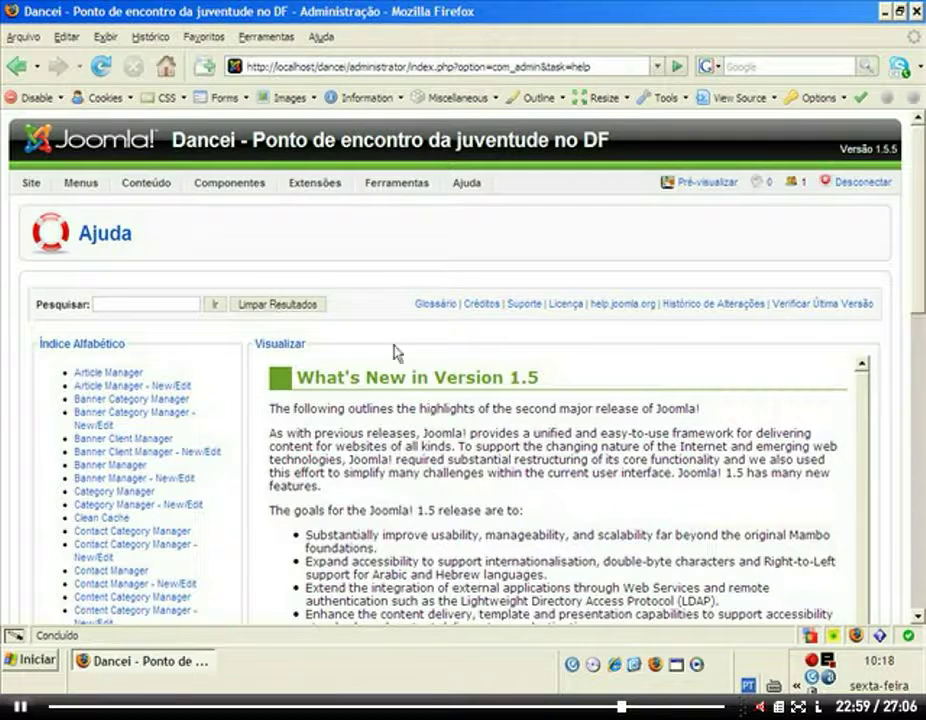
{"action": "mouse_move", "coordinate": [470, 188]}
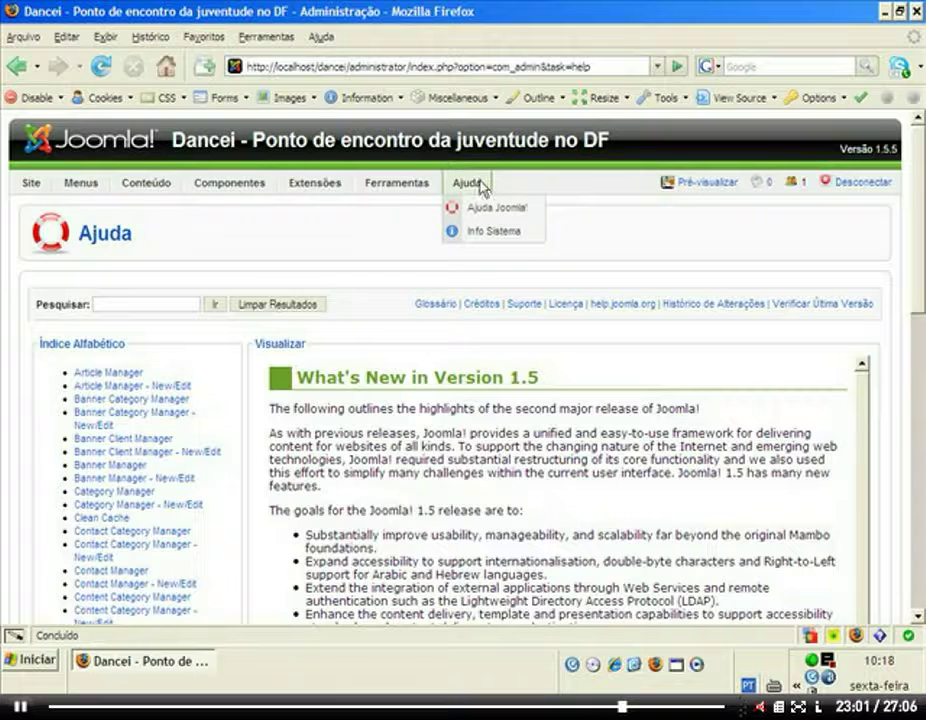